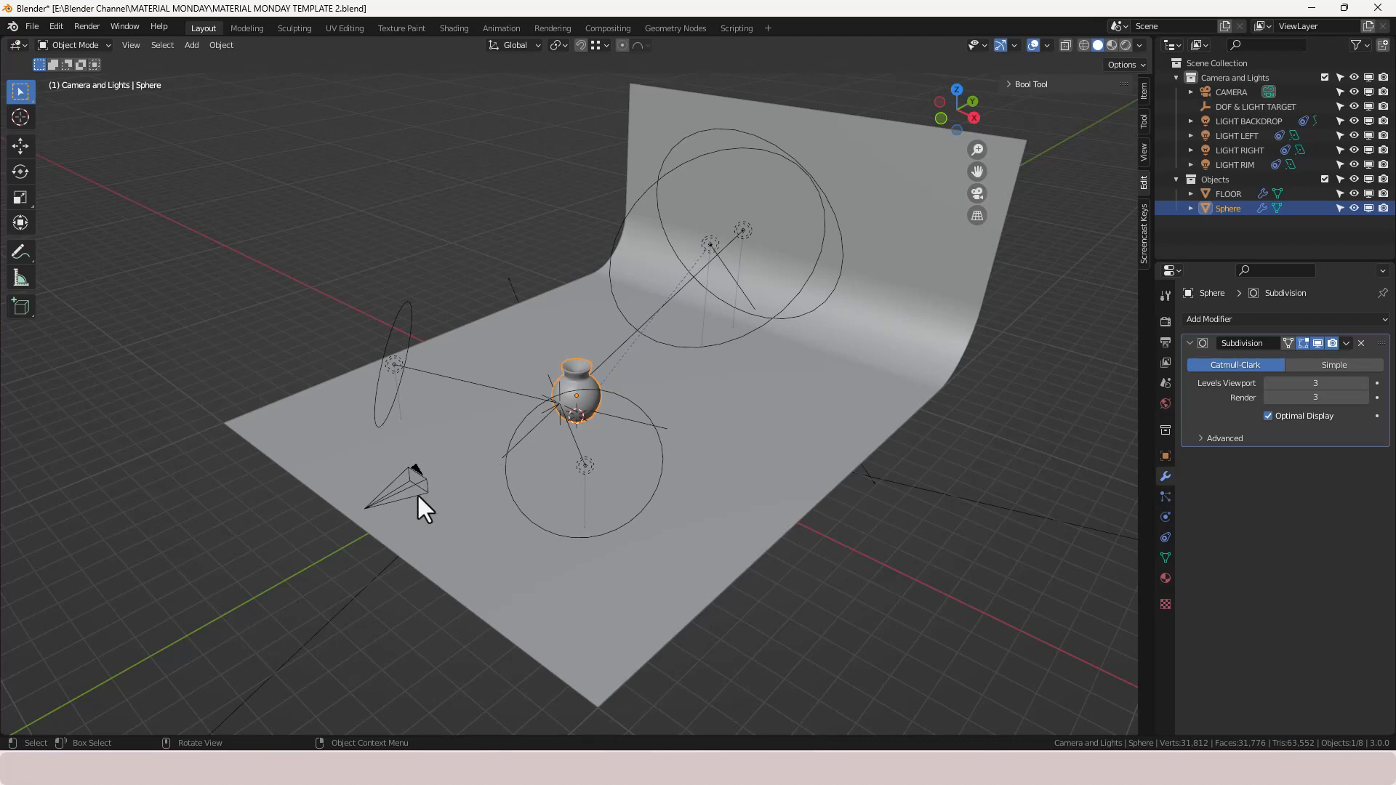
- Switch to the Shading workspace to edit the vase's material
middle_drag(418, 497, 526, 508)
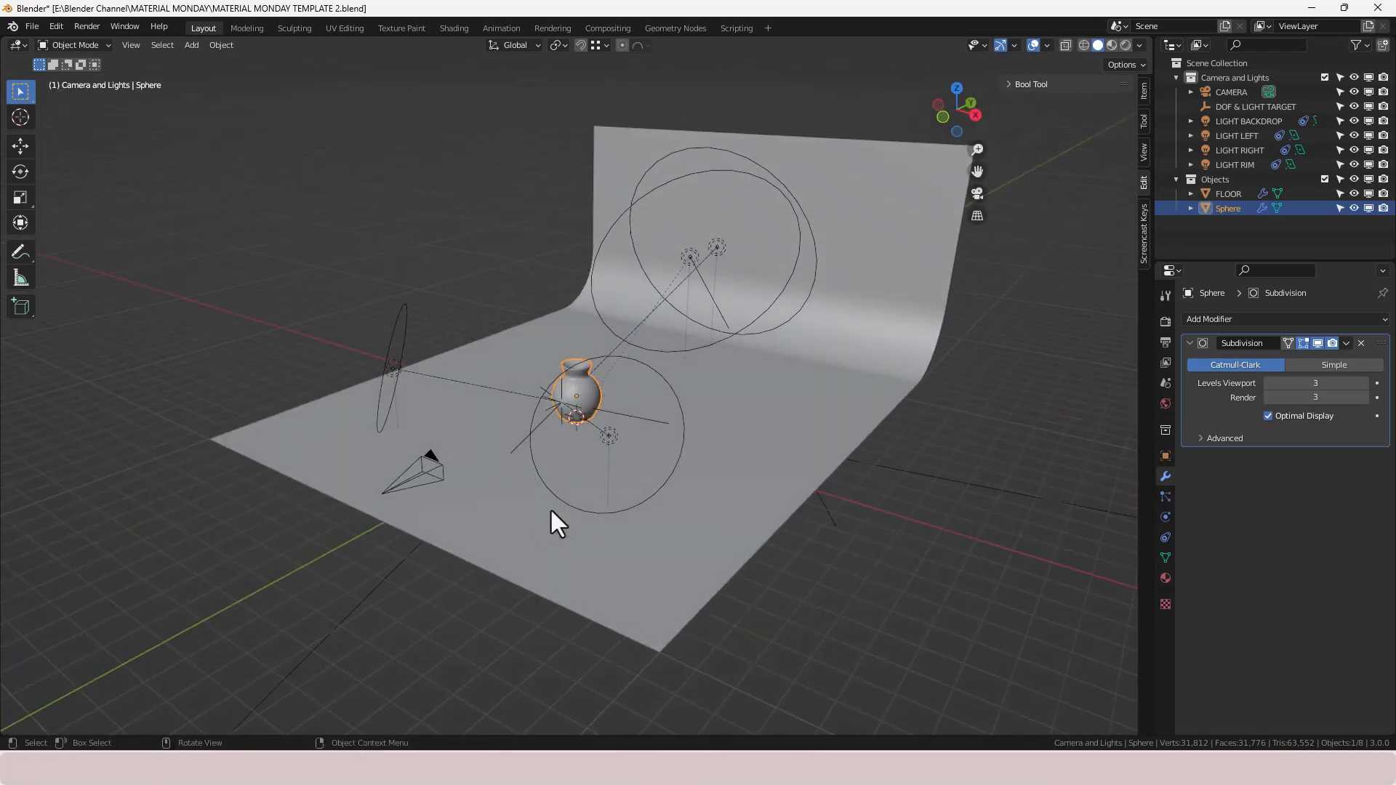
scroll(591, 394, up, 5)
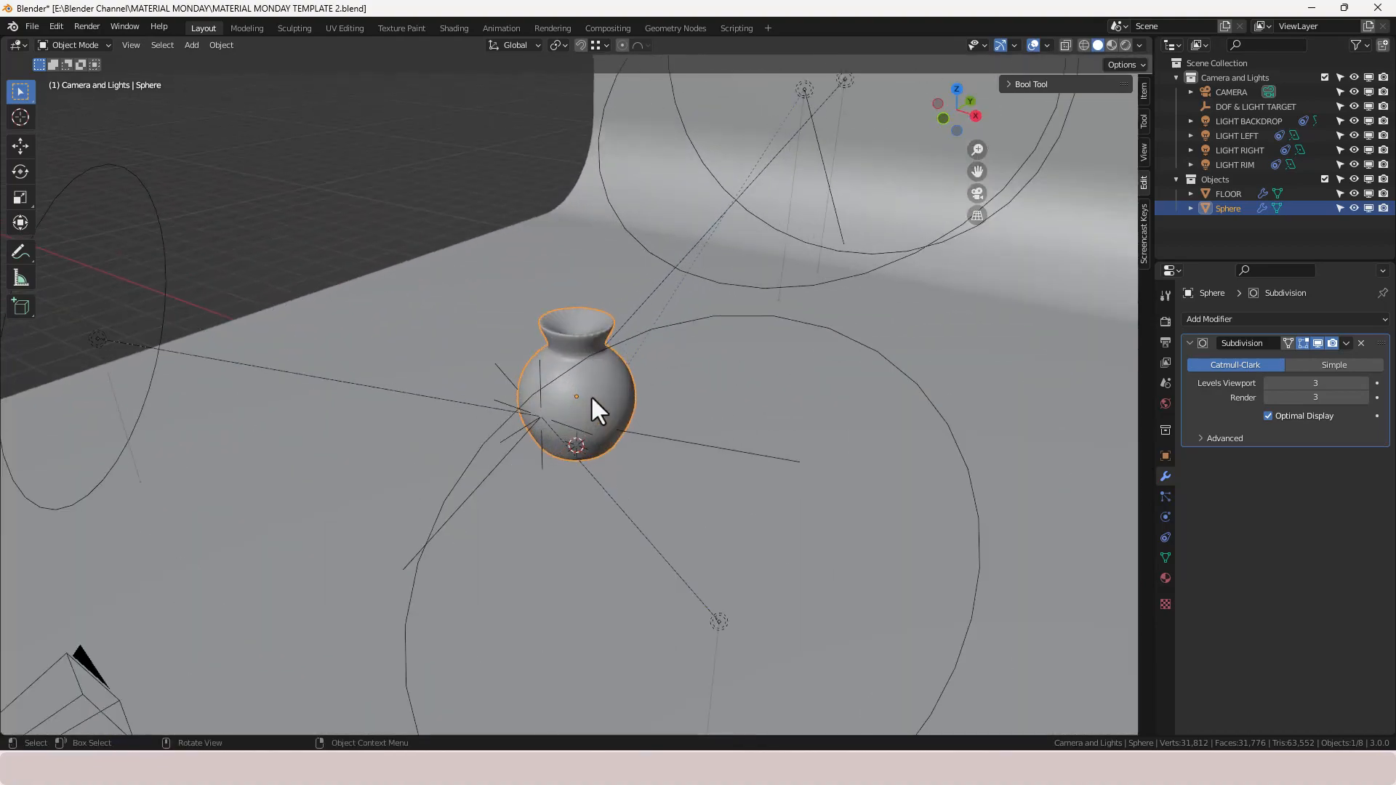
middle_drag(567, 335, 554, 378)
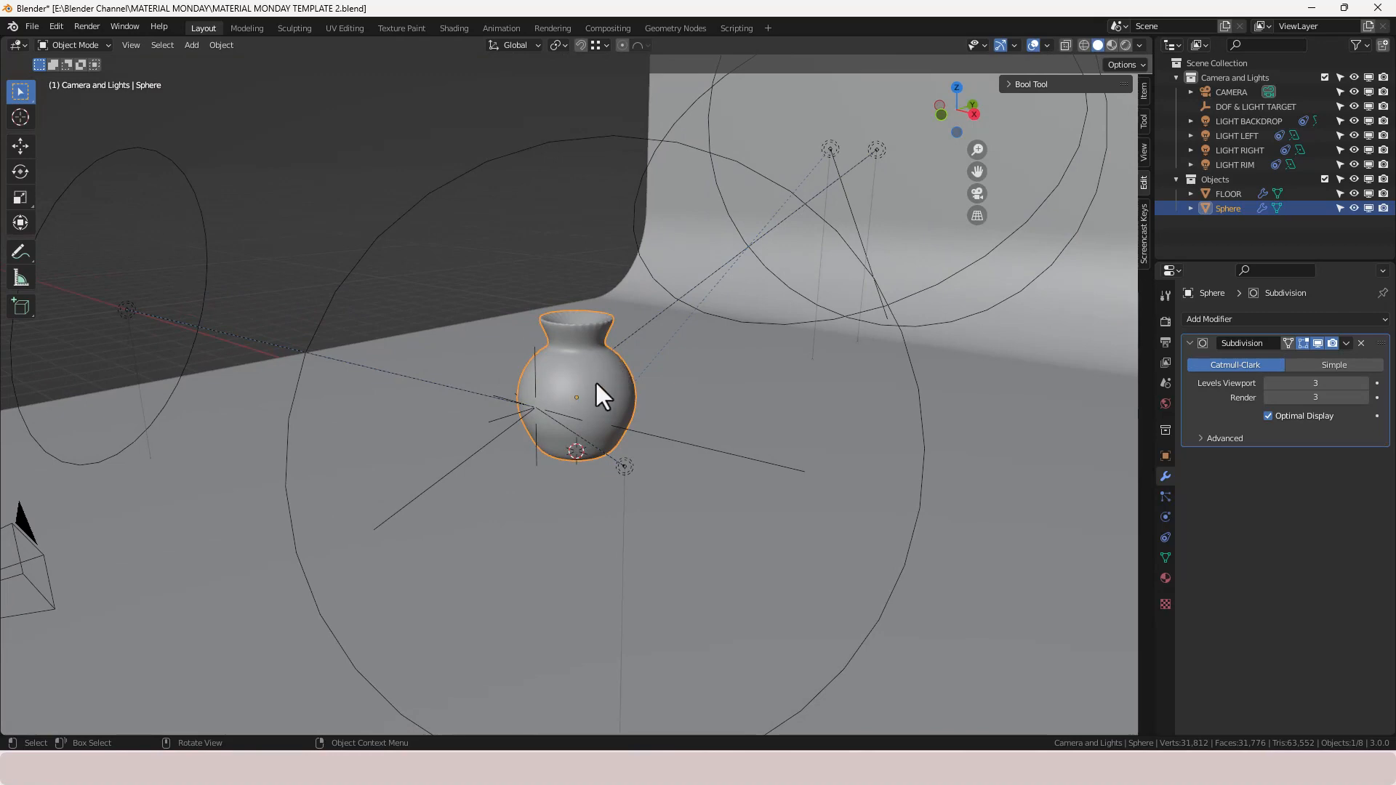
click(453, 28)
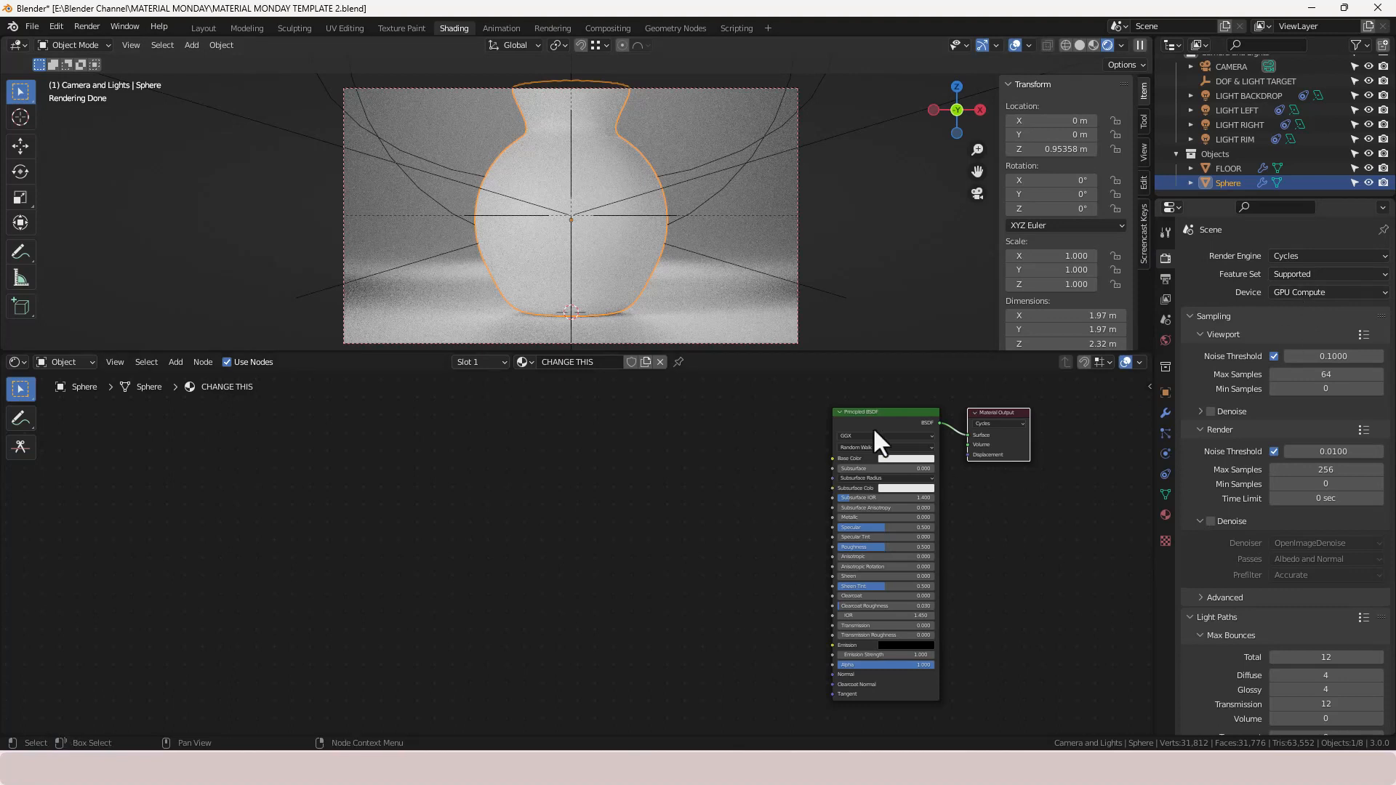
- Duplicate the Principled BSDF node and place the copy beneath the original
scroll(739, 590, down, 1)
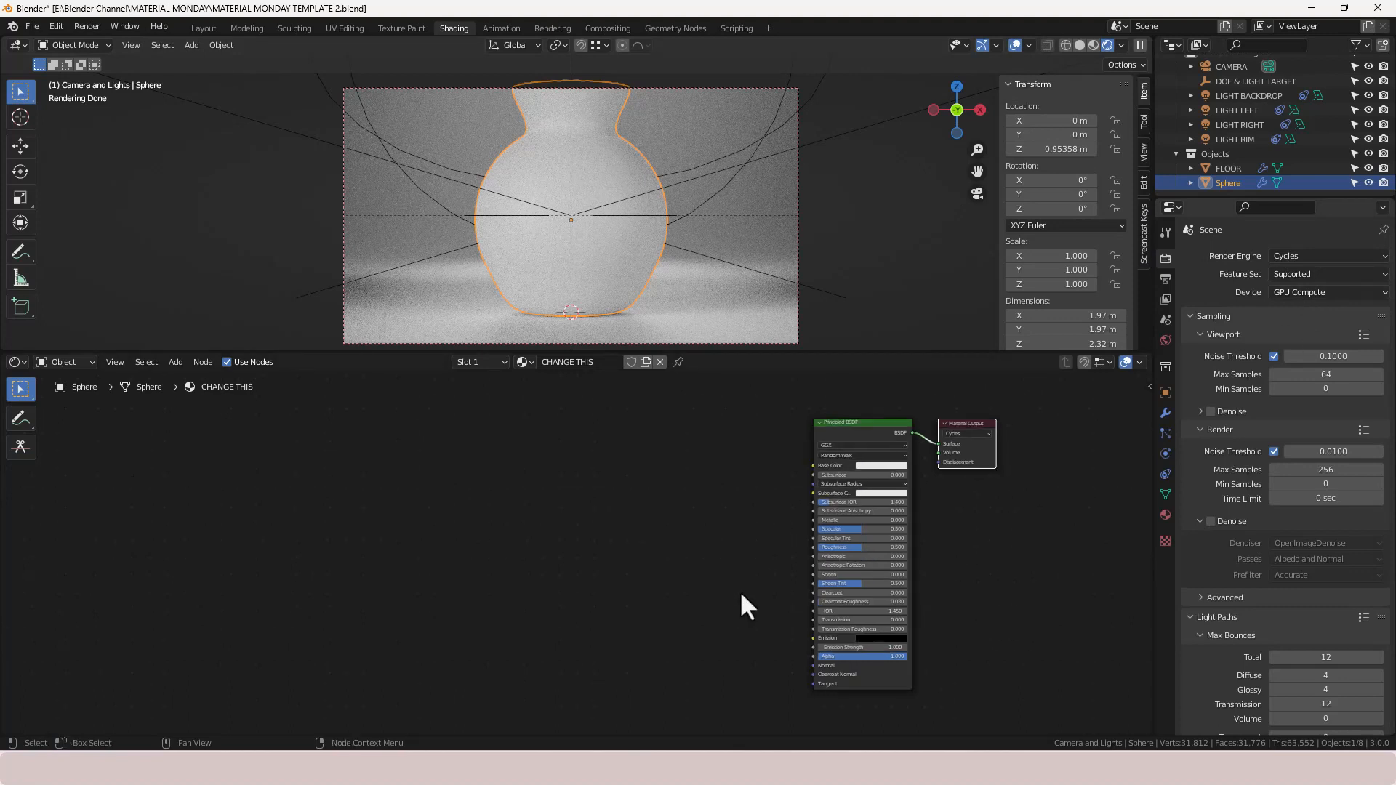
middle_drag(732, 564, 589, 538)
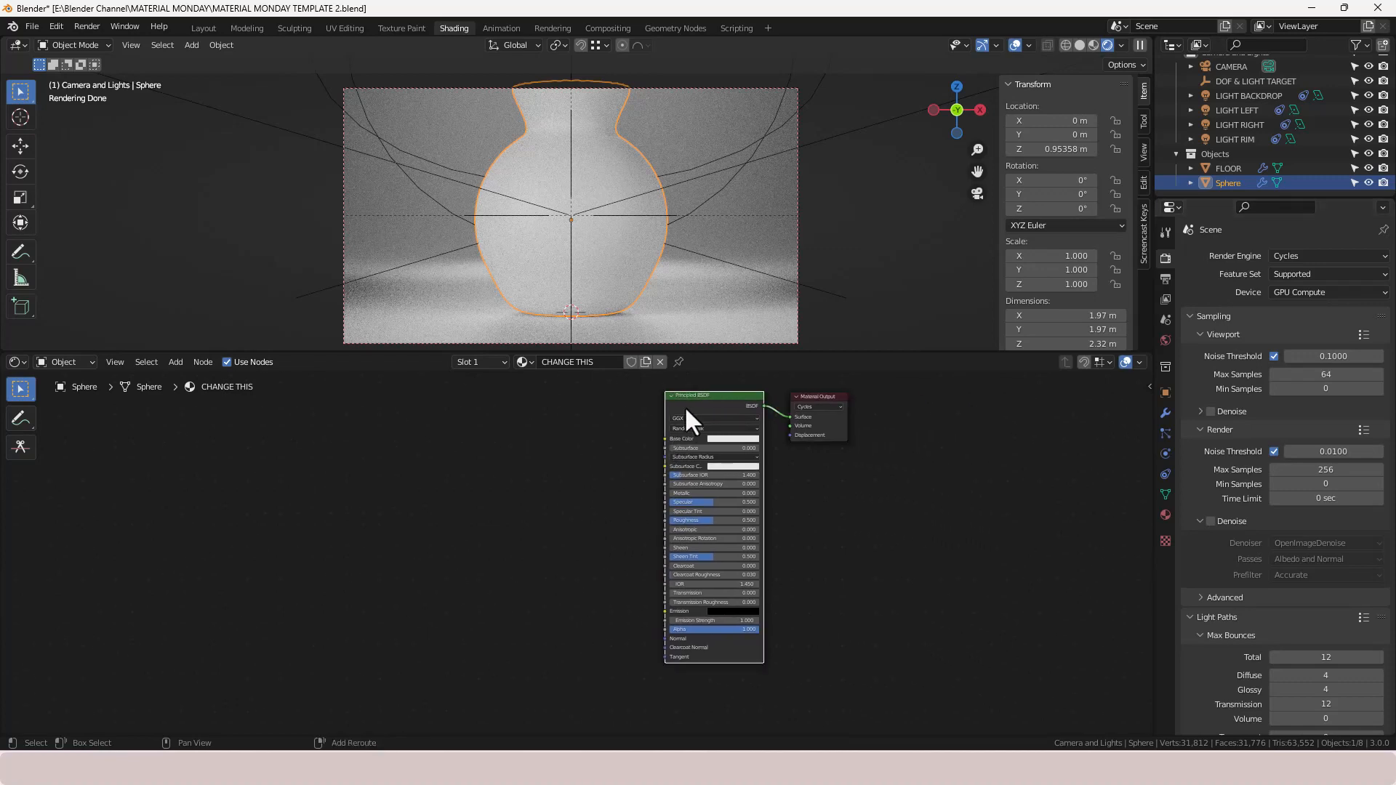
key(shift+d)
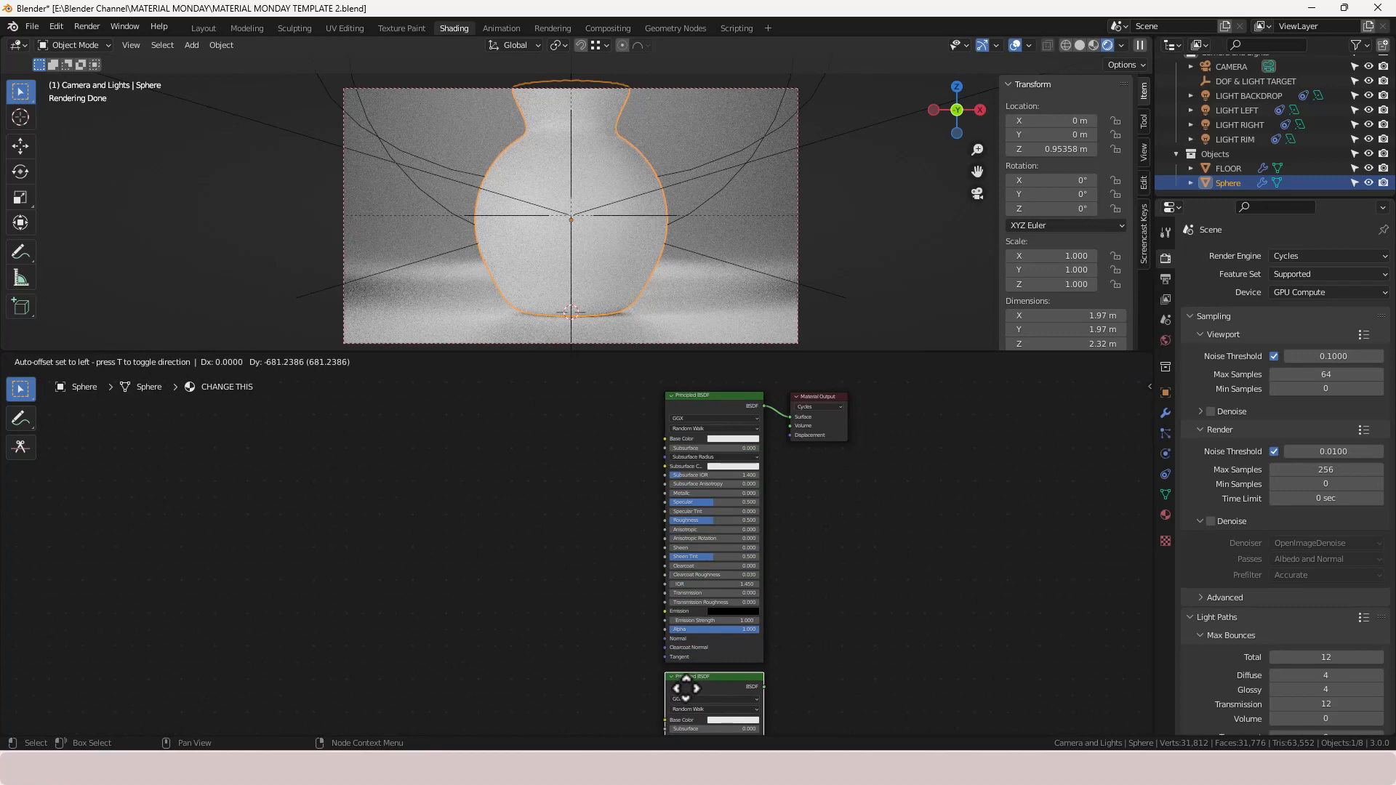
click(686, 688)
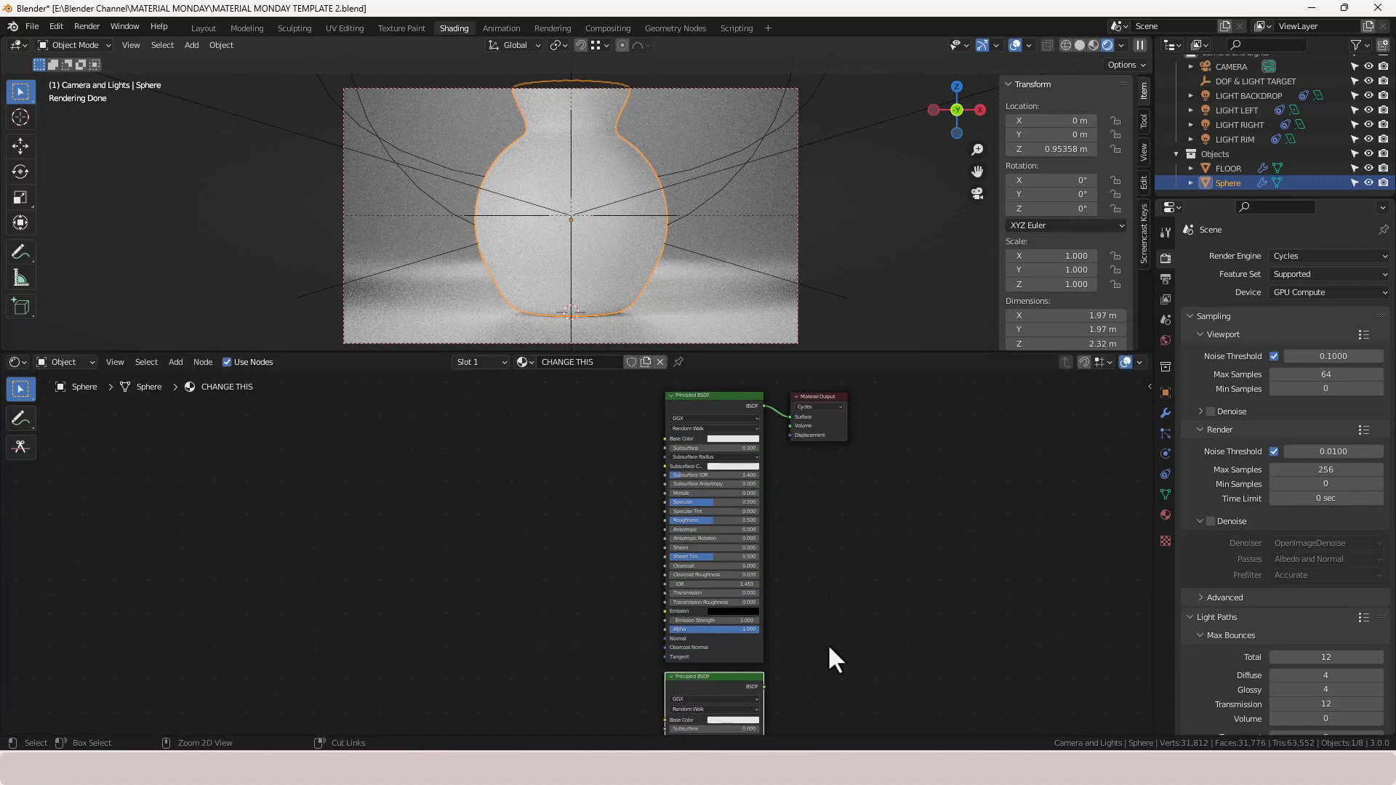
- Insert a Mix Shader between the Principled BSDFs and the Material Output, feeding the copy into its second shader input
ctrl+shift+right_drag(735, 687, 740, 589)
drag(831, 392, 910, 424)
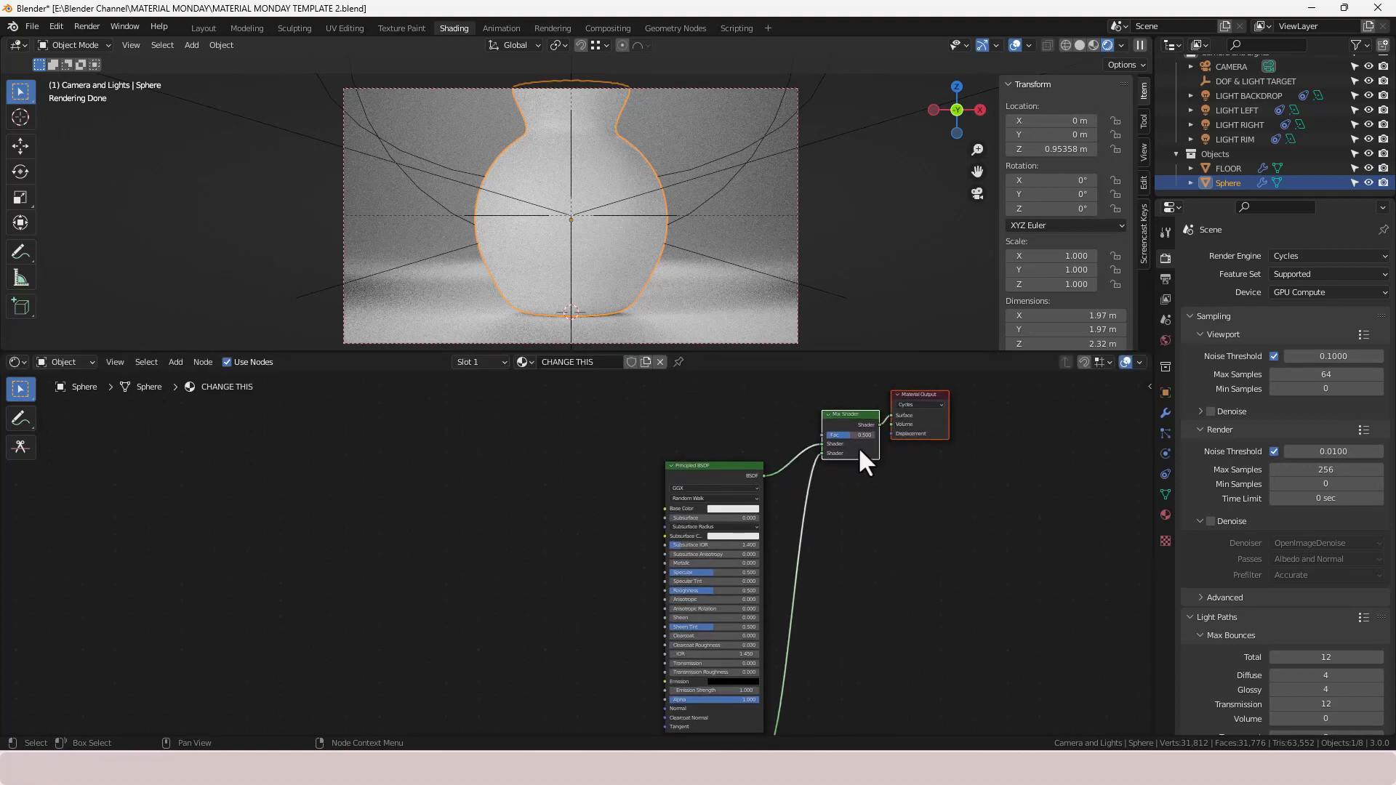
click(885, 511)
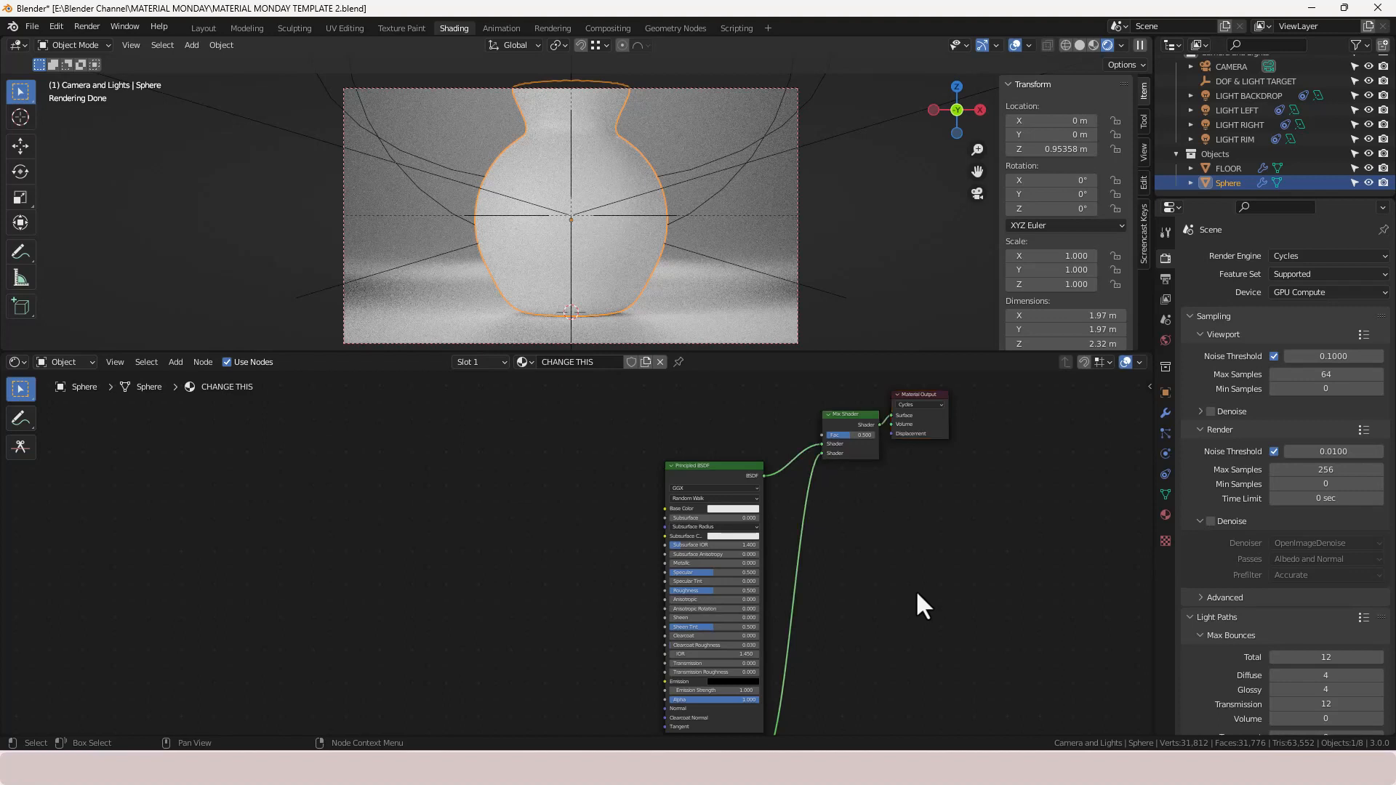
- Add a Texture Coordinate node at the far left and connect its Object output to the Mix Shader's Fac
middle_drag(414, 529, 495, 539)
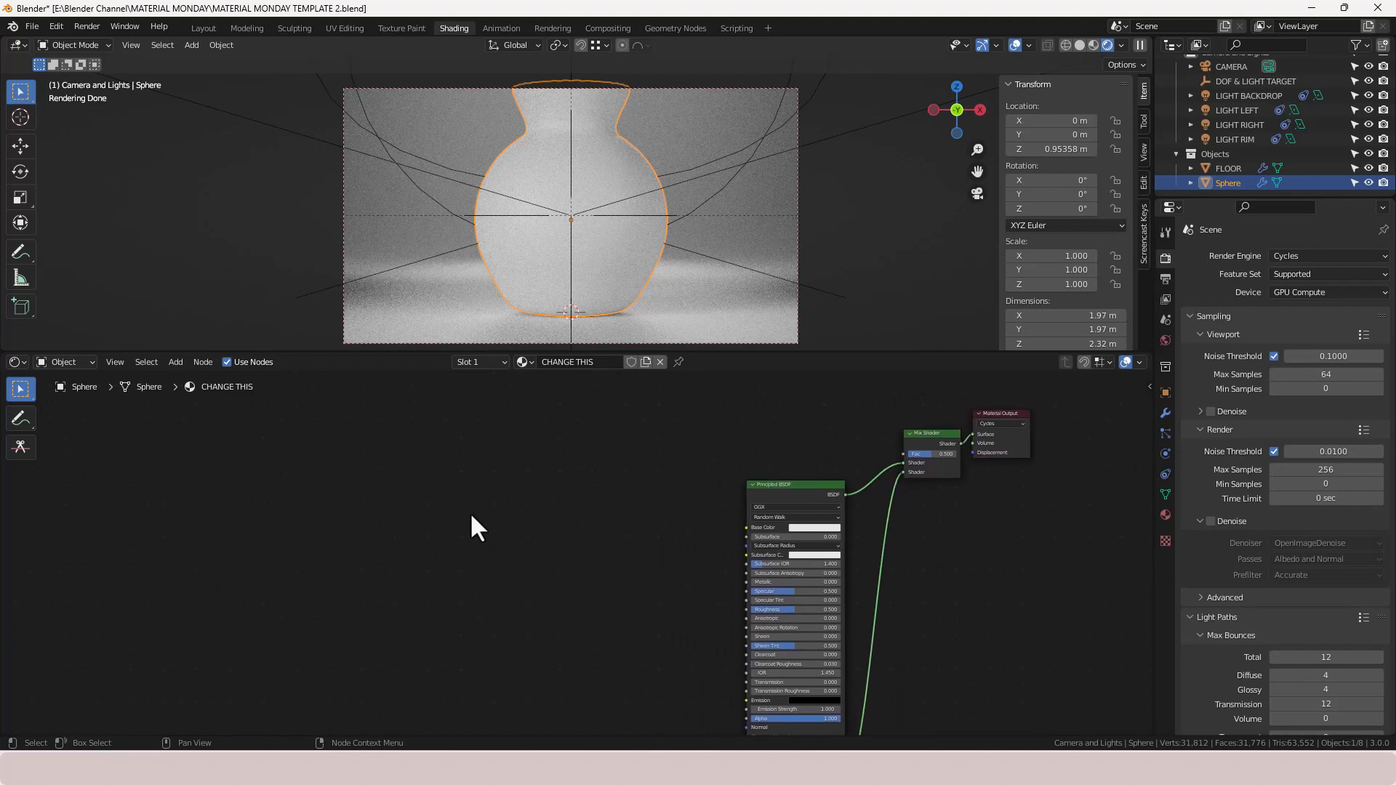
key(shift+a)
click(448, 512)
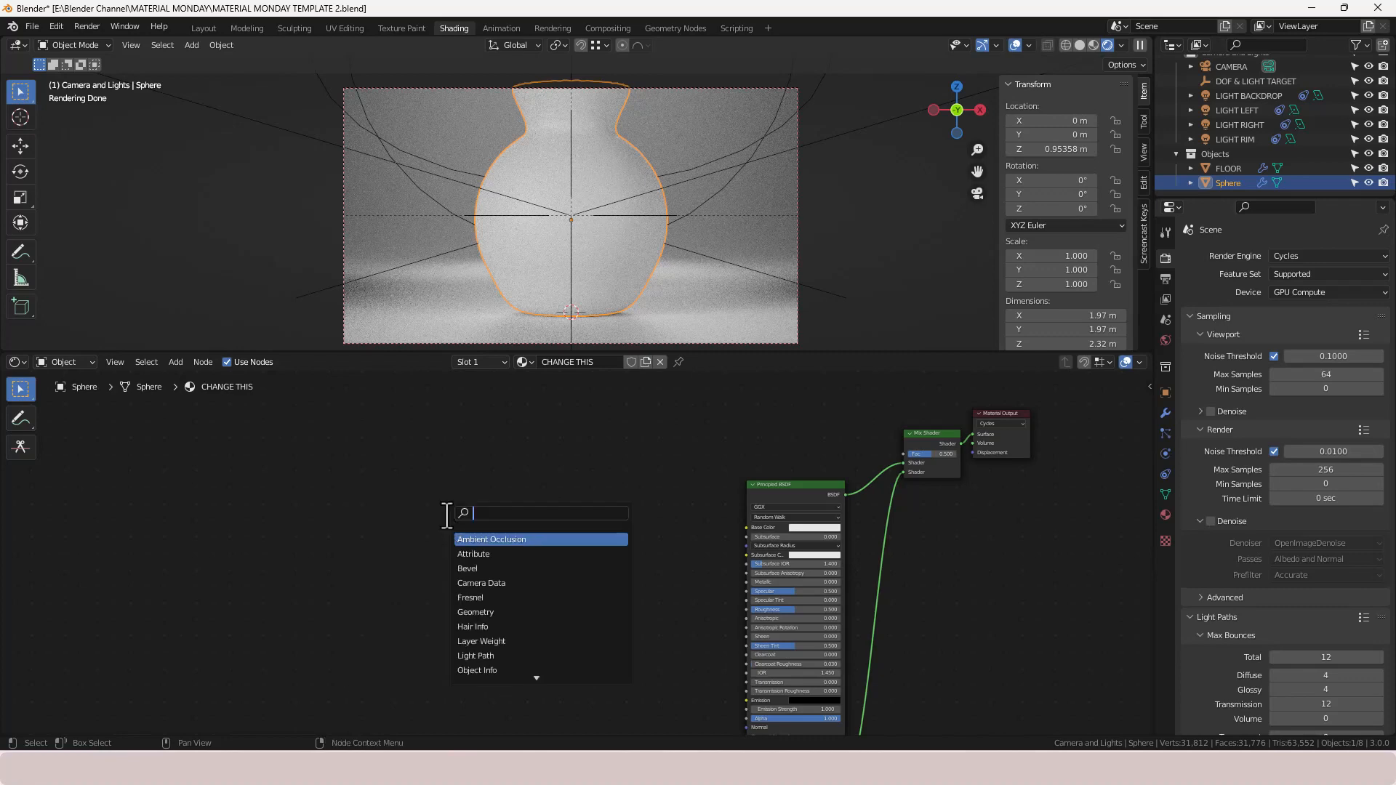
text(TEXTURE)
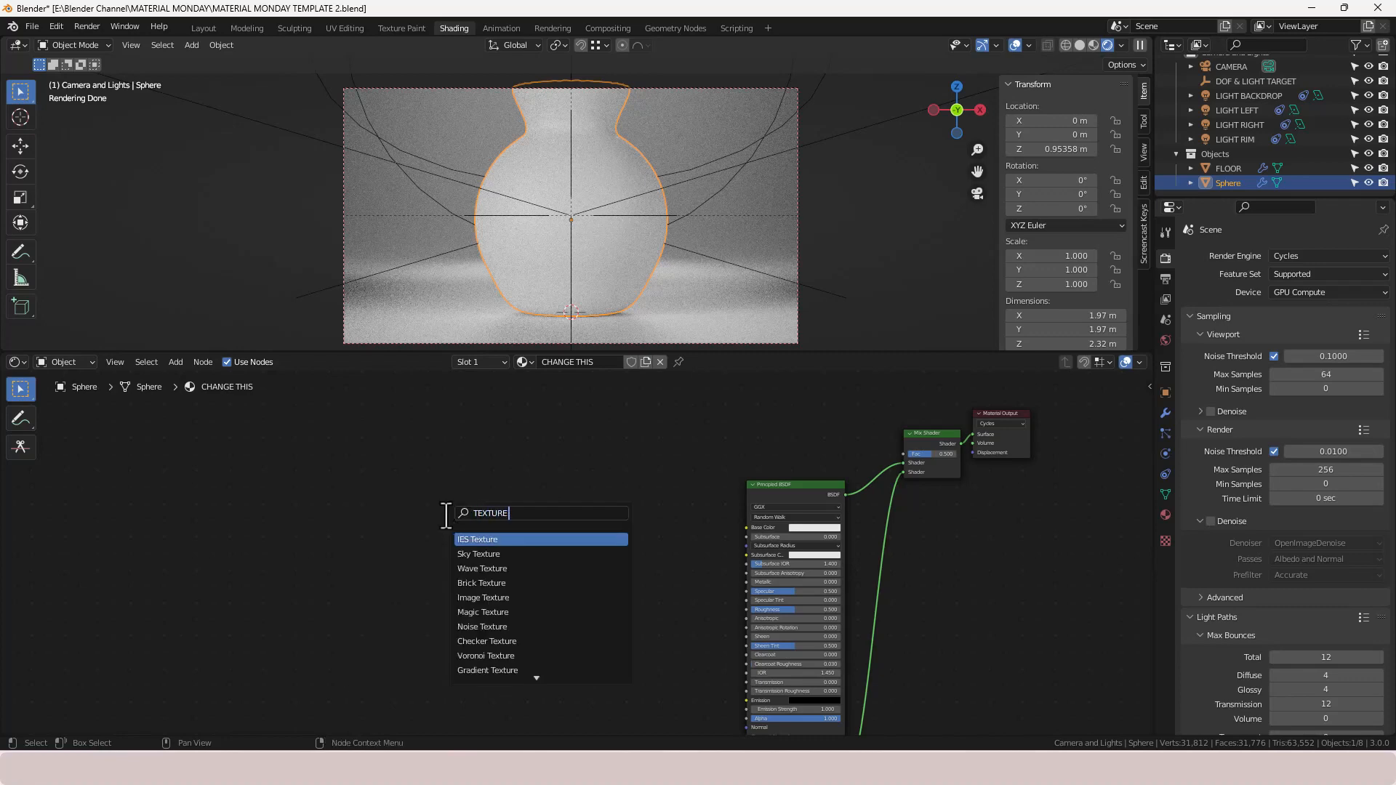
text( C)
key(Down)
key(Return)
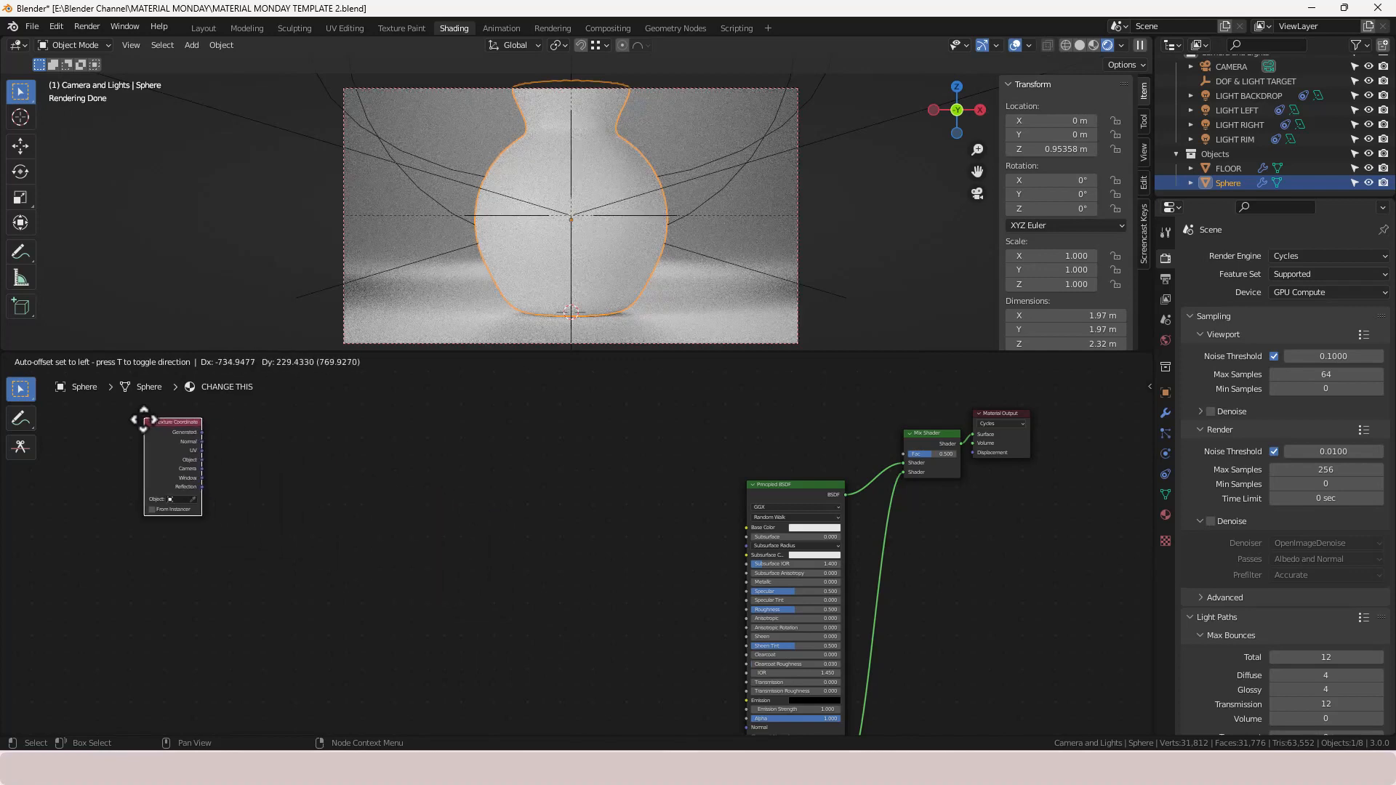
click(138, 421)
drag(196, 461, 904, 454)
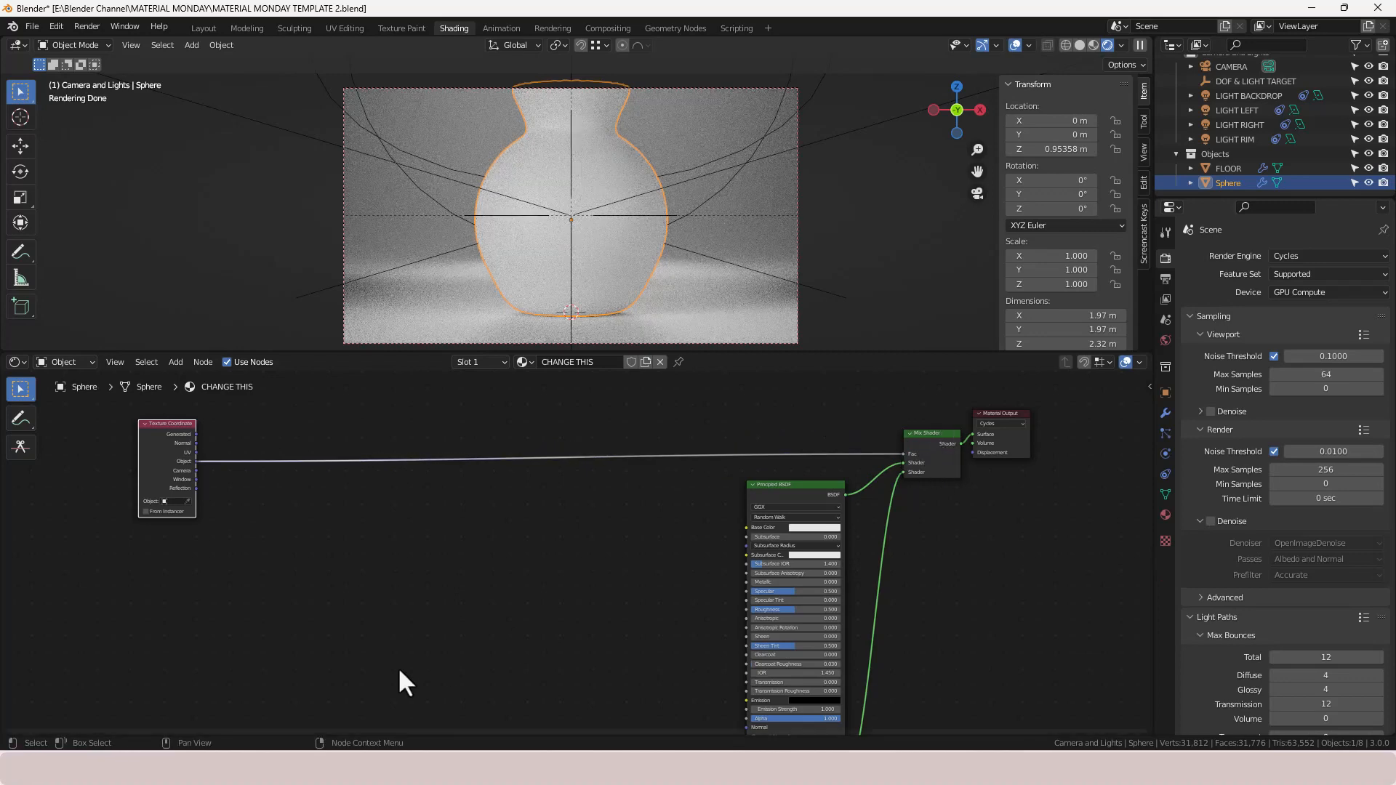
- Insert a Mapping node on the link right after the Texture Coordinate node
key(shift+a)
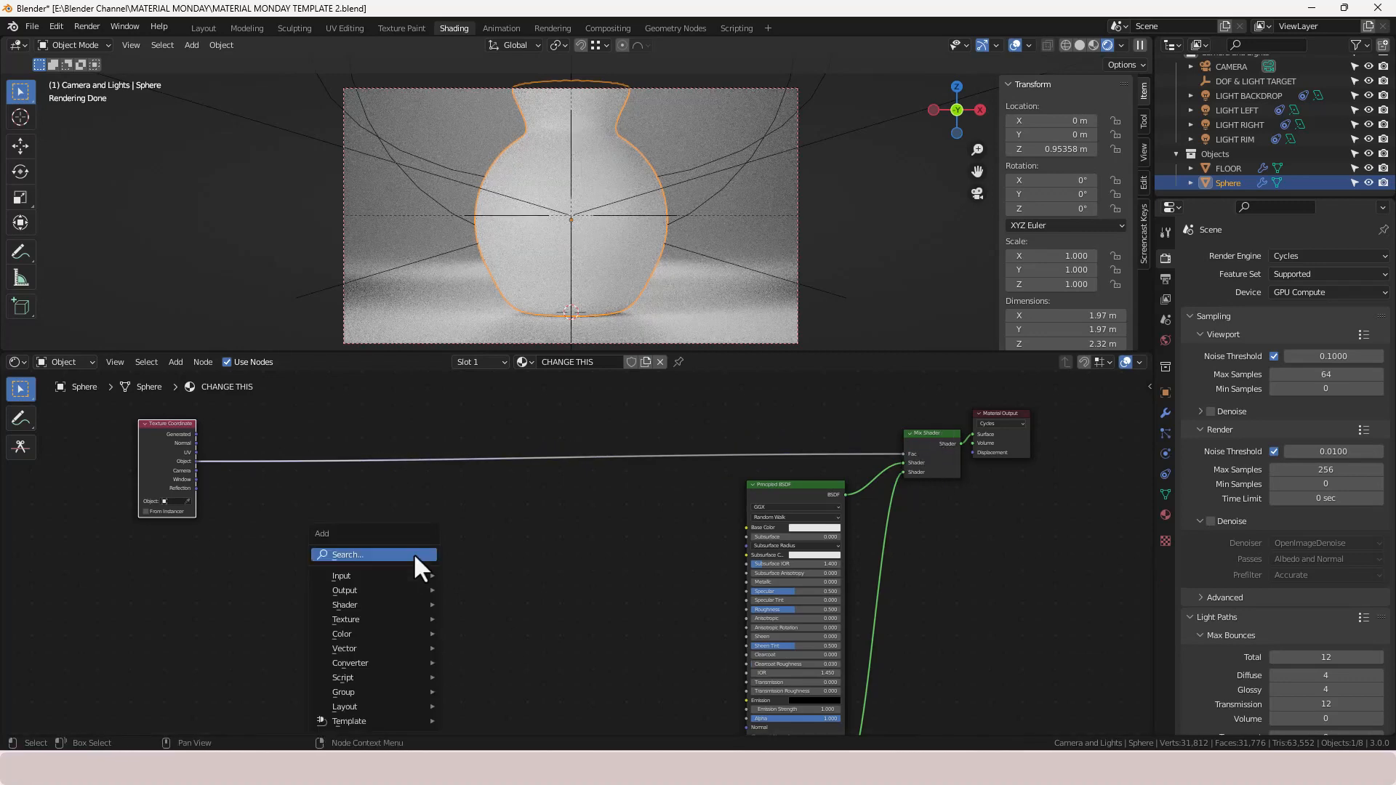
text(MAPP)
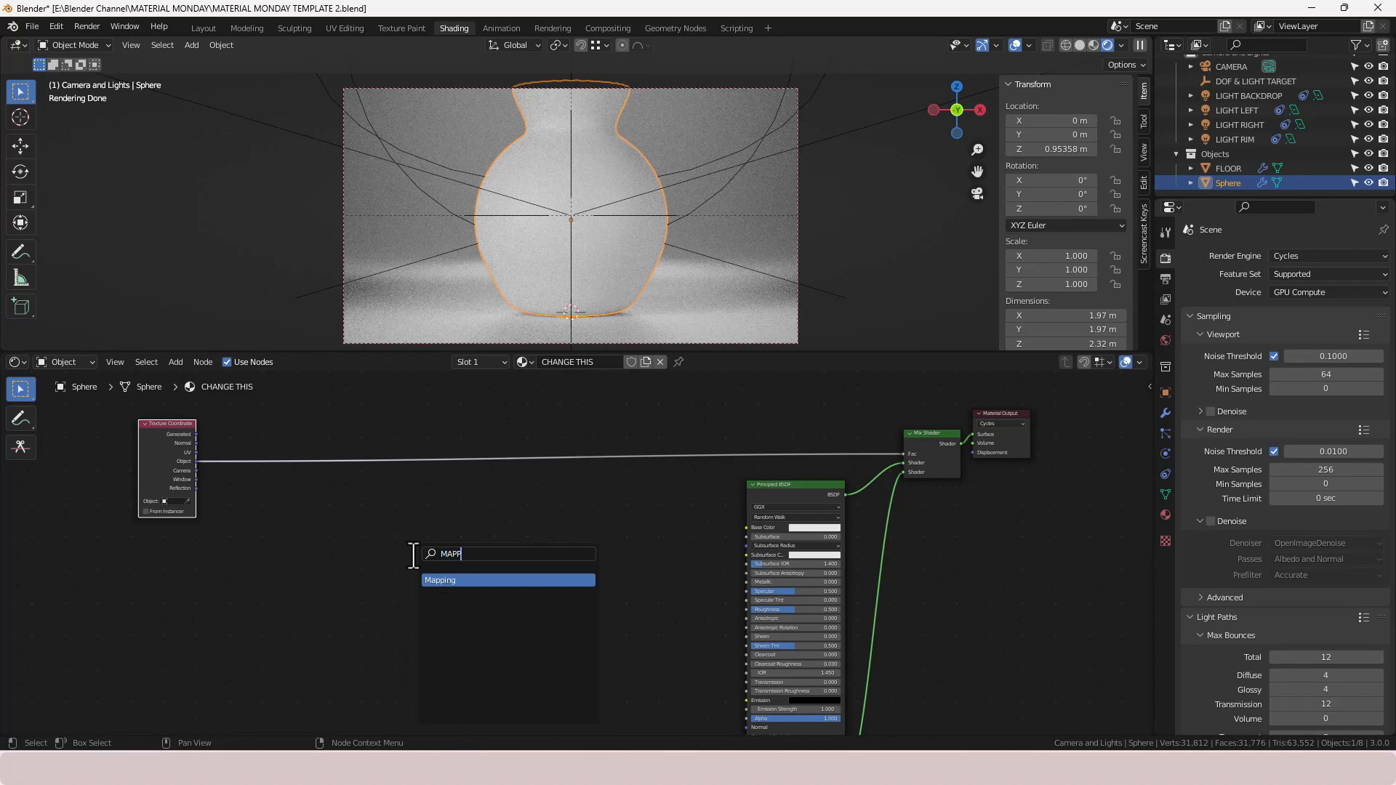
key(Return)
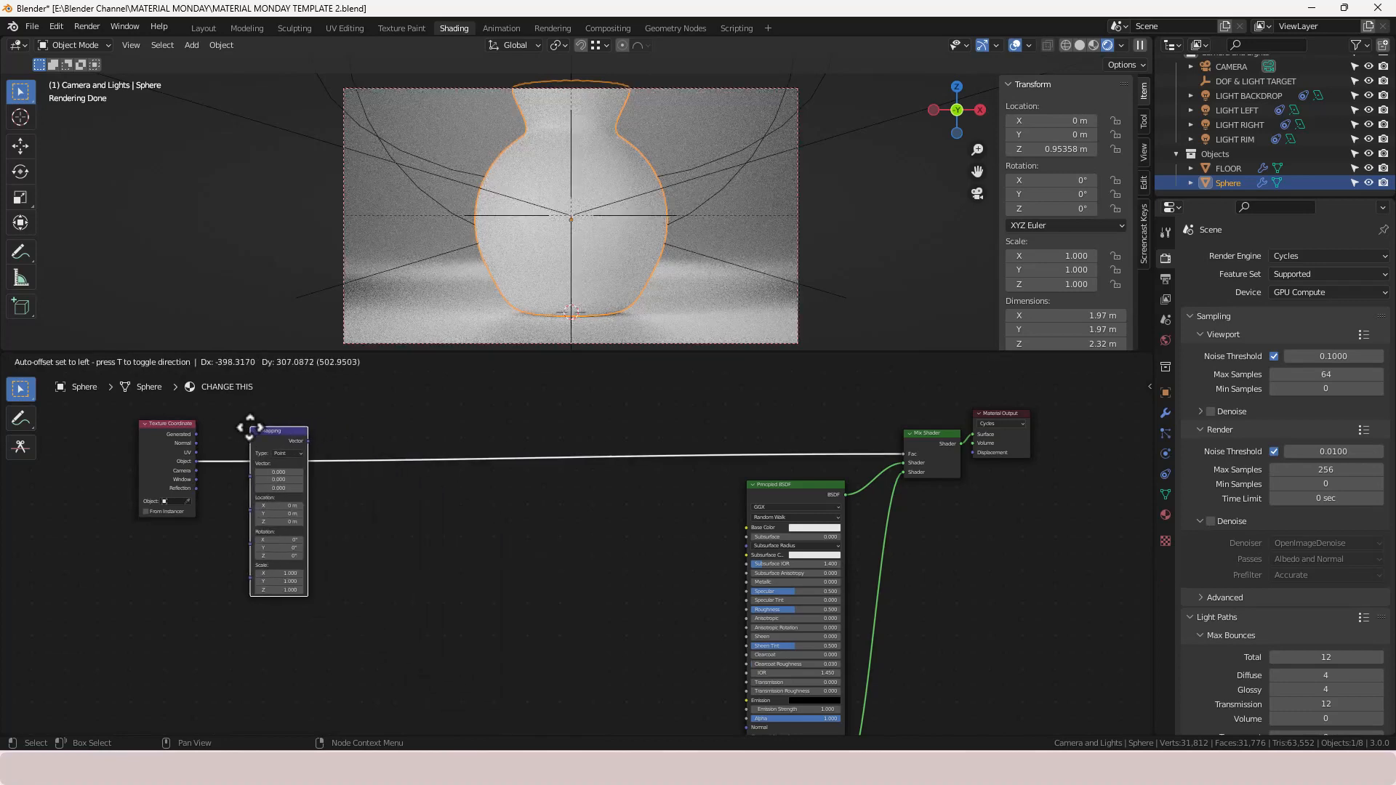
click(250, 427)
- Insert a Wave Texture node on the link after the Mapping node
key(shift+a)
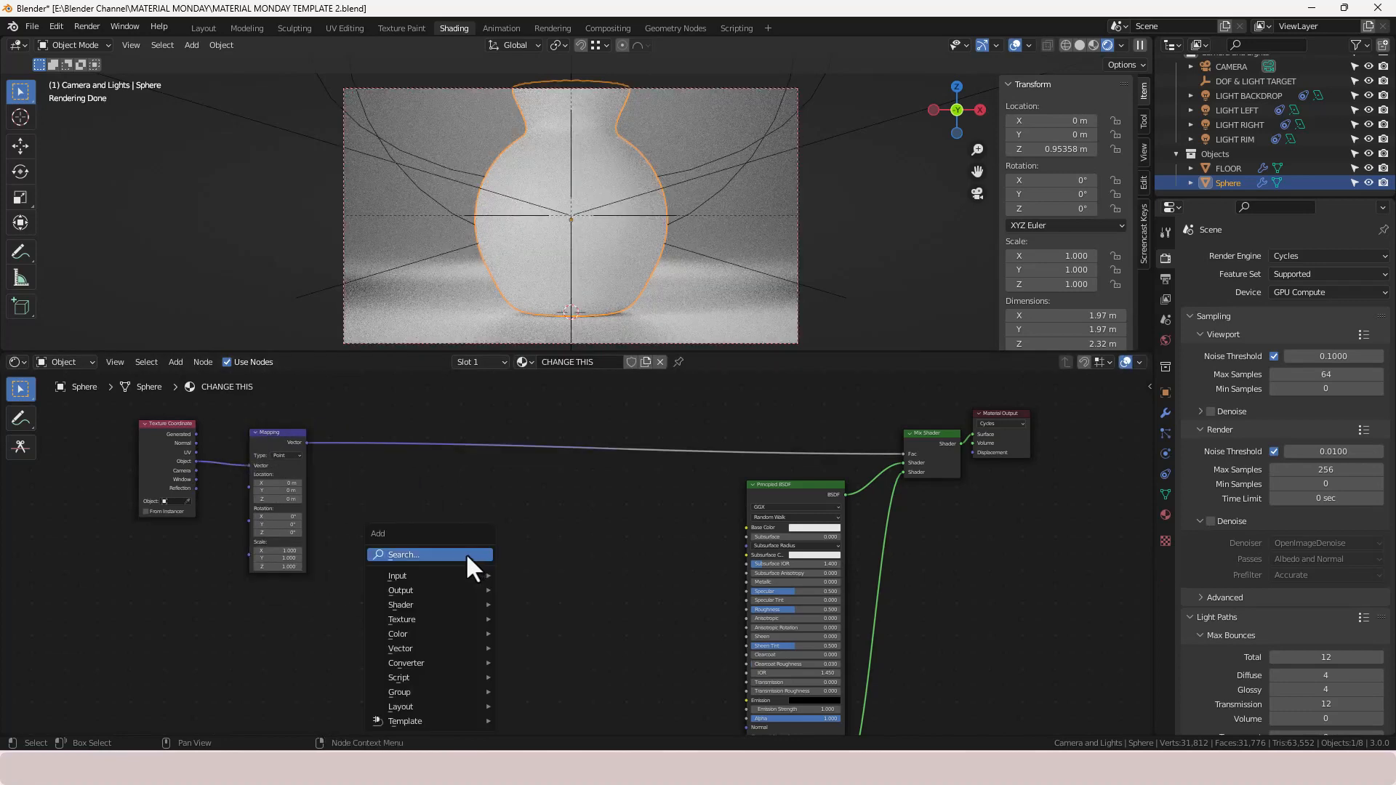
click(465, 554)
text(WAVE)
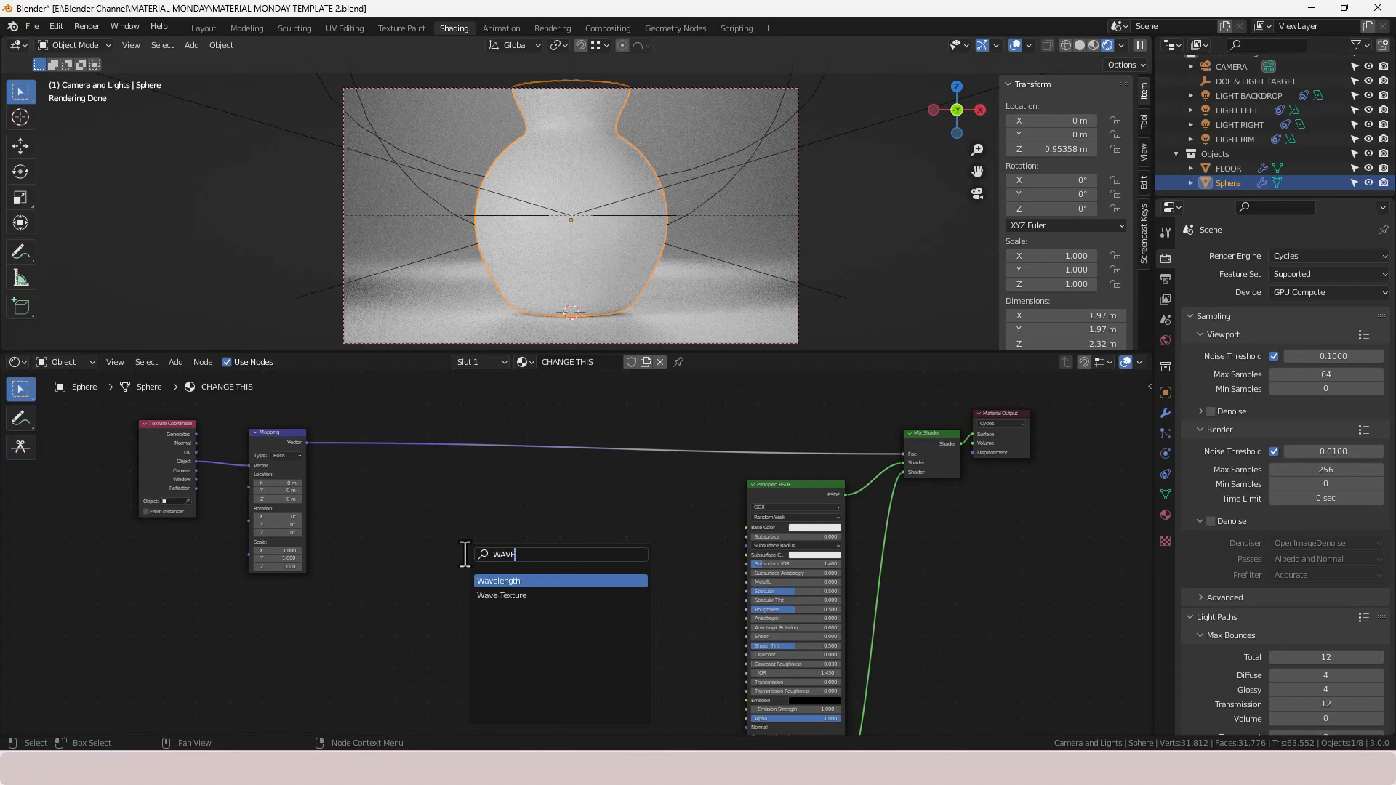
key(Down)
key(Return)
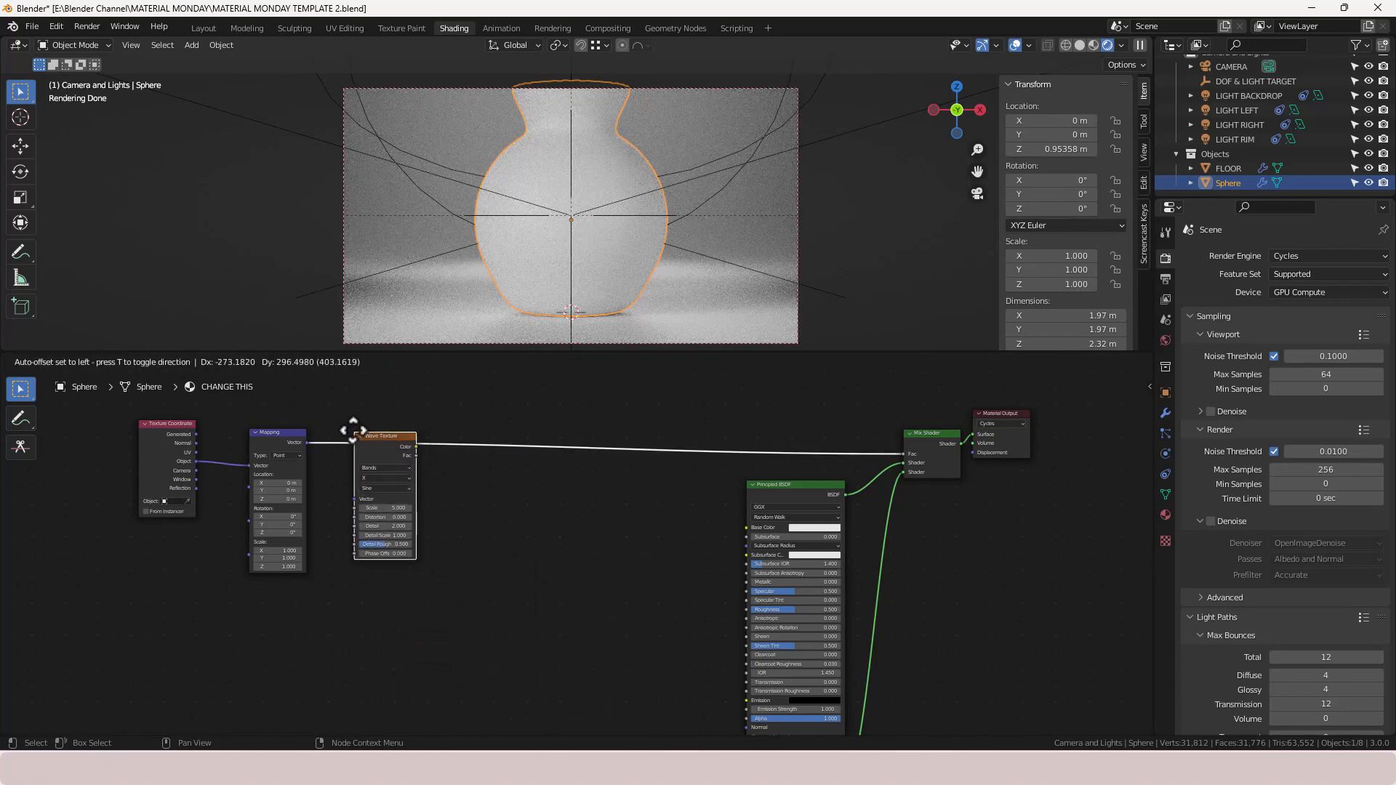
click(353, 431)
- Insert a Math node on the link after the Wave Texture
key(shift+a)
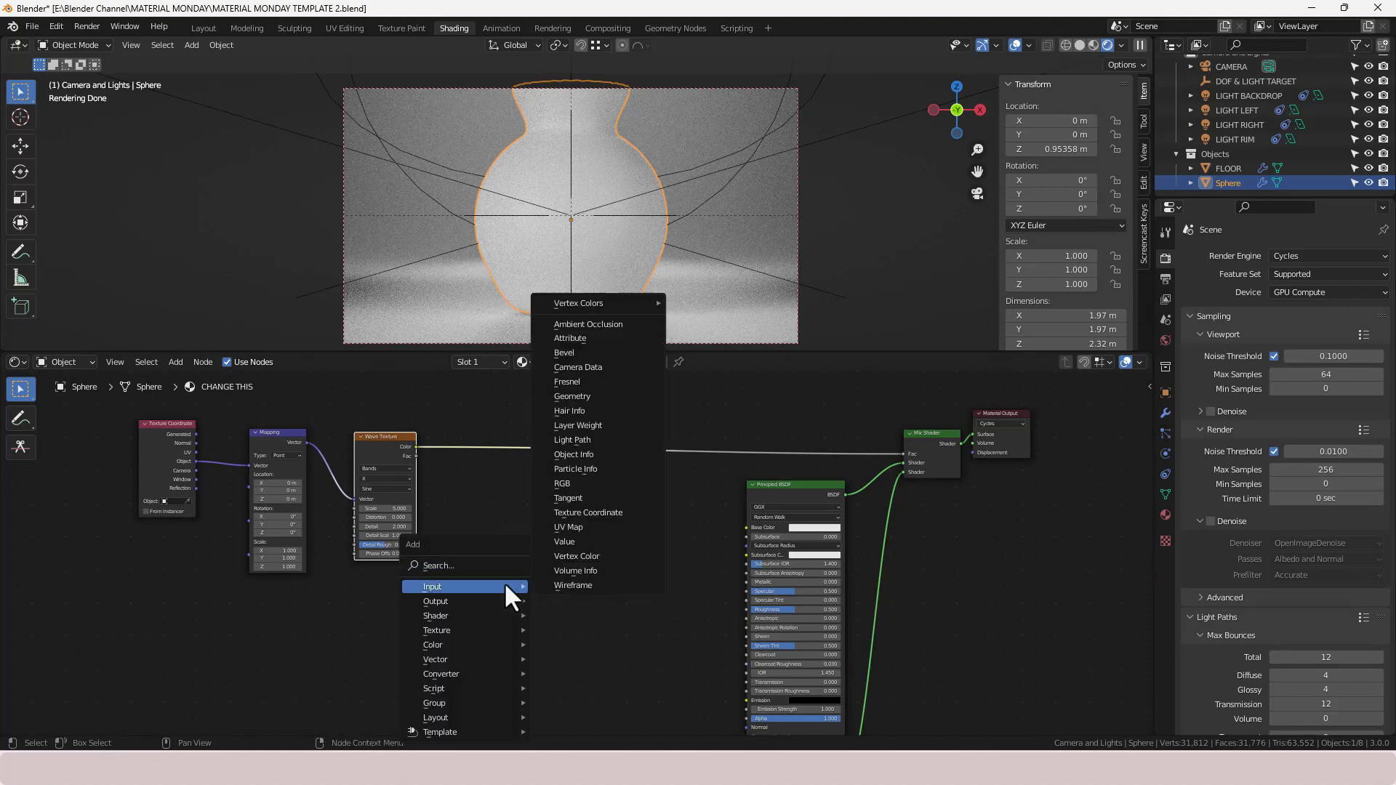
click(486, 567)
text(MATH)
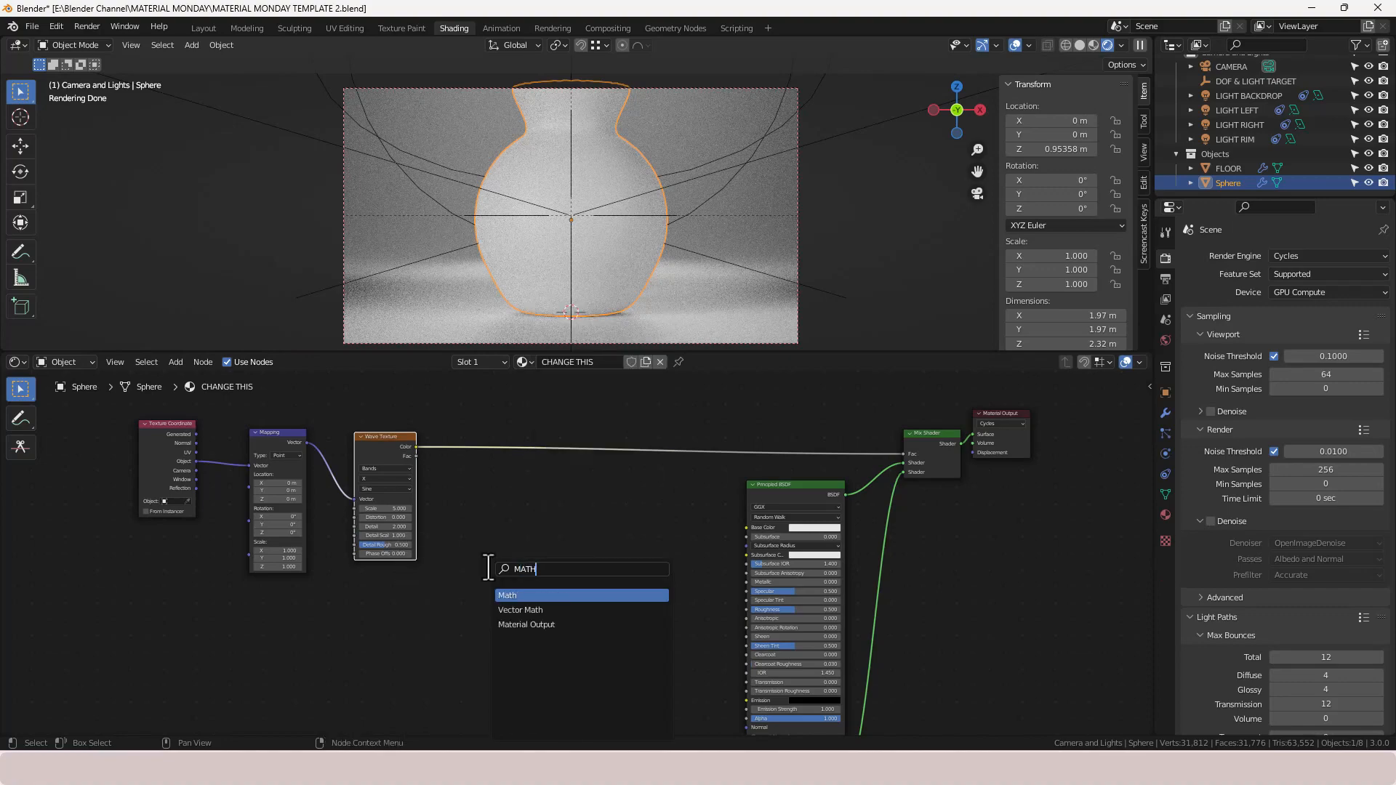
key(Return)
click(480, 444)
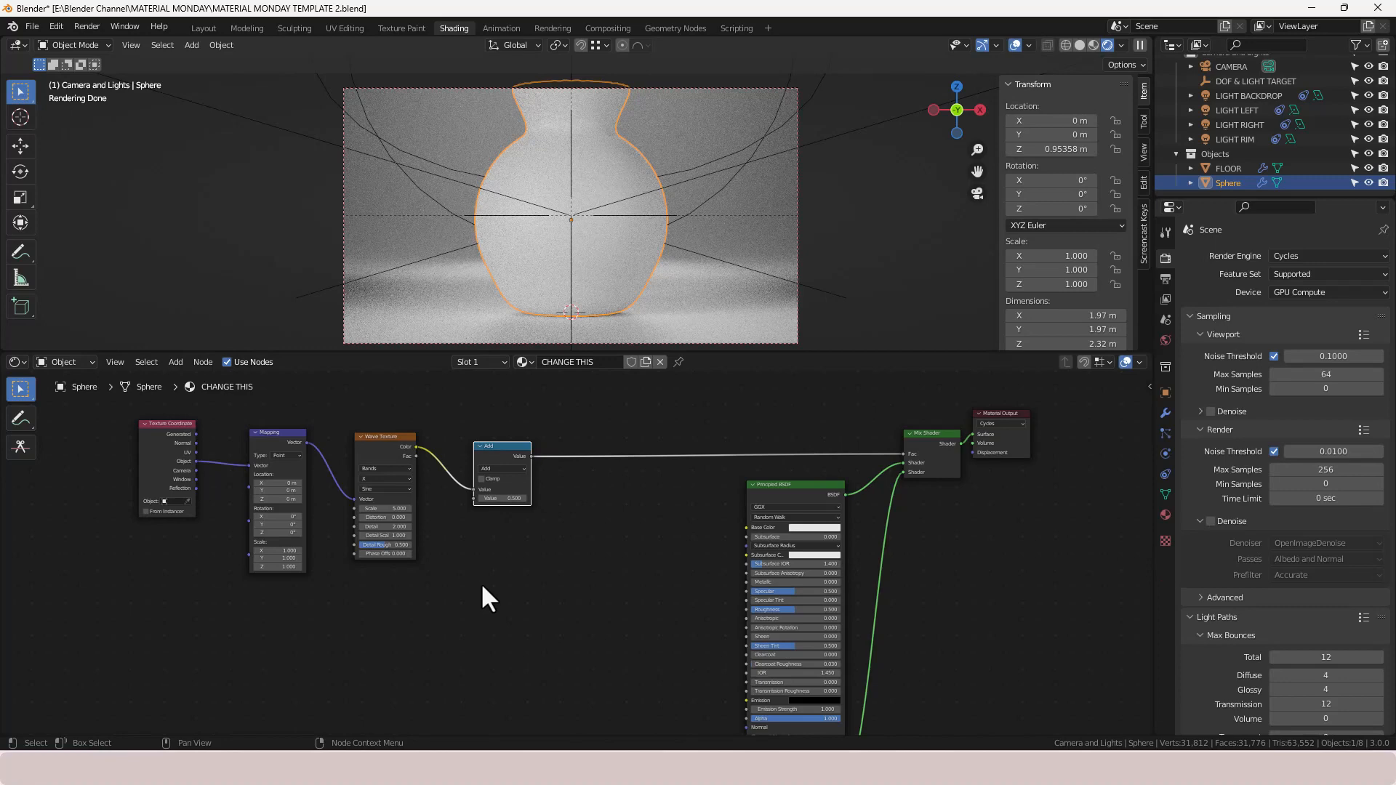
- Duplicate the Mapping node and insert the copy on the link after the Add node
click(284, 437)
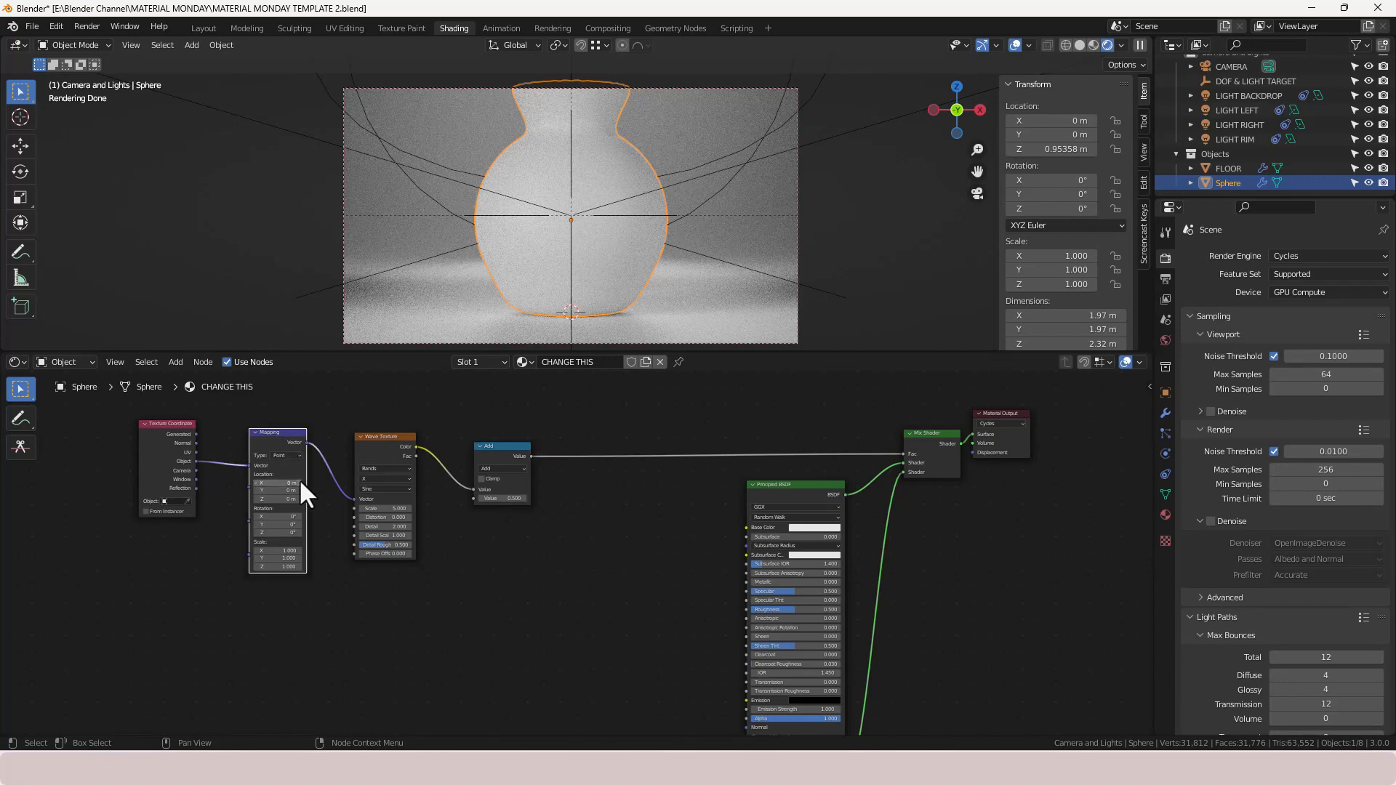
key(shift+d)
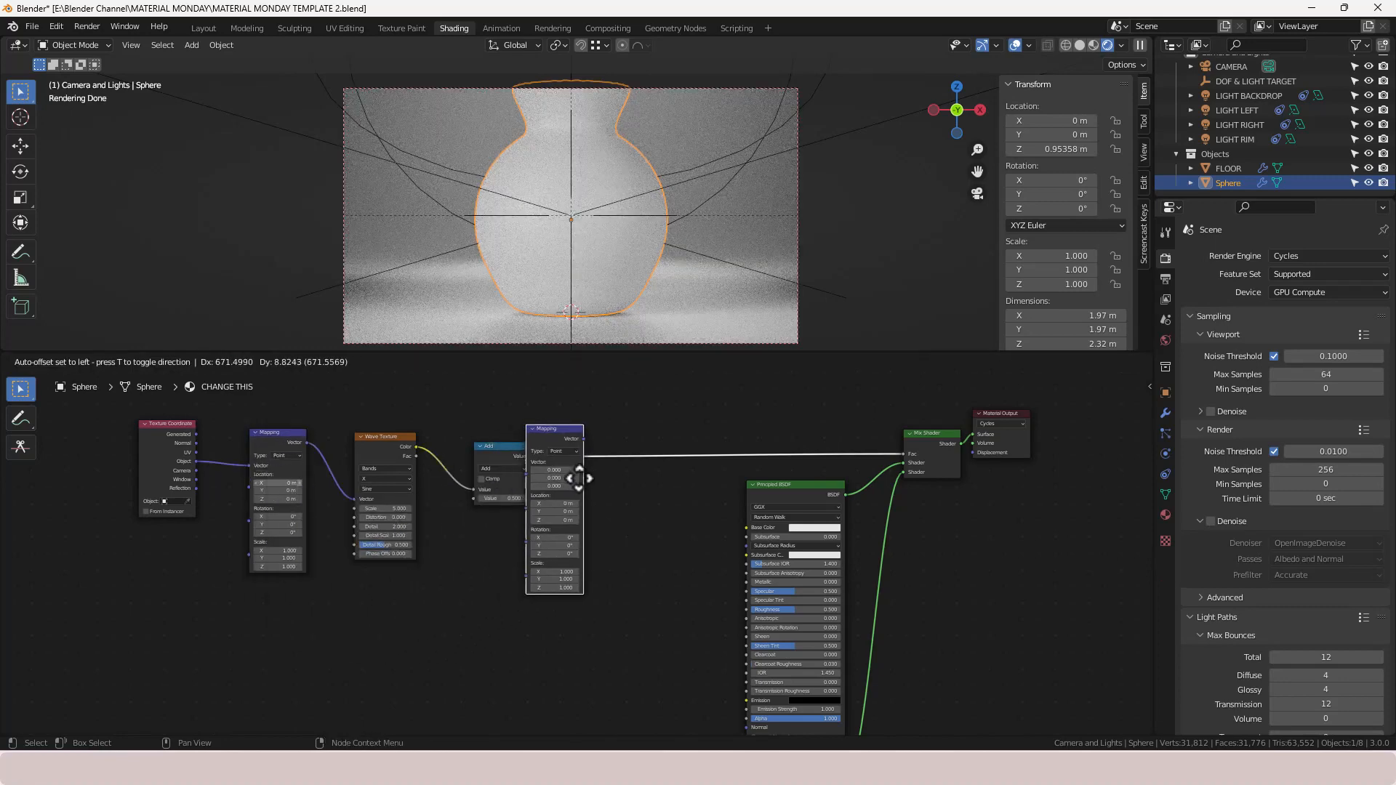
click(614, 478)
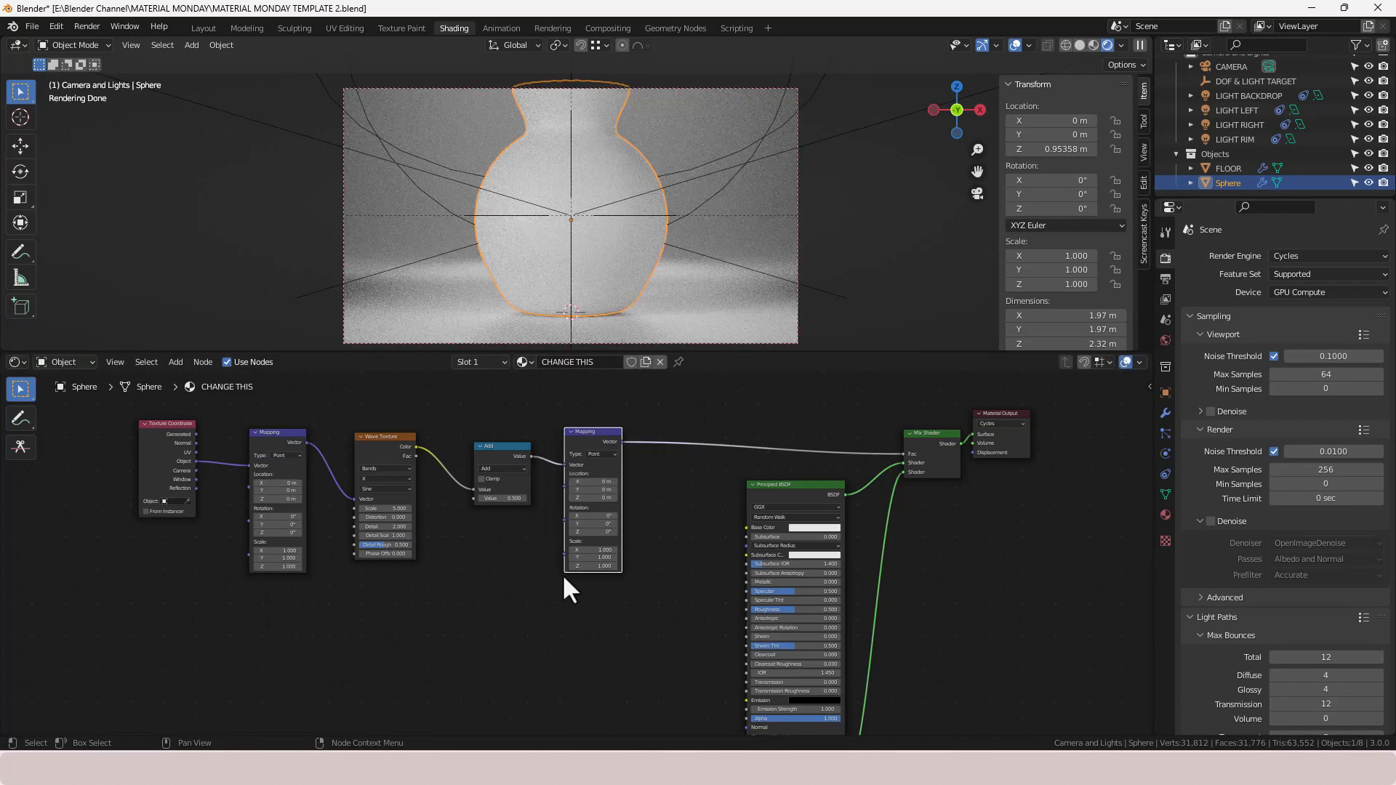
- Insert a Separate XYZ node on the link after the second Mapping node
key(shift+a)
click(487, 566)
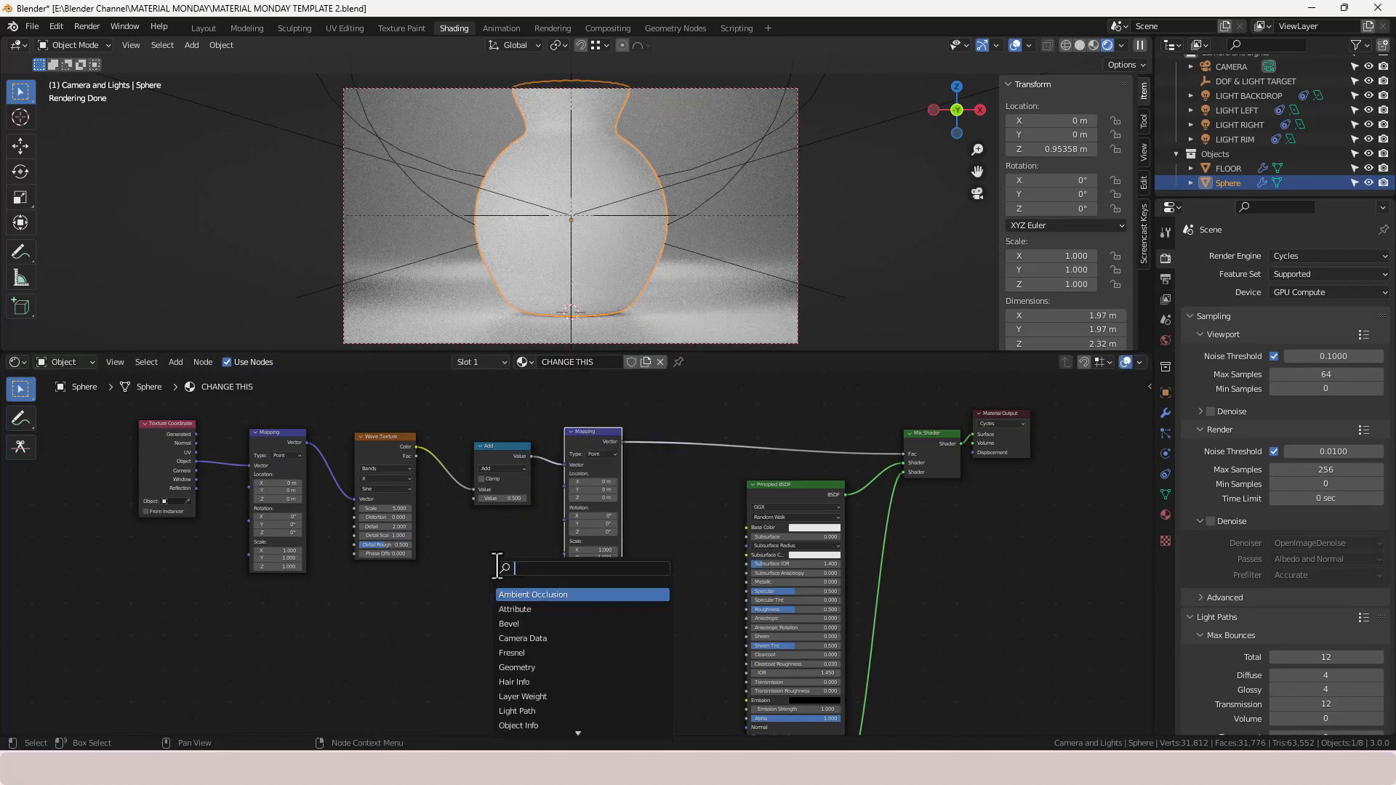
text(SEPE)
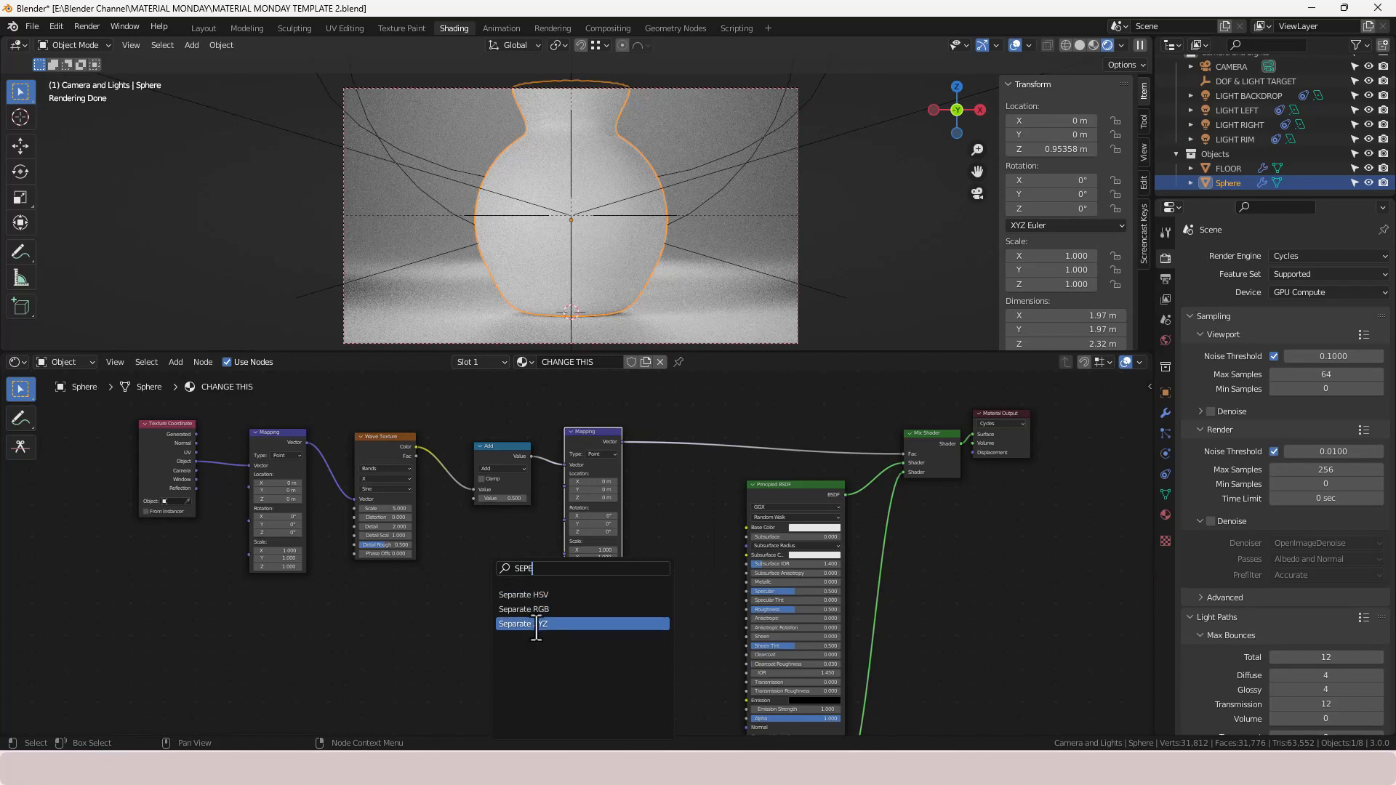
click(536, 710)
click(673, 476)
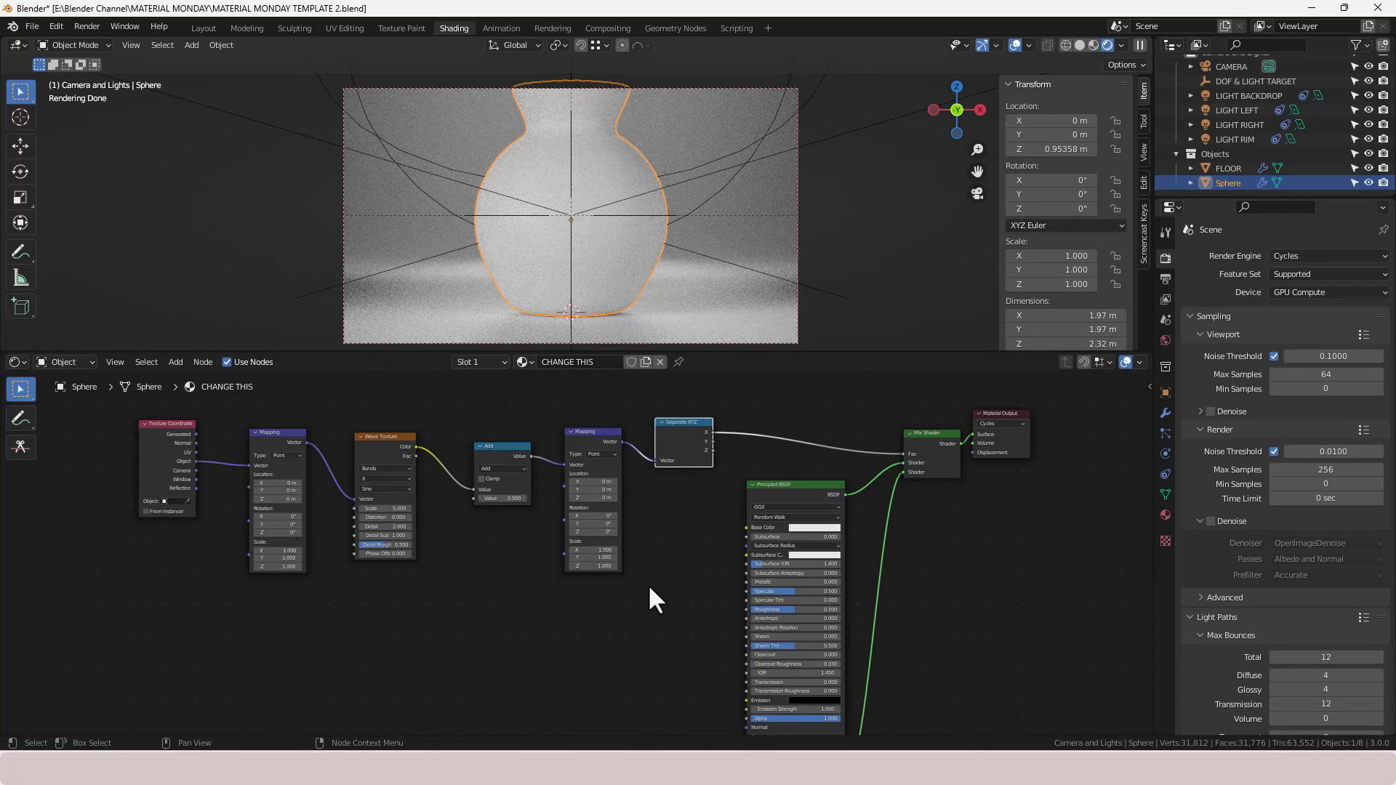
- Insert another Math node between the Separate XYZ node and the Mix Shader's Fac
key(shift+a)
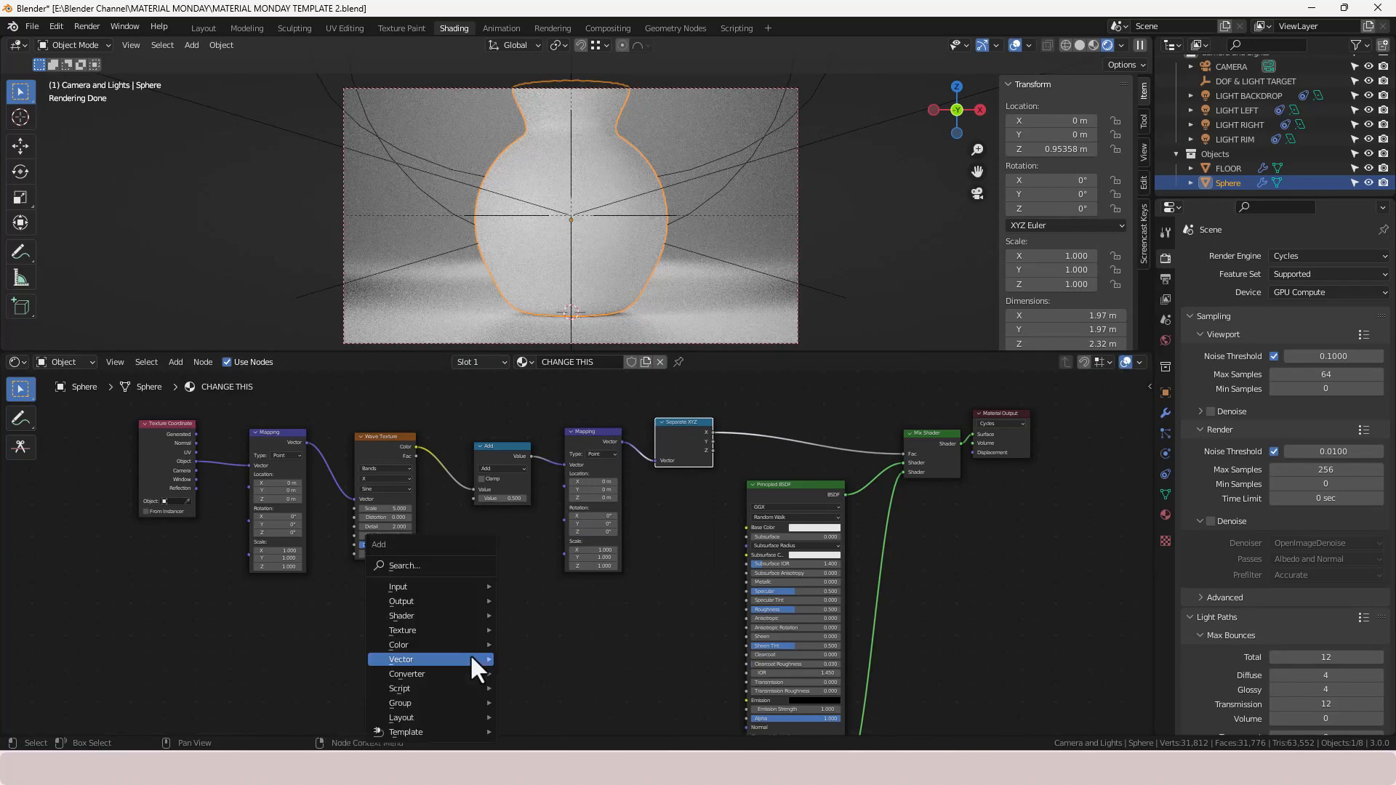
click(408, 565)
text(MAT)
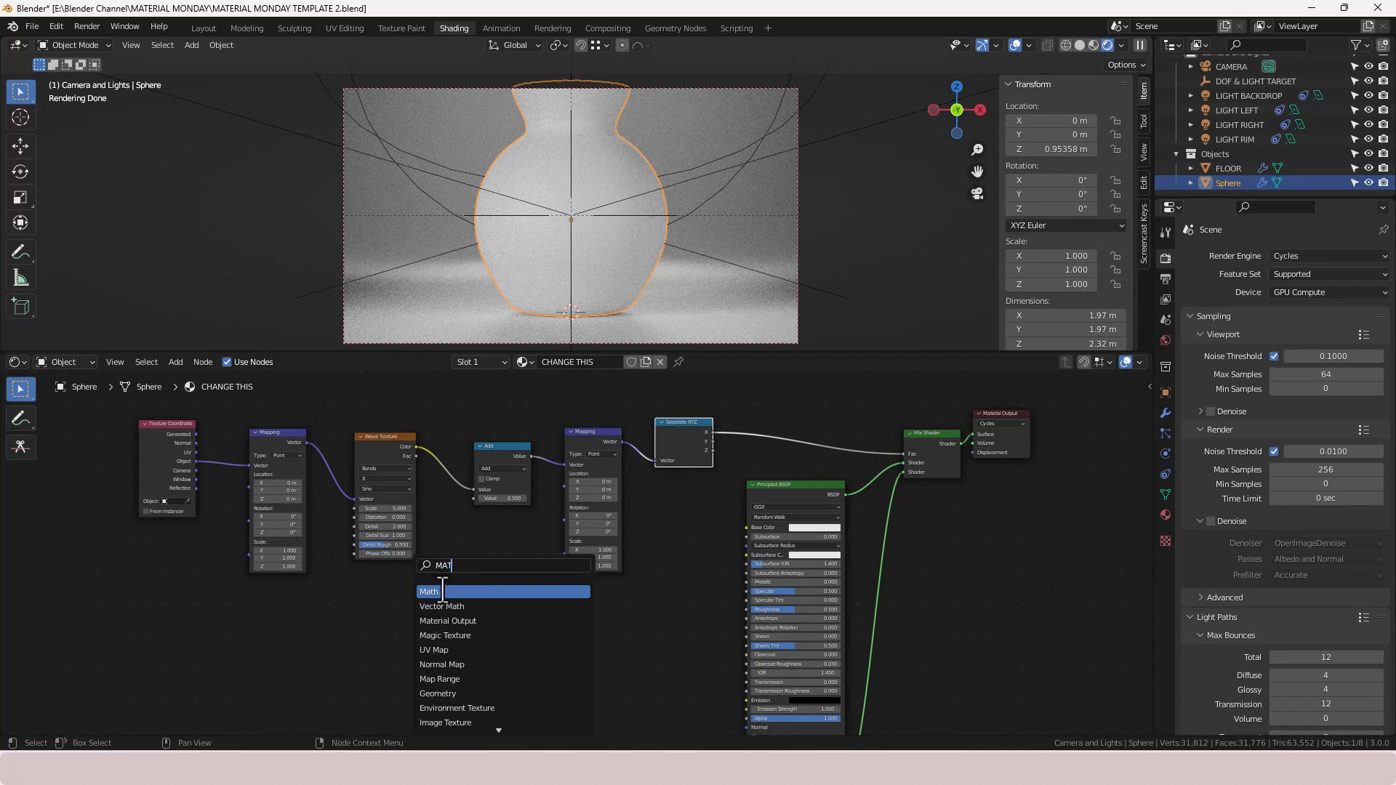
text(H)
click(442, 591)
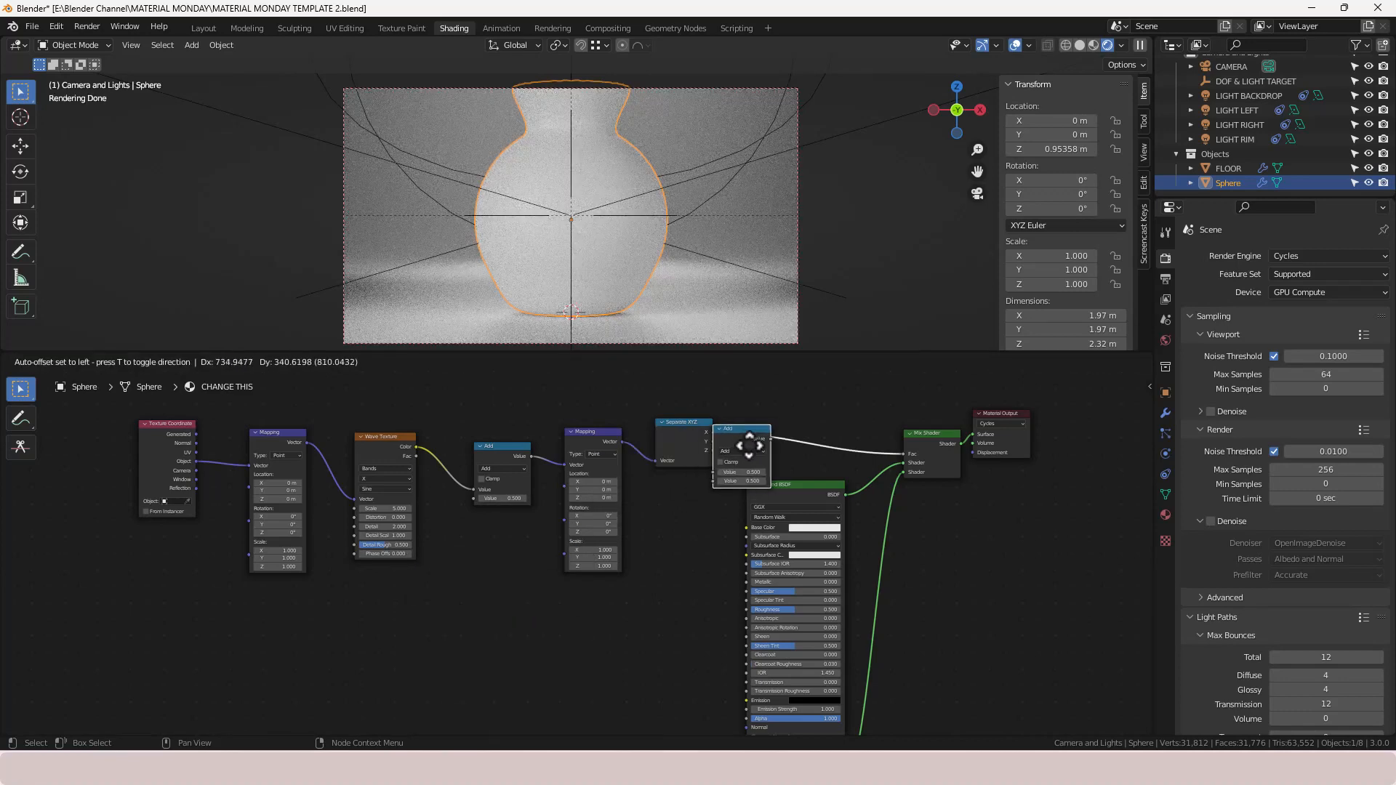
click(758, 455)
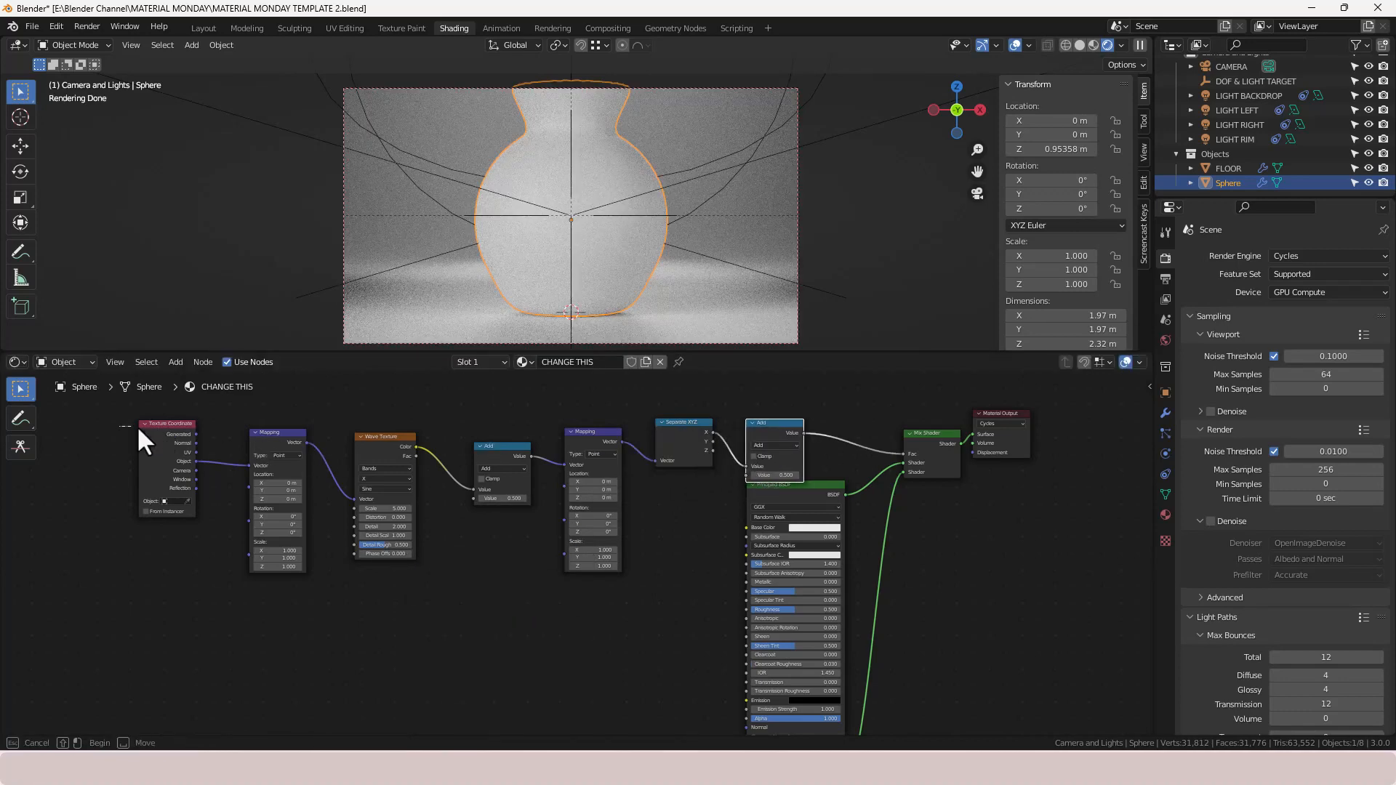
- Select the texture-chain nodes and move them leftward, away from the shader nodes
drag(127, 426, 801, 436)
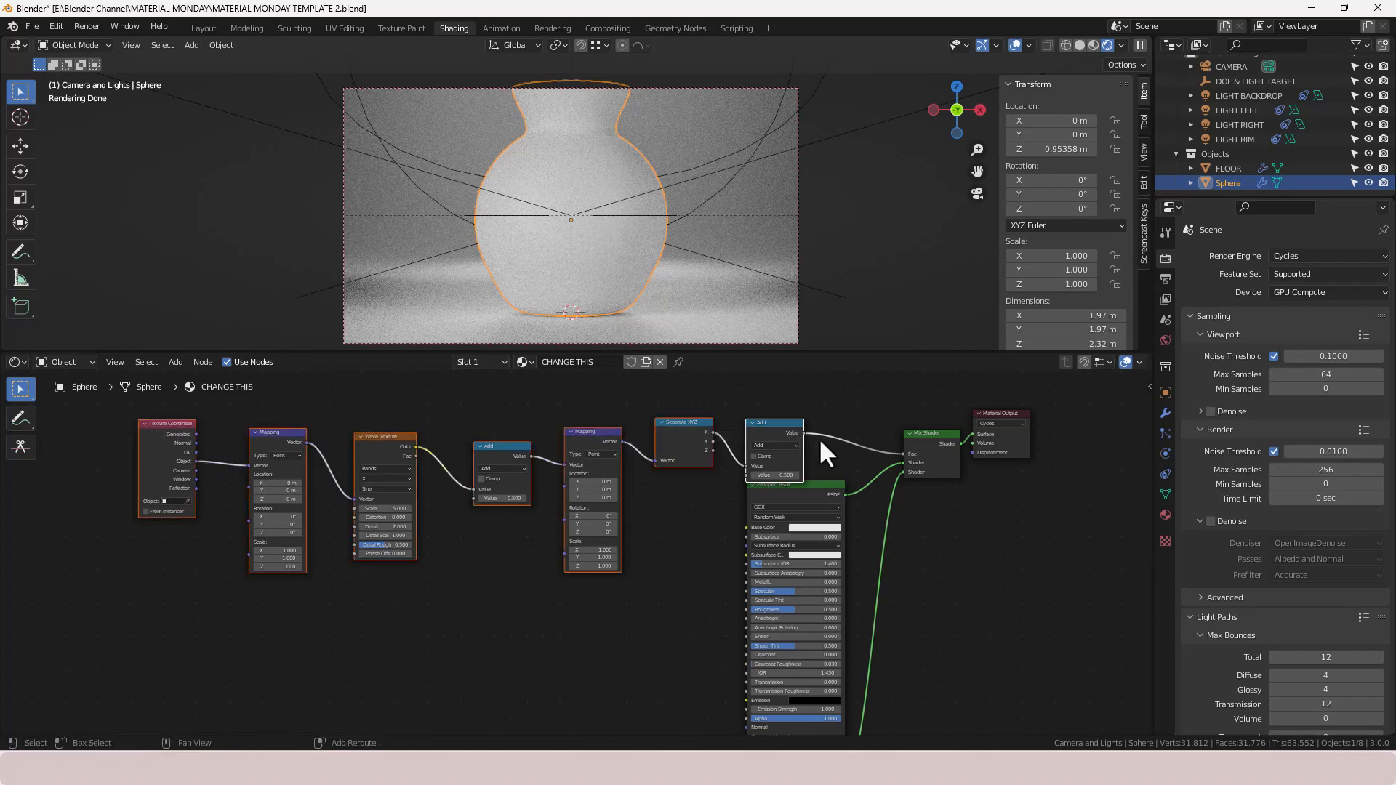
key(ctrl+z)
drag(782, 430, 649, 455)
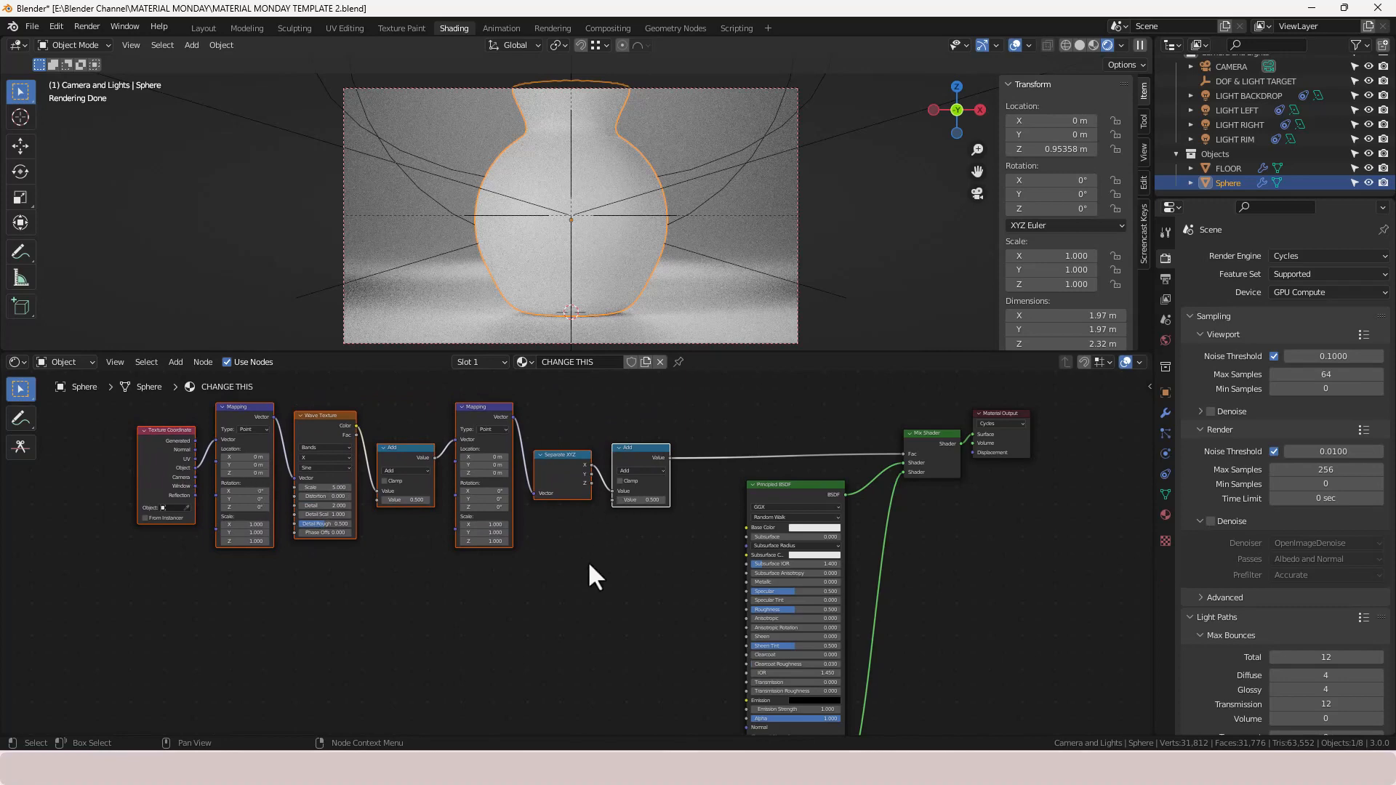
- Wrap the selected texture-chain nodes in a frame using Node Wrangler's Frame Selected
scroll(590, 564, up, 2)
middle_drag(590, 564, 740, 617)
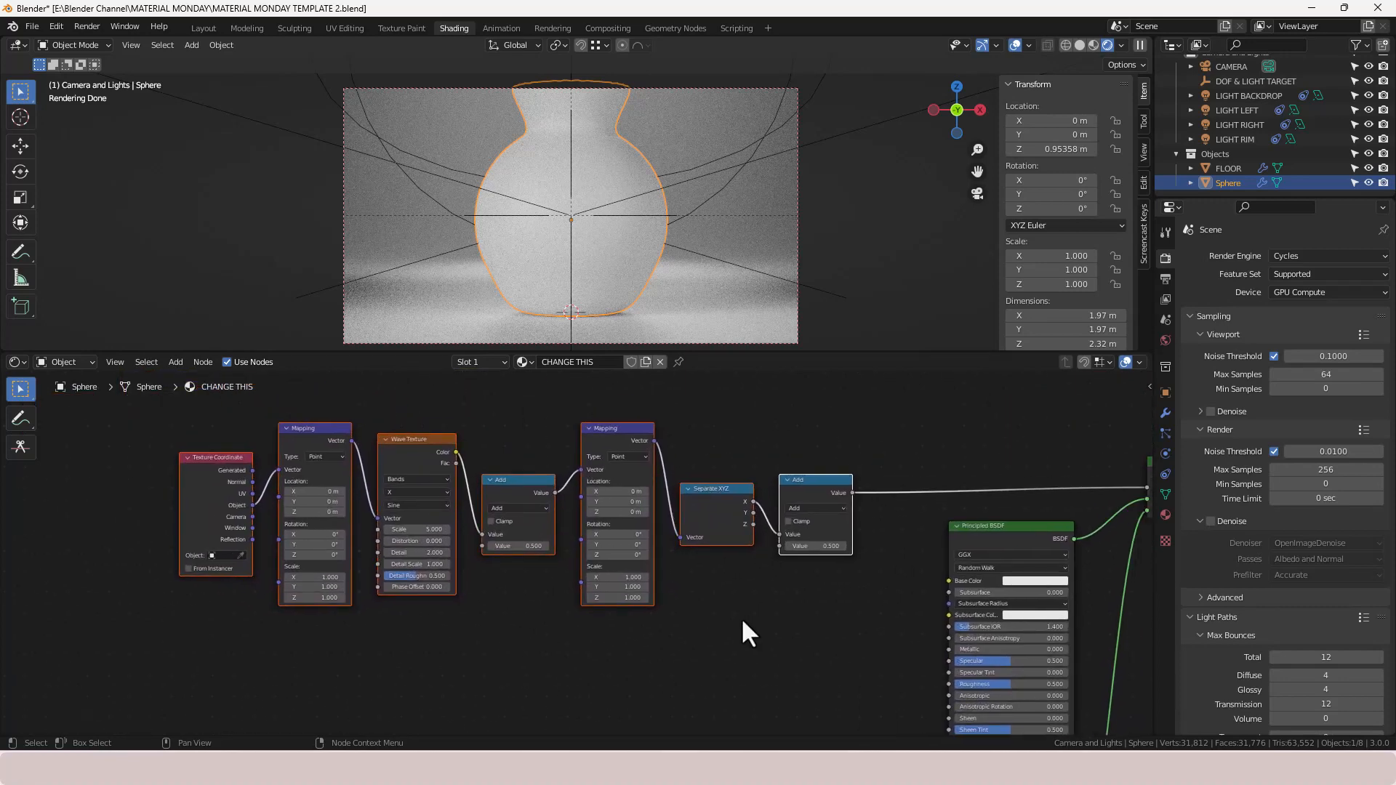
scroll(740, 617, up, 1)
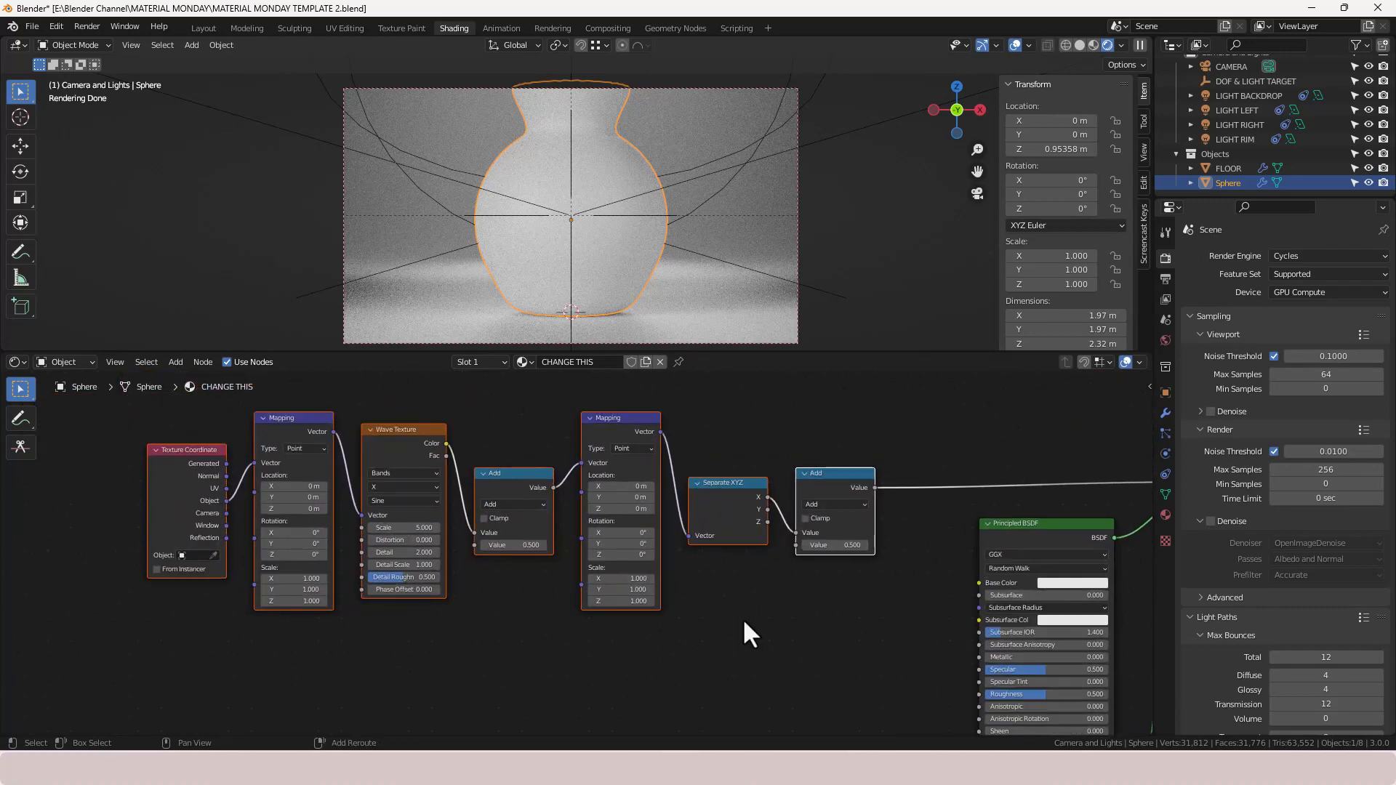
key(shift+w)
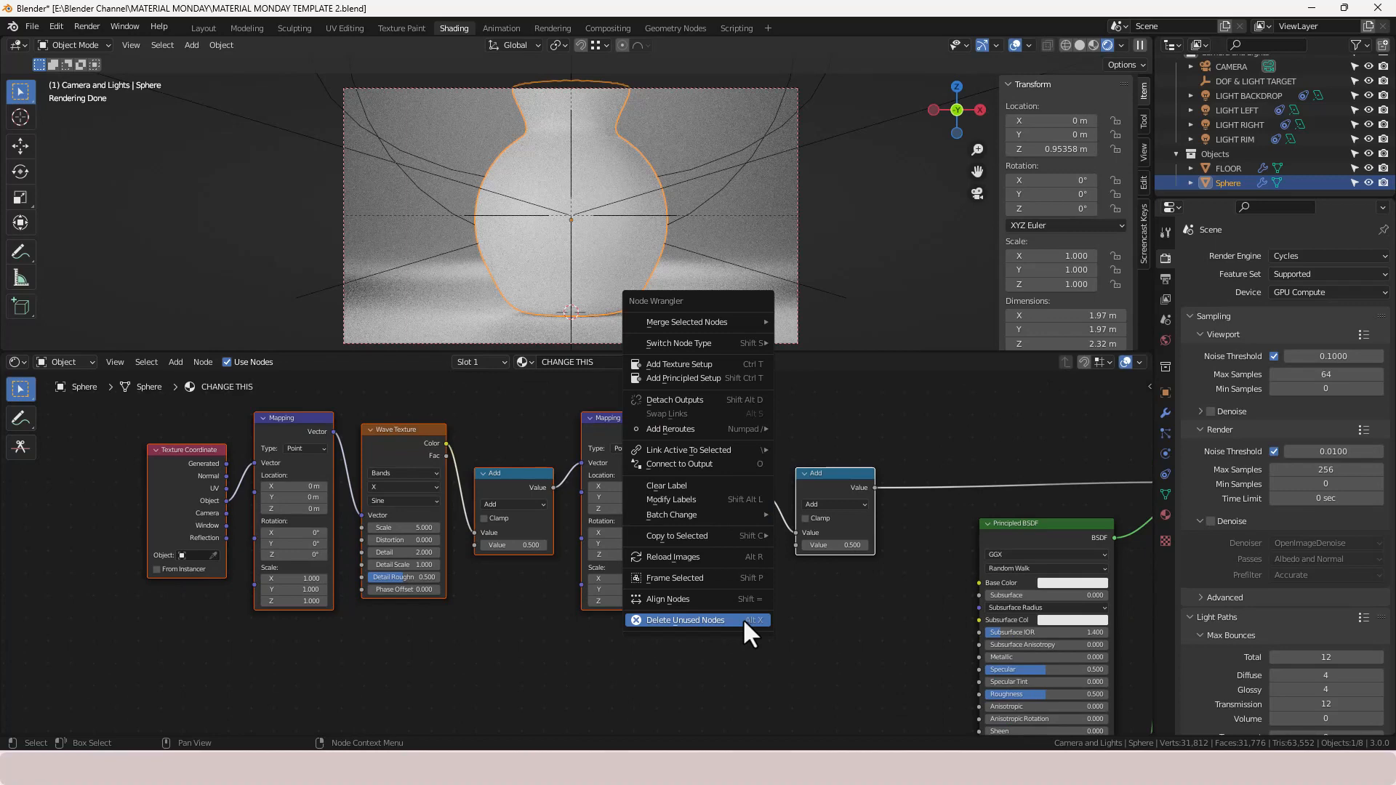
click(727, 577)
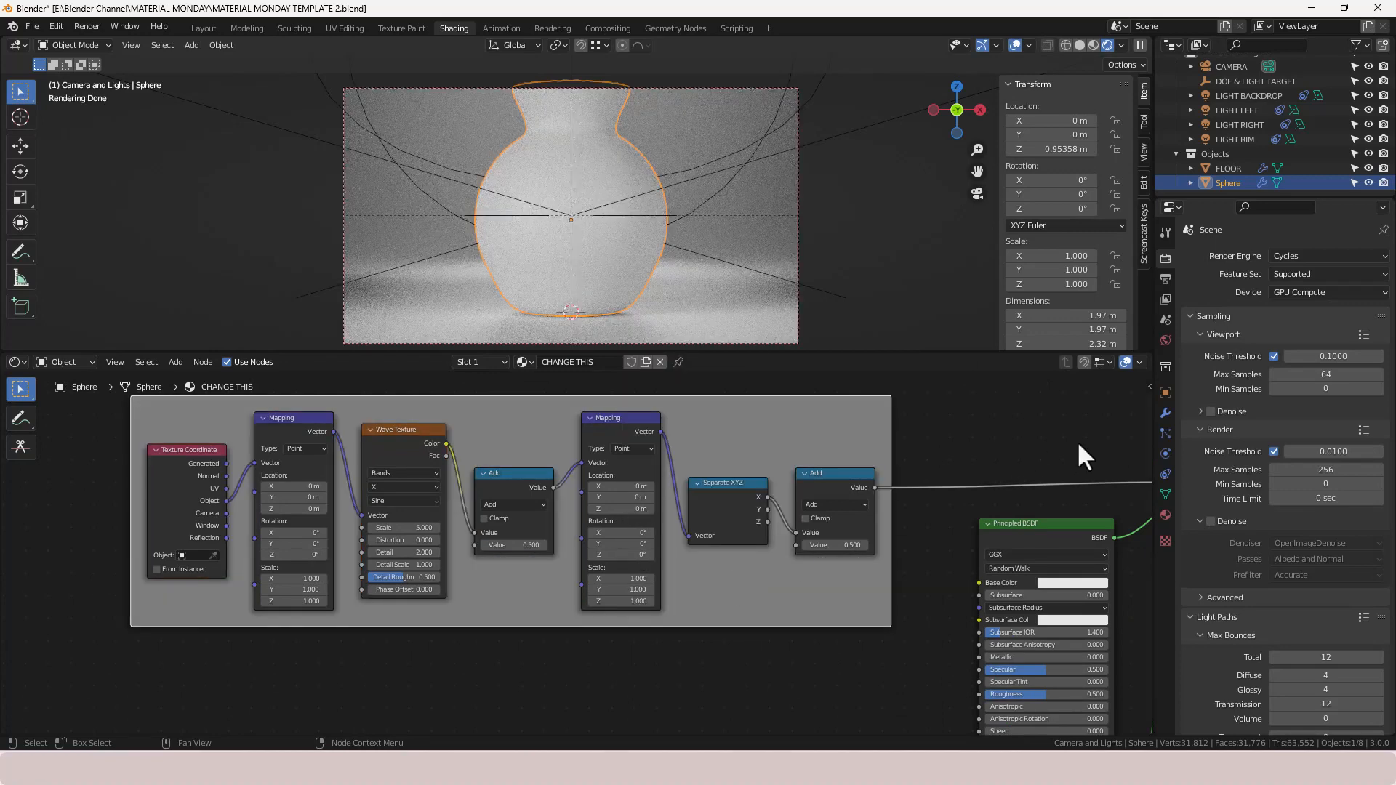
- Name and label the frame DECAL DETAIL and turn off its custom colour
key(n)
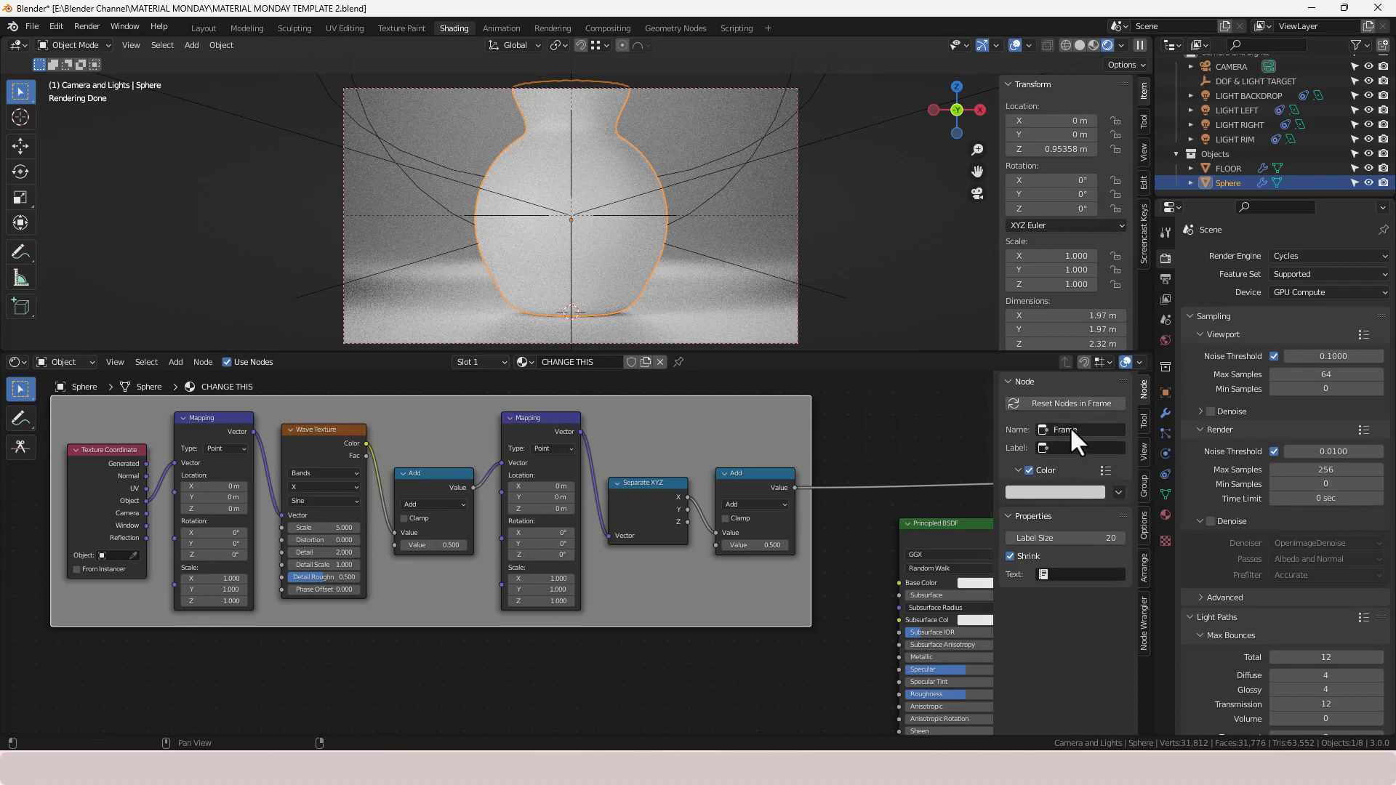
click(1070, 430)
text(DECAL DETAIL)
key(Tab)
text(DECAL DETAIL)
key(Return)
click(1029, 470)
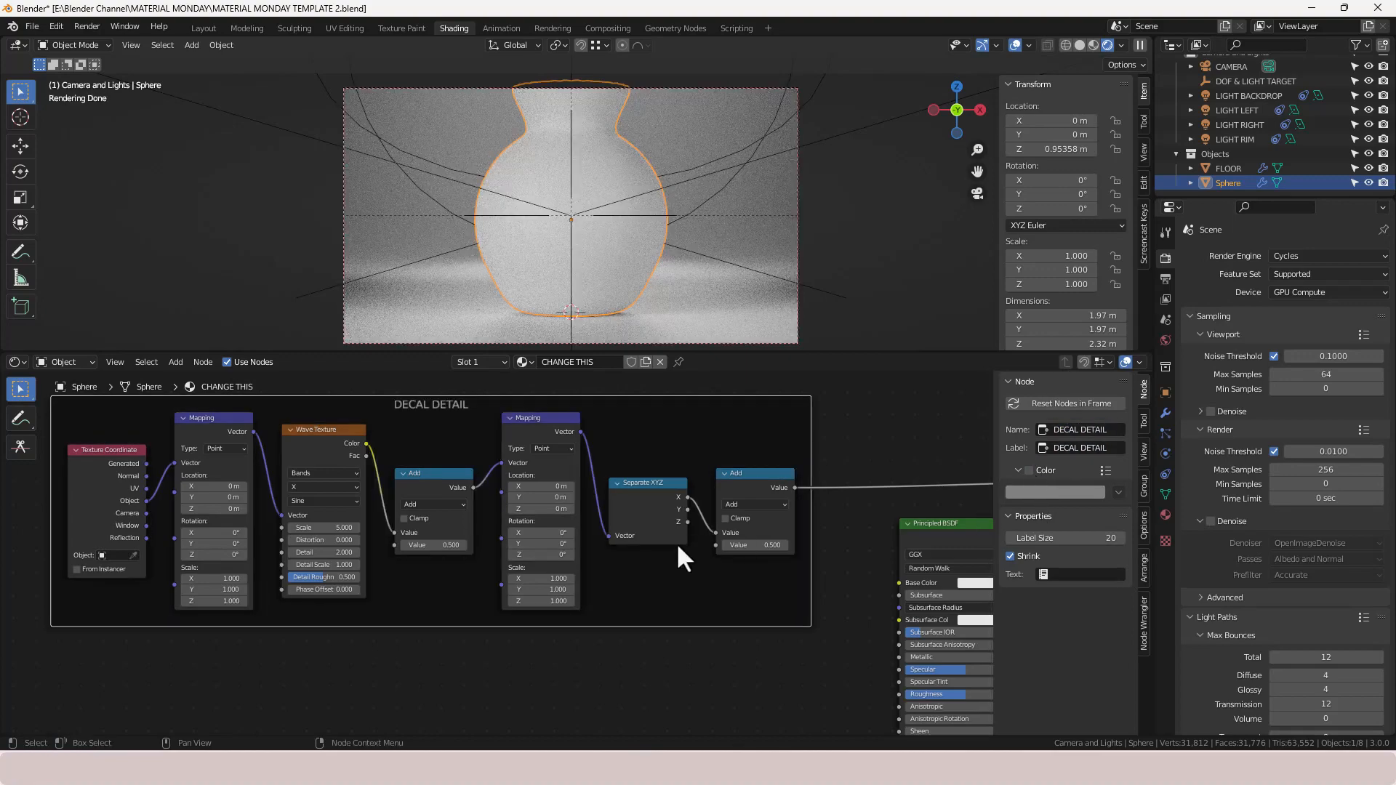
- Set the first Mapping node's Scale to 2 on X, Y and Z
scroll(676, 547, down, 3)
middle_drag(637, 582, 707, 589)
scroll(416, 699, up, 2)
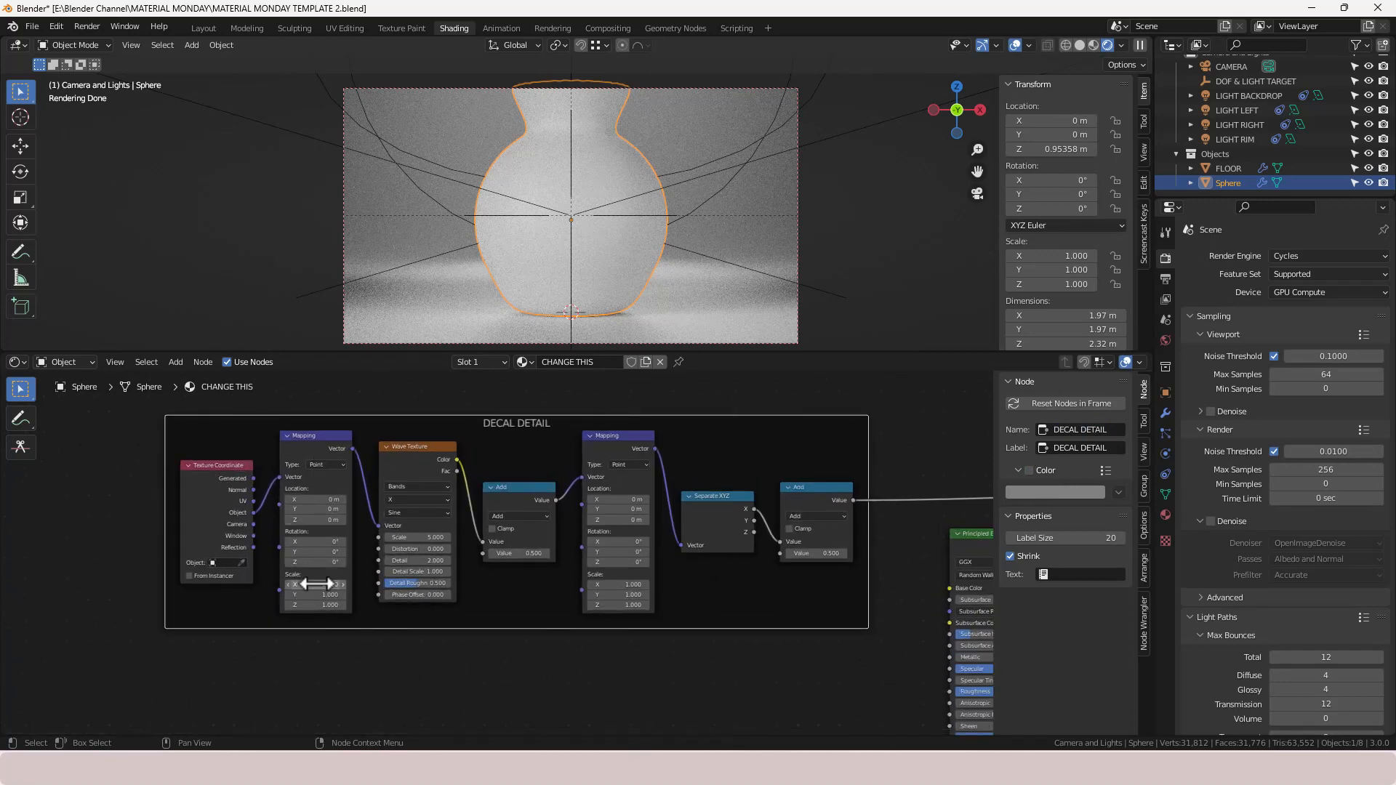
drag(315, 584, 315, 604)
text(2)
key(Return)
- Set the Wave Texture's Scale to 0.1, Distortion to 100 and Detail to 5.5
click(418, 536)
text(0.1)
key(Tab)
text(100)
key(Tab)
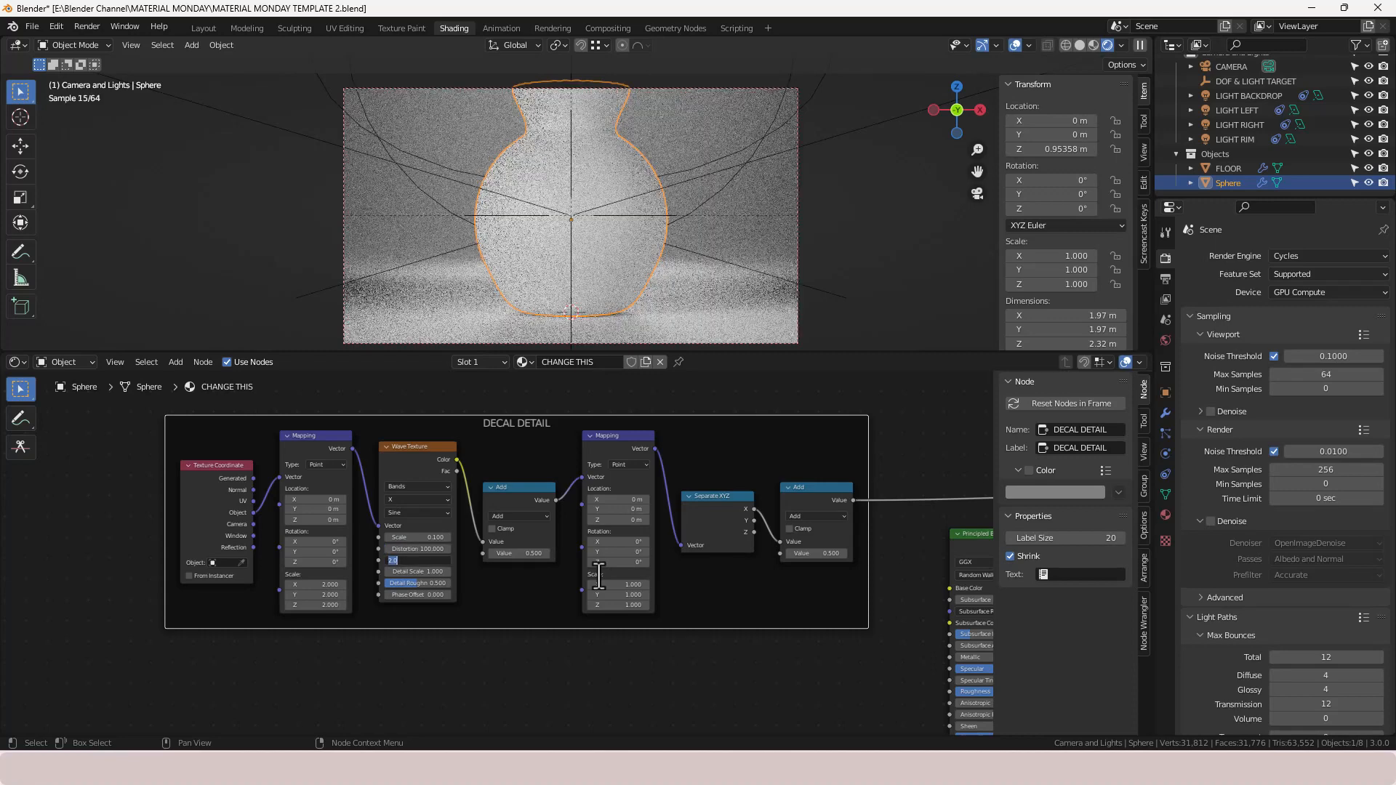
text(2)
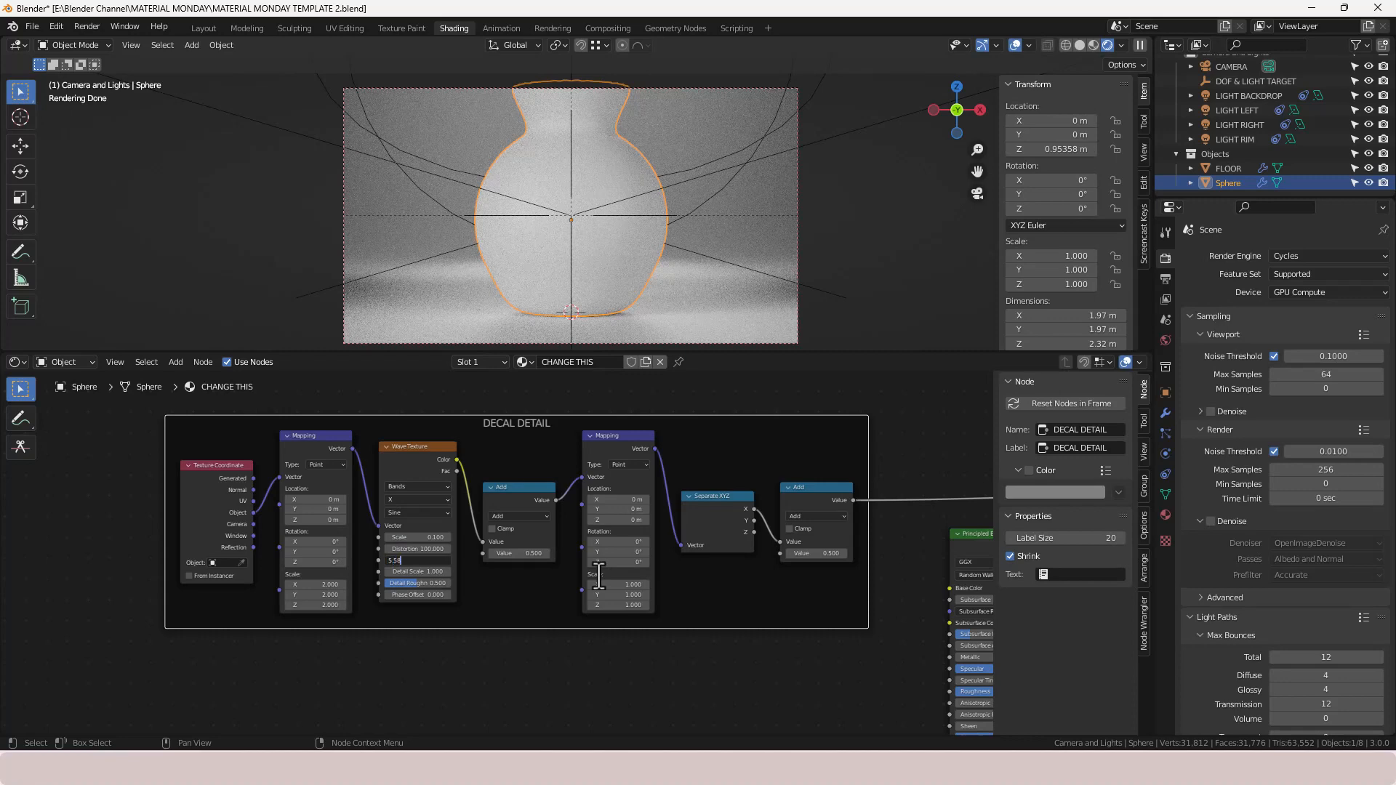
key(Return)
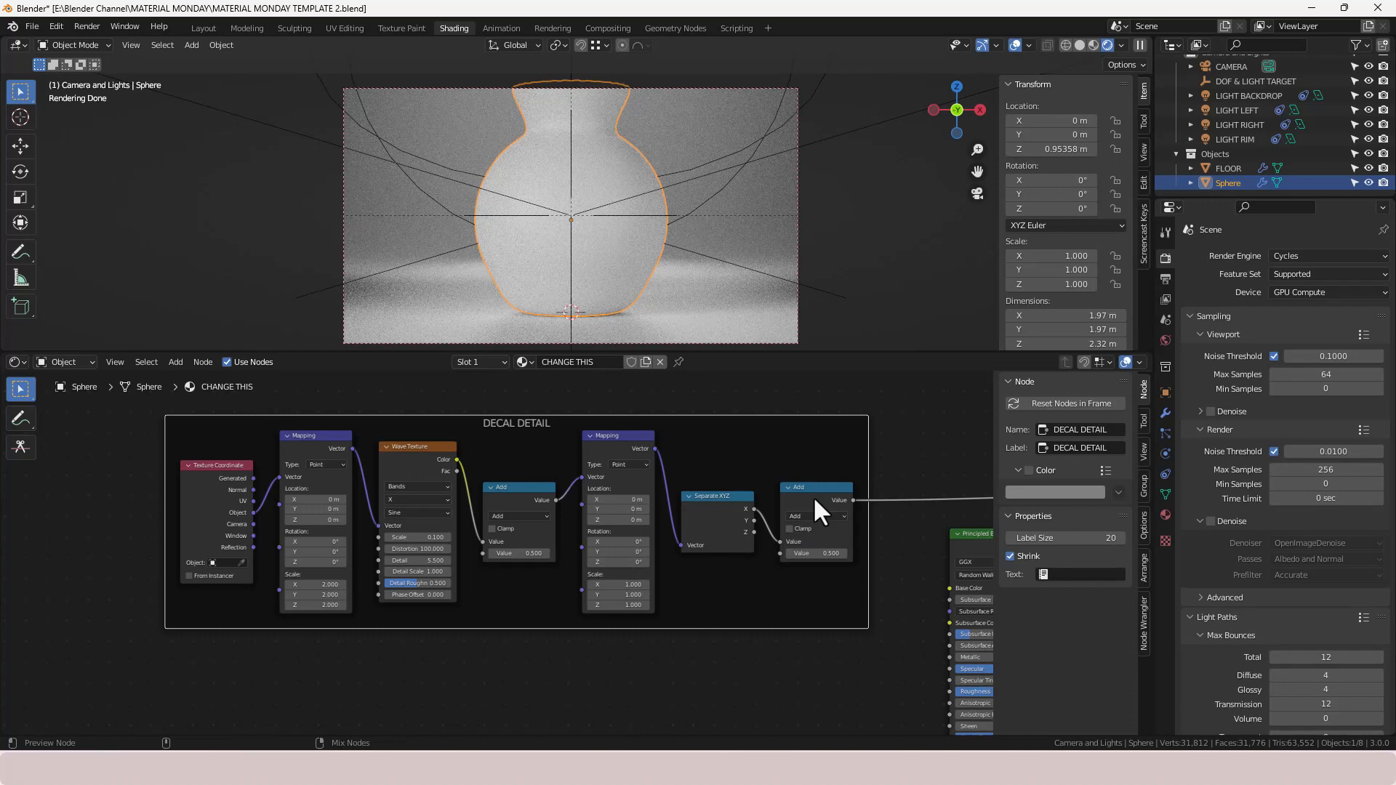
- Set the Wave Texture's Detail Scale to 0.35 and Detail Roughness to 1
mouse_move(900, 590)
middle_down()
mouse_move(630, 584)
mouse_move(602, 547)
mouse_move(863, 569)
middle_up()
ctrl+shift+click(554, 498)
middle_drag(578, 568, 615, 571)
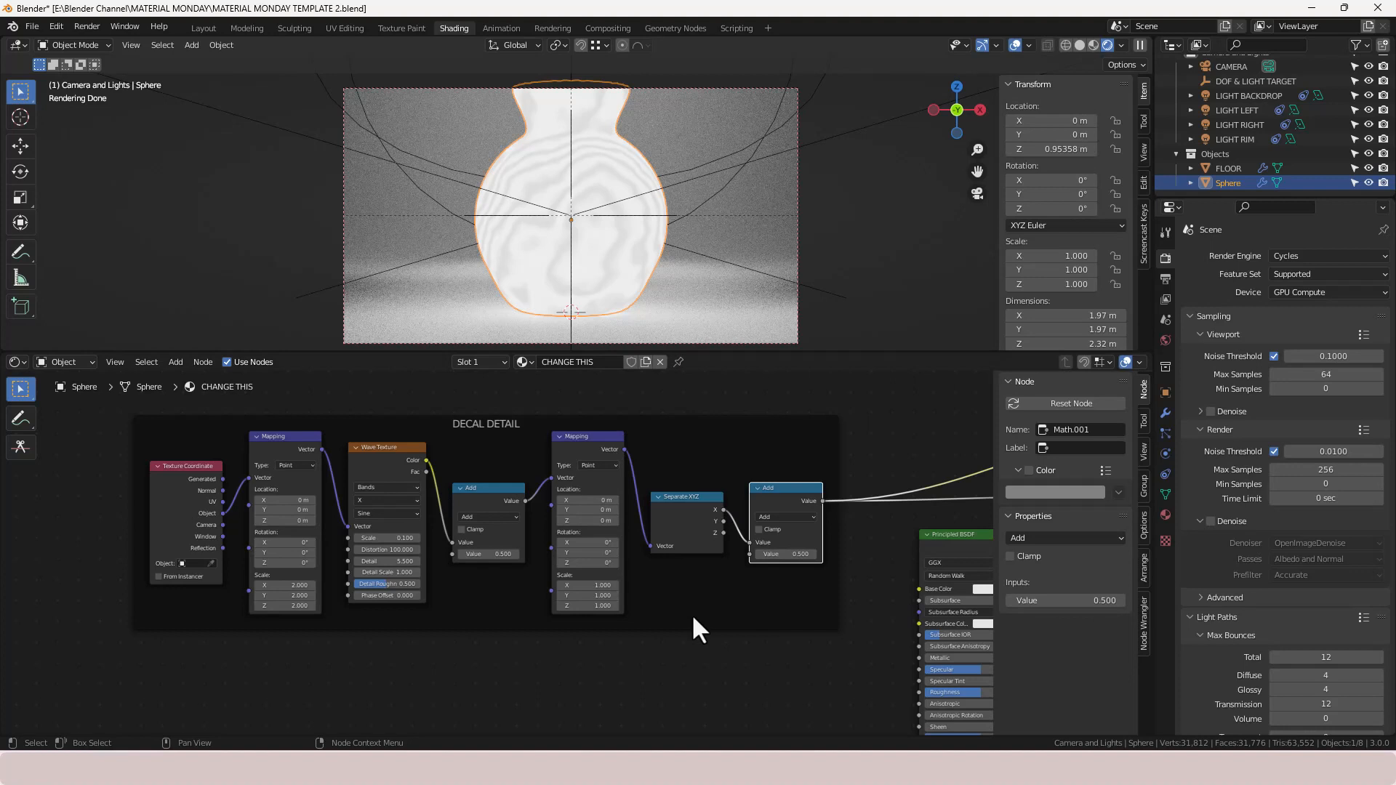
click(389, 572)
text(.35)
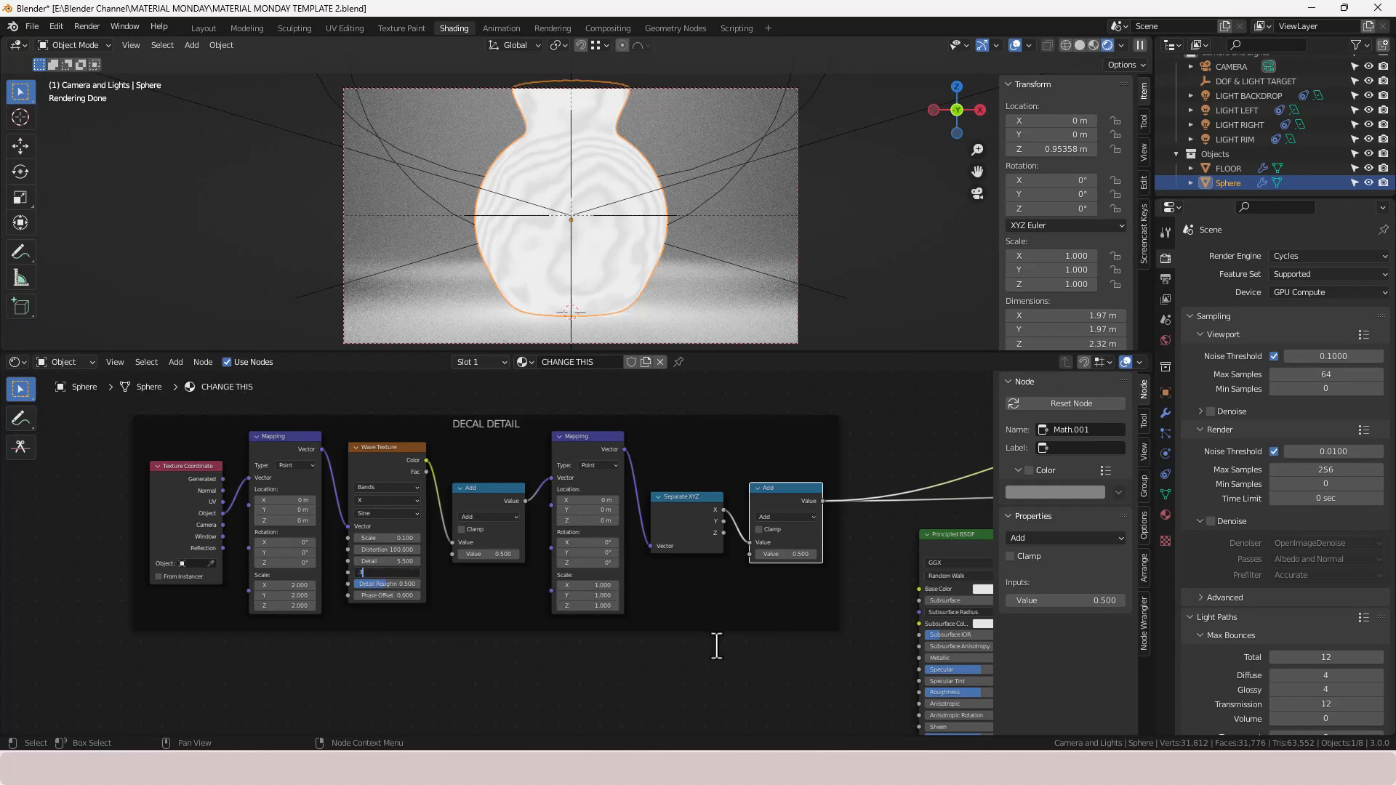
key(Return)
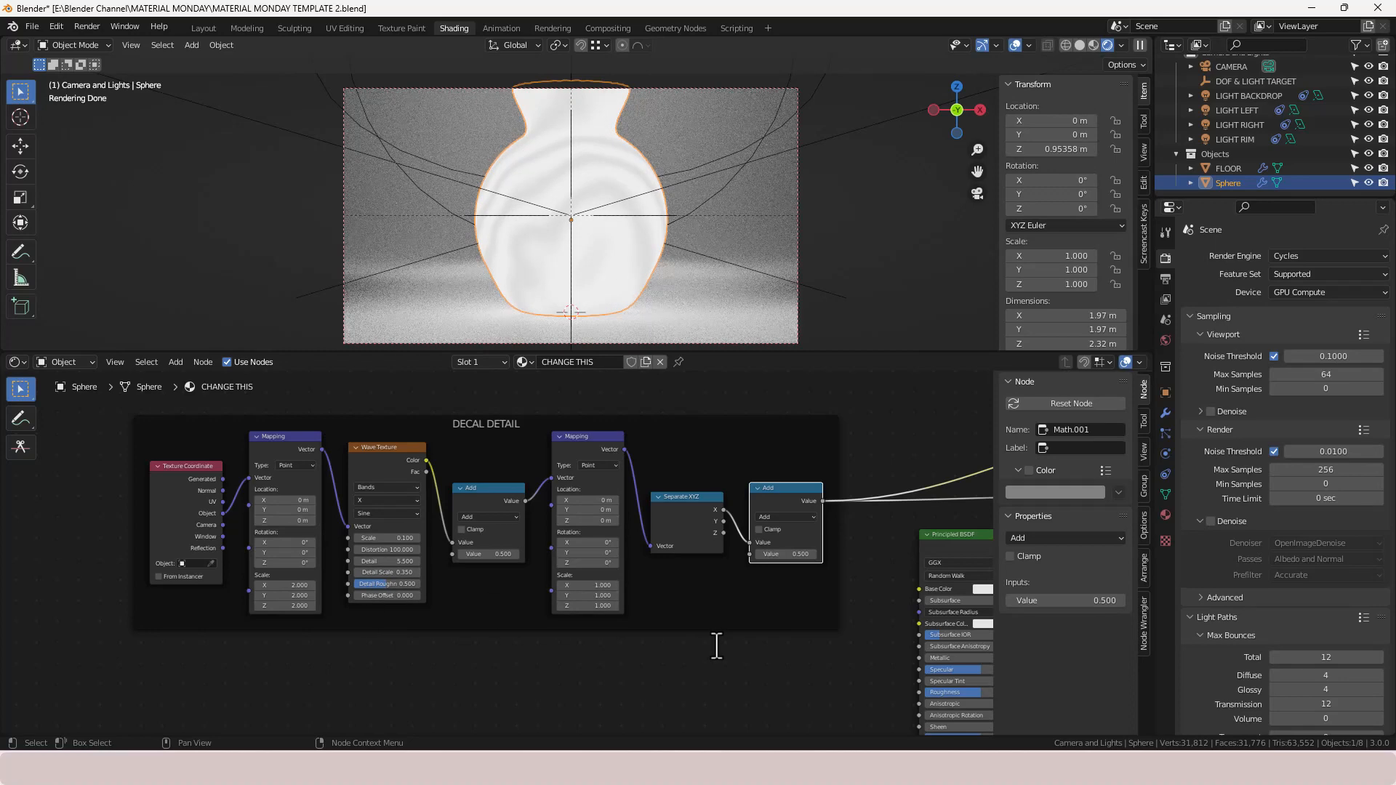
drag(373, 583, 420, 583)
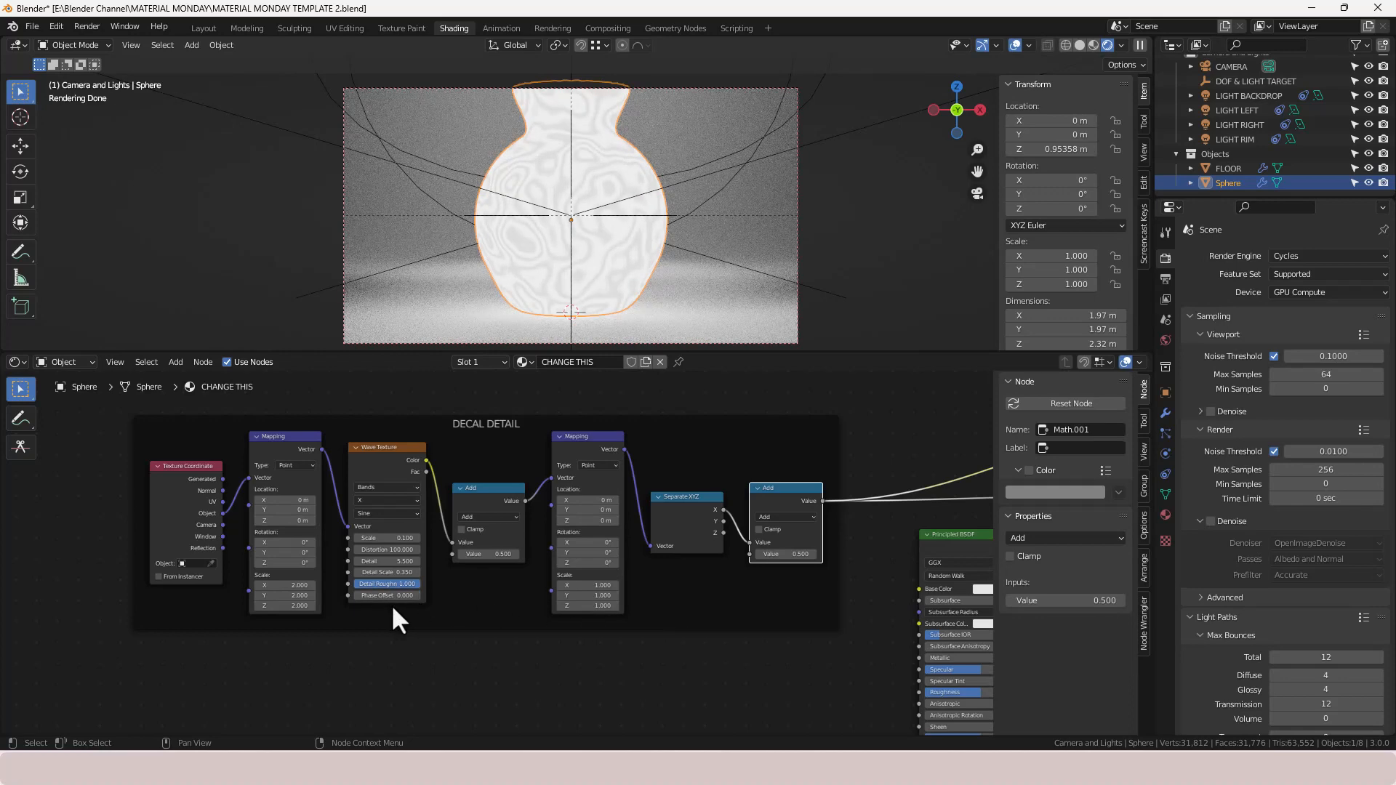
- Switch the first Math node to Multiply and connect the Object coordinates to the second Mapping node's Location input
click(495, 519)
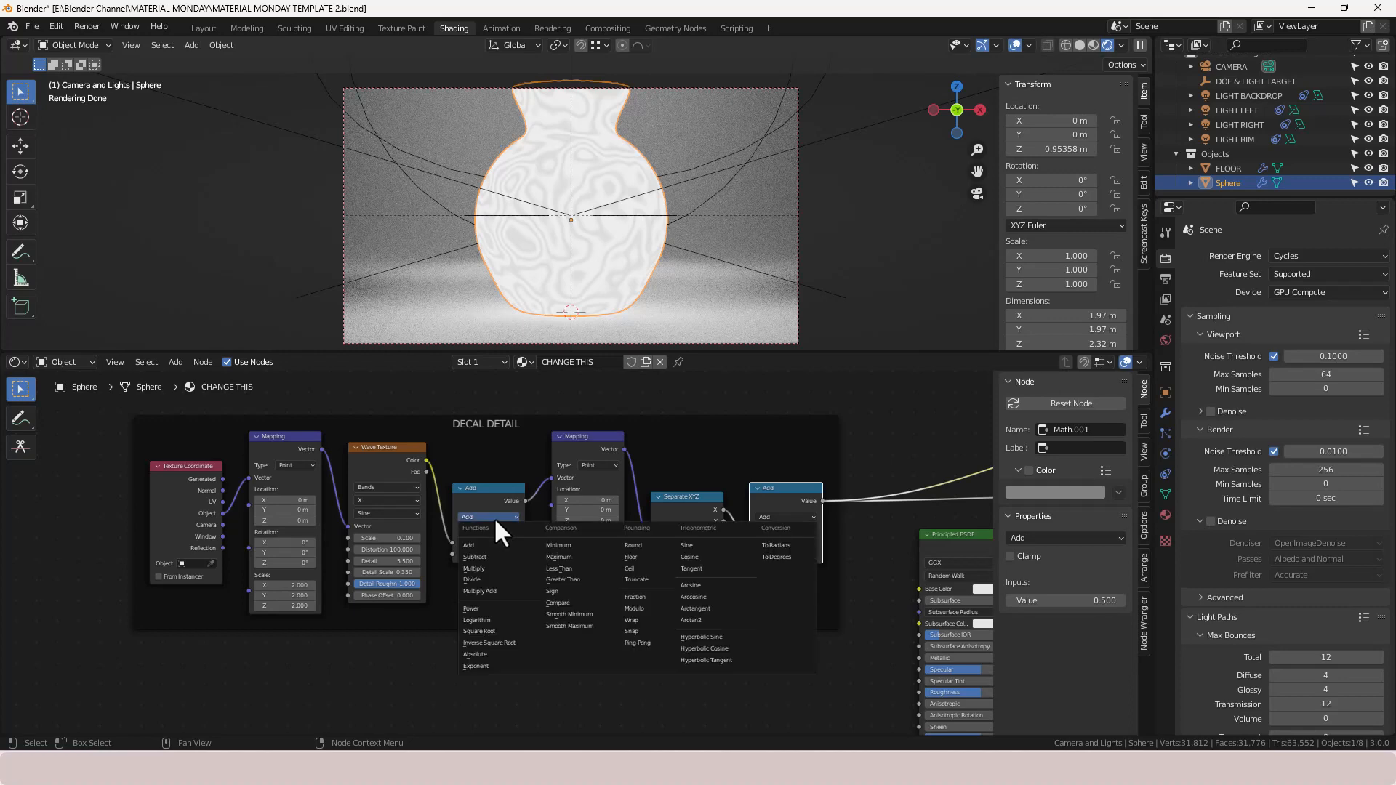
click(483, 567)
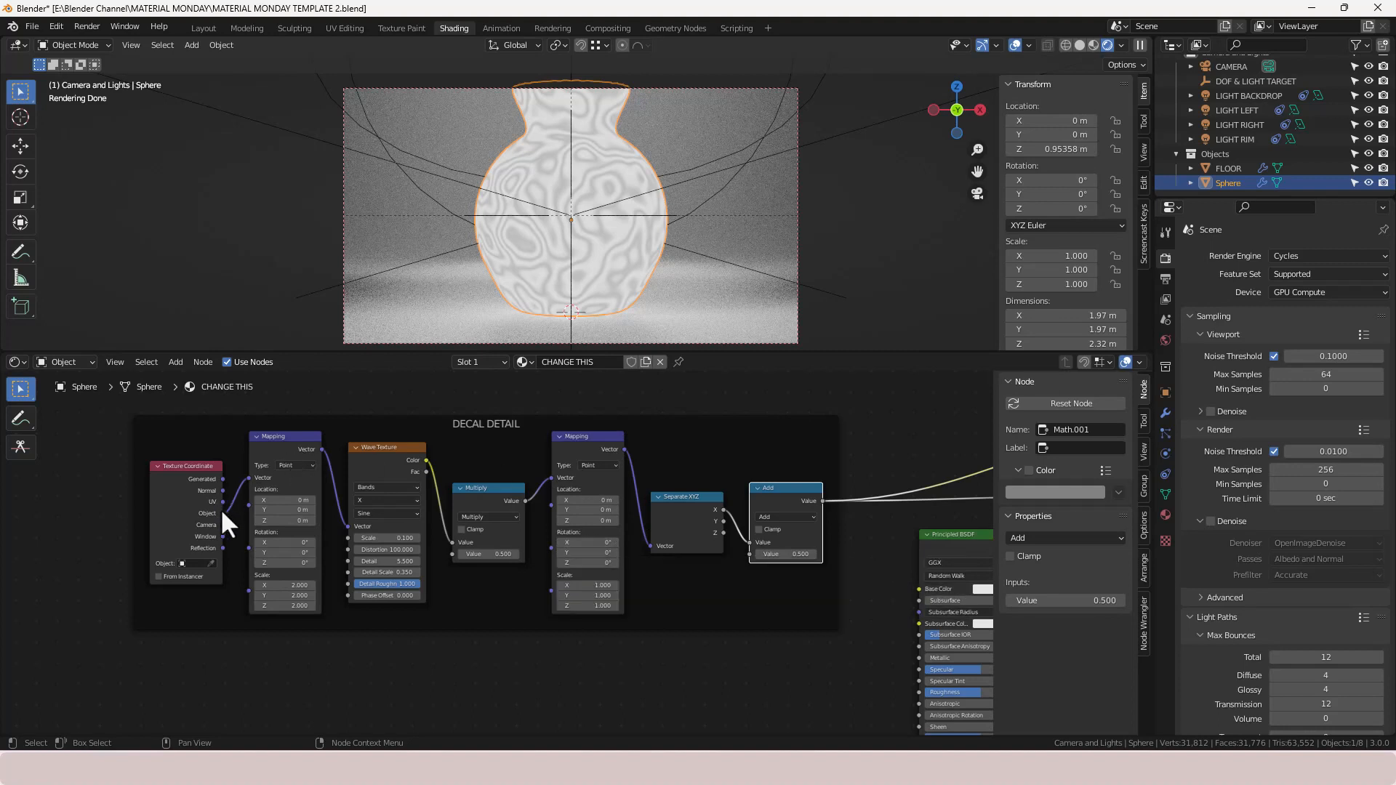
mouse_move(221, 512)
mouse_down()
mouse_move(234, 493)
mouse_move(521, 469)
mouse_move(552, 477)
mouse_move(535, 503)
mouse_move(547, 504)
mouse_up()
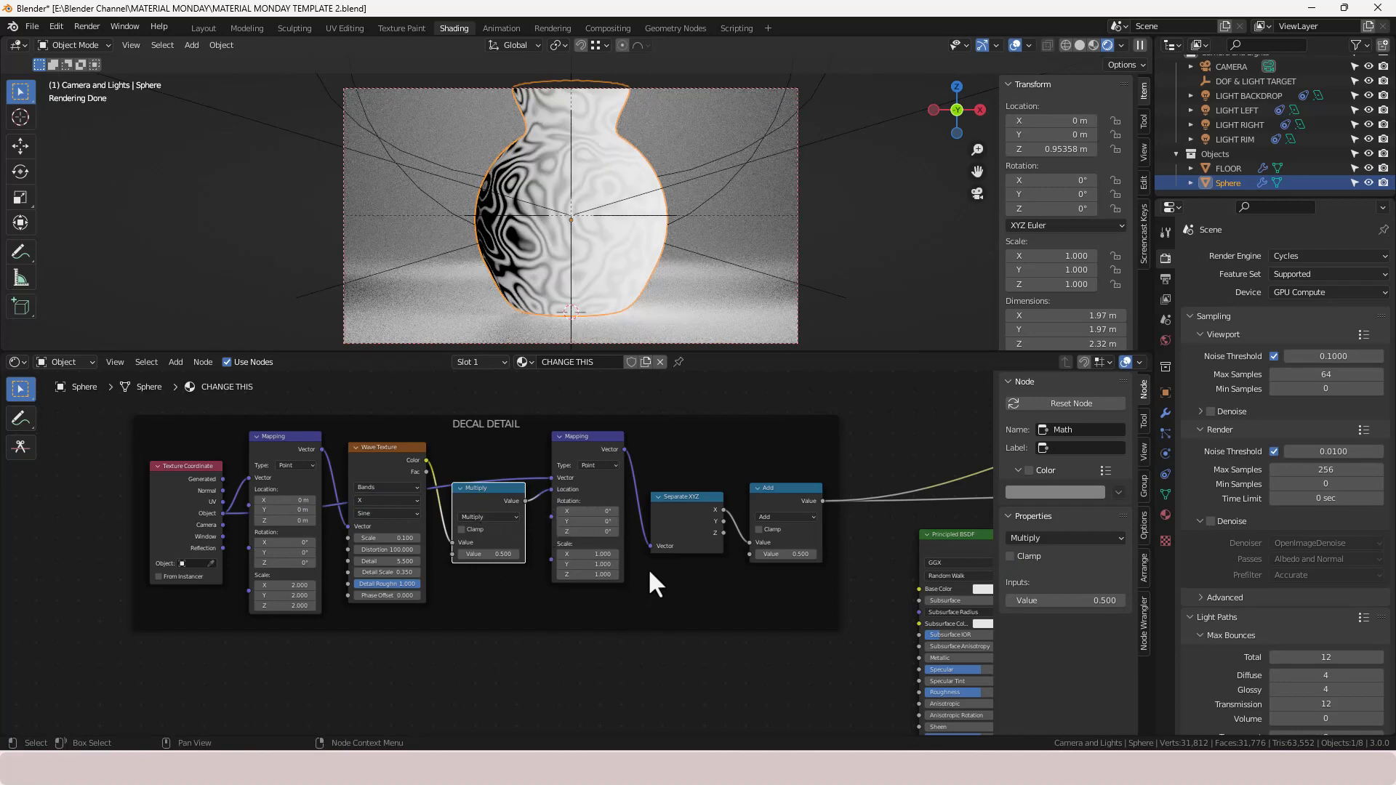
- Rewire the Separate XYZ outputs into the second Math node and switch that node to Compare
click(722, 530)
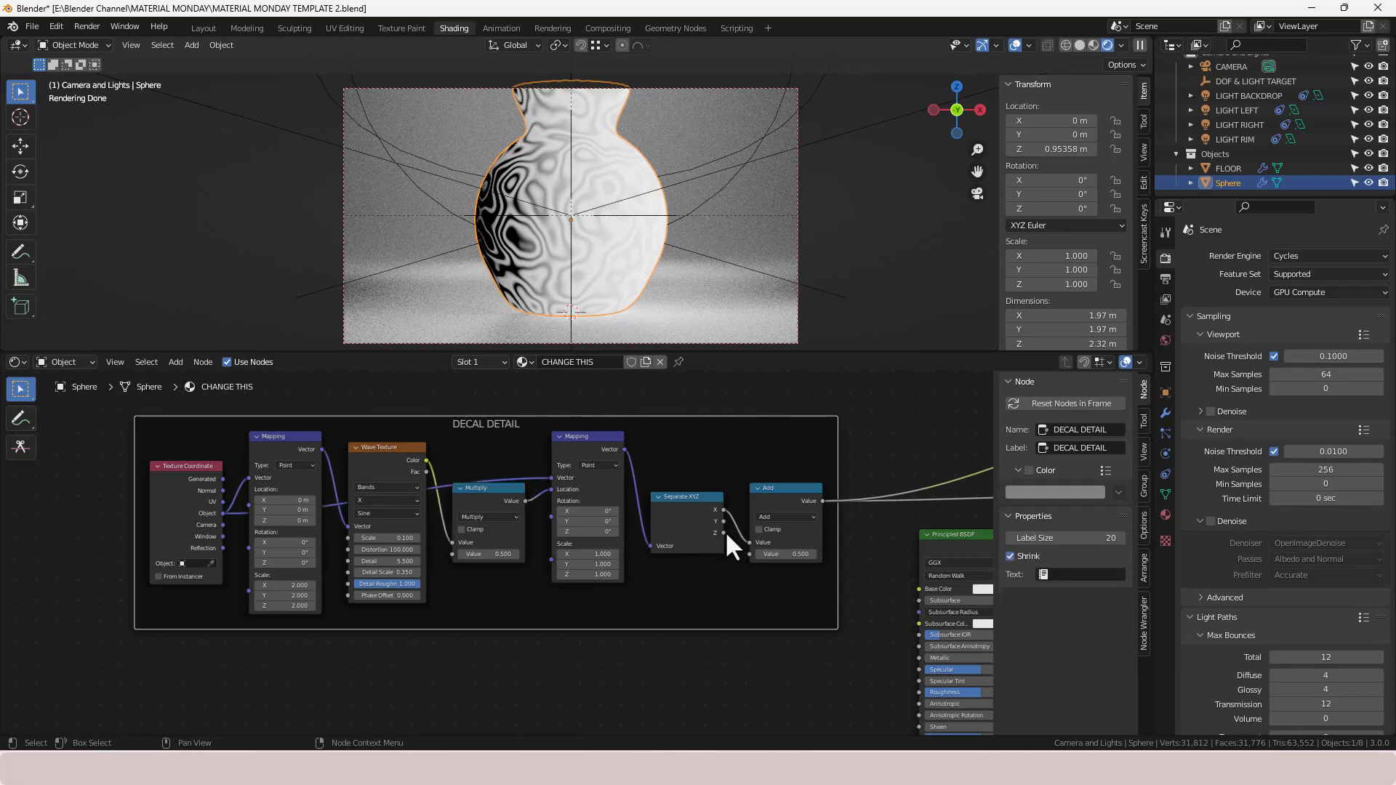
drag(740, 539, 748, 543)
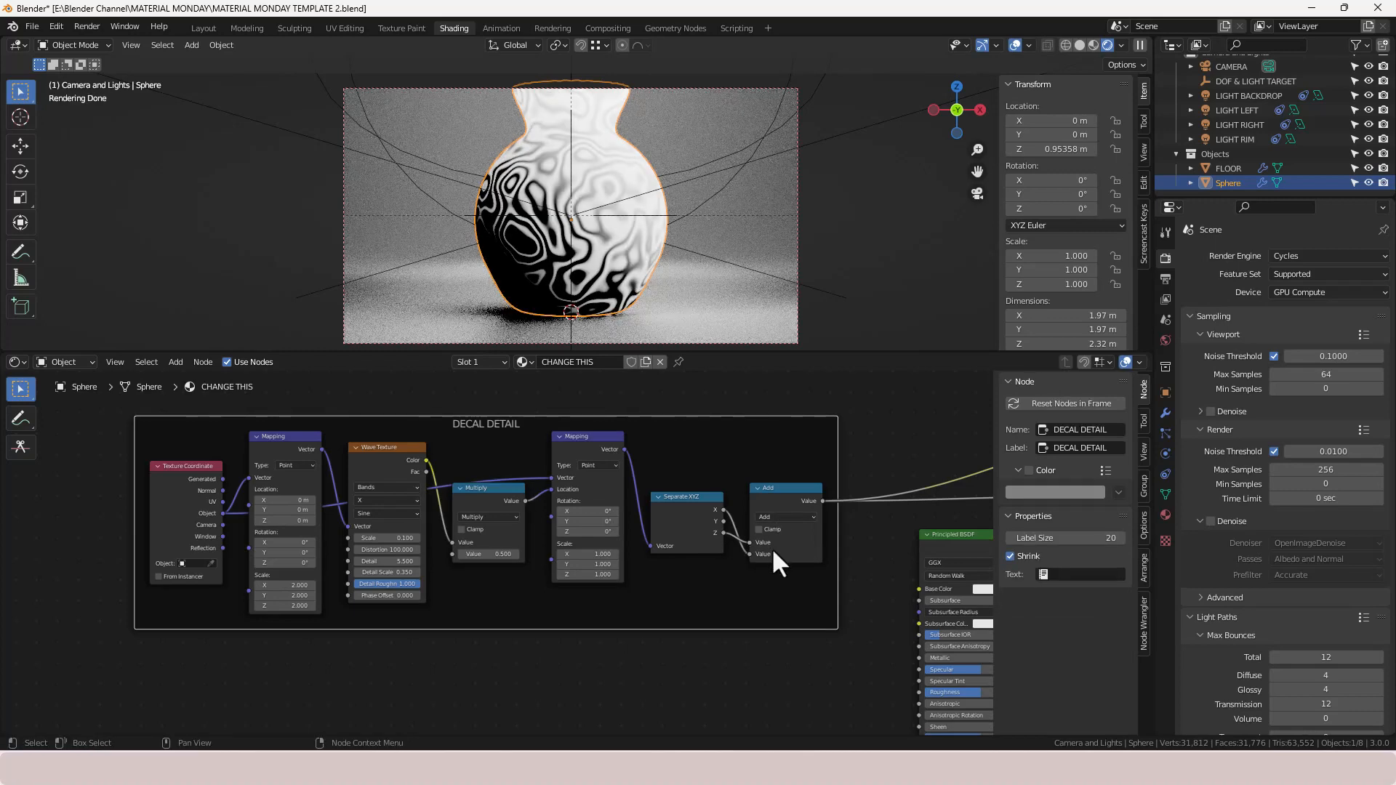
drag(749, 554, 723, 509)
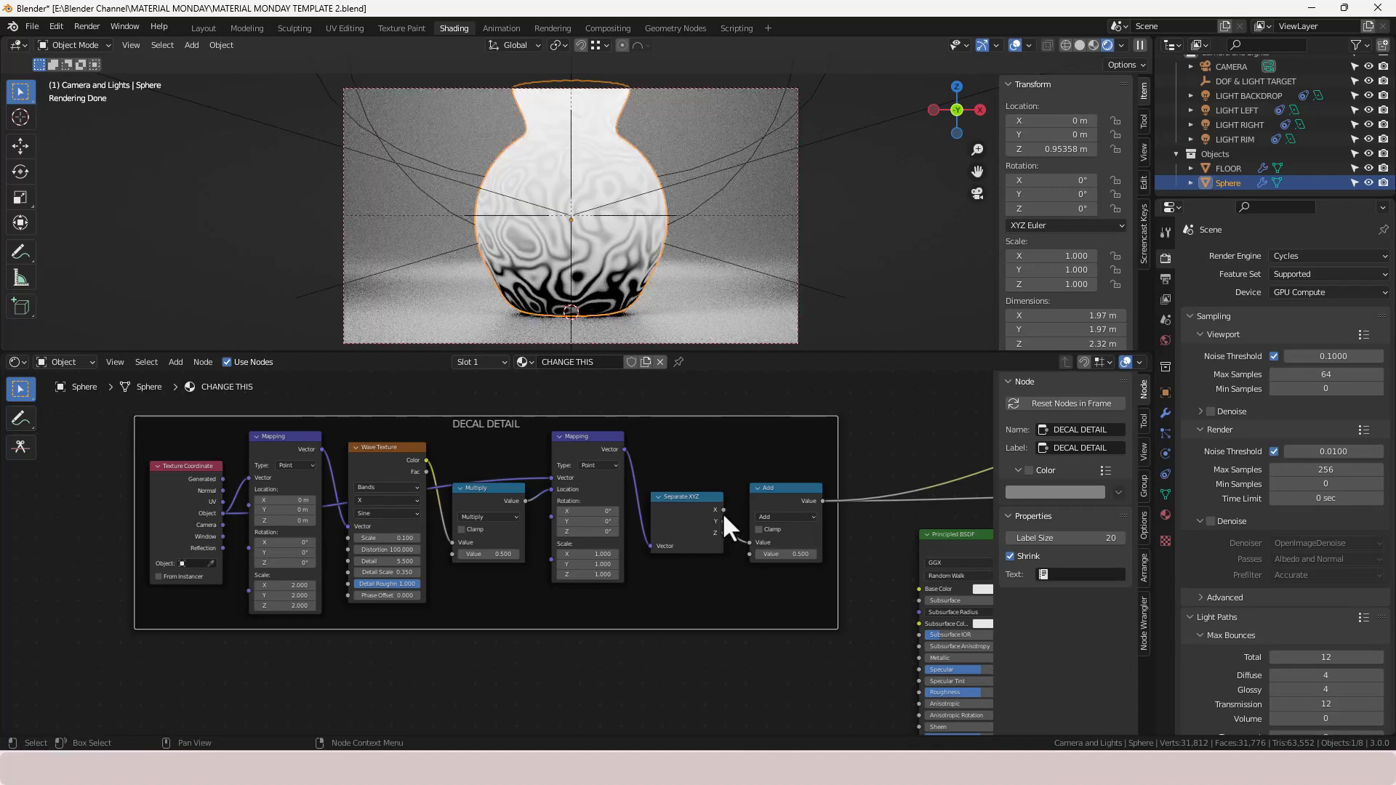
click(777, 515)
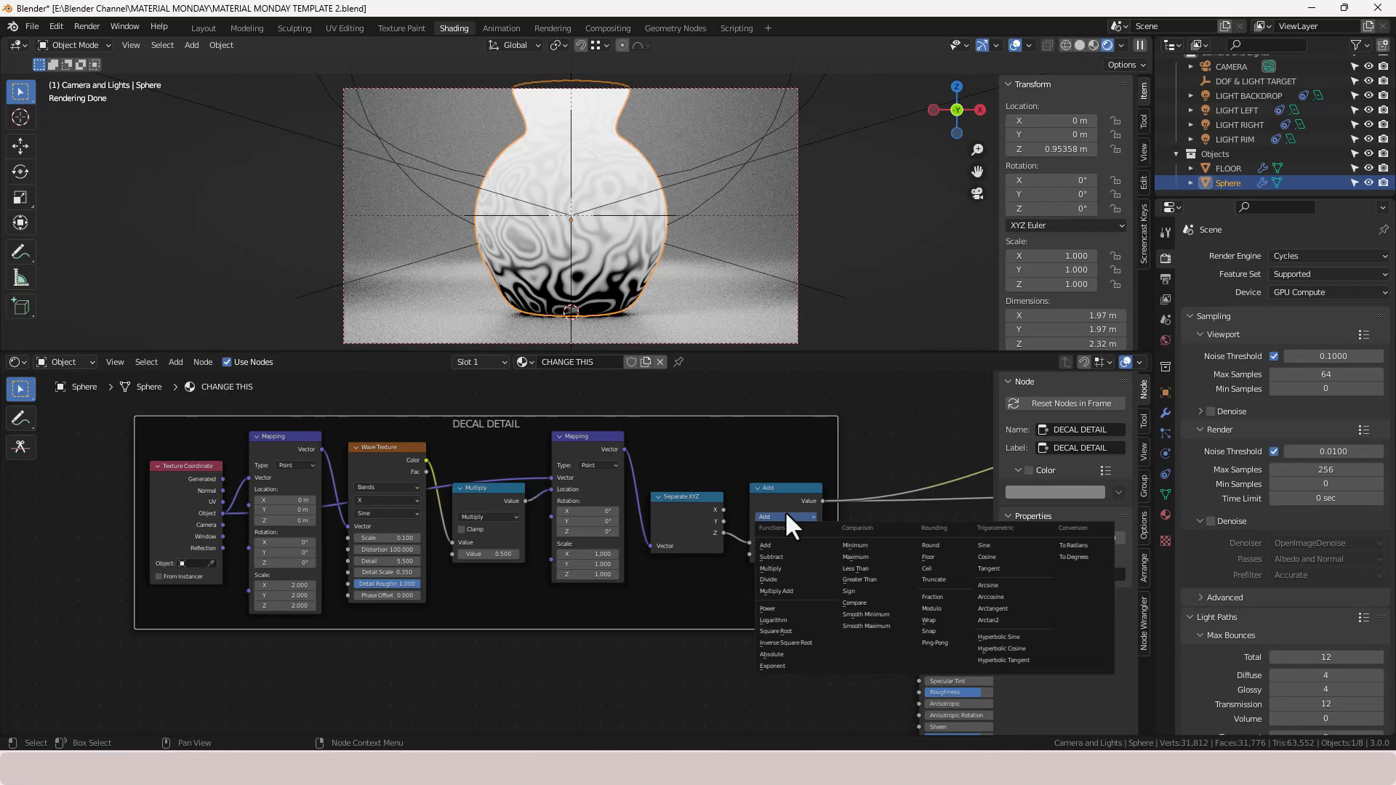
click(870, 603)
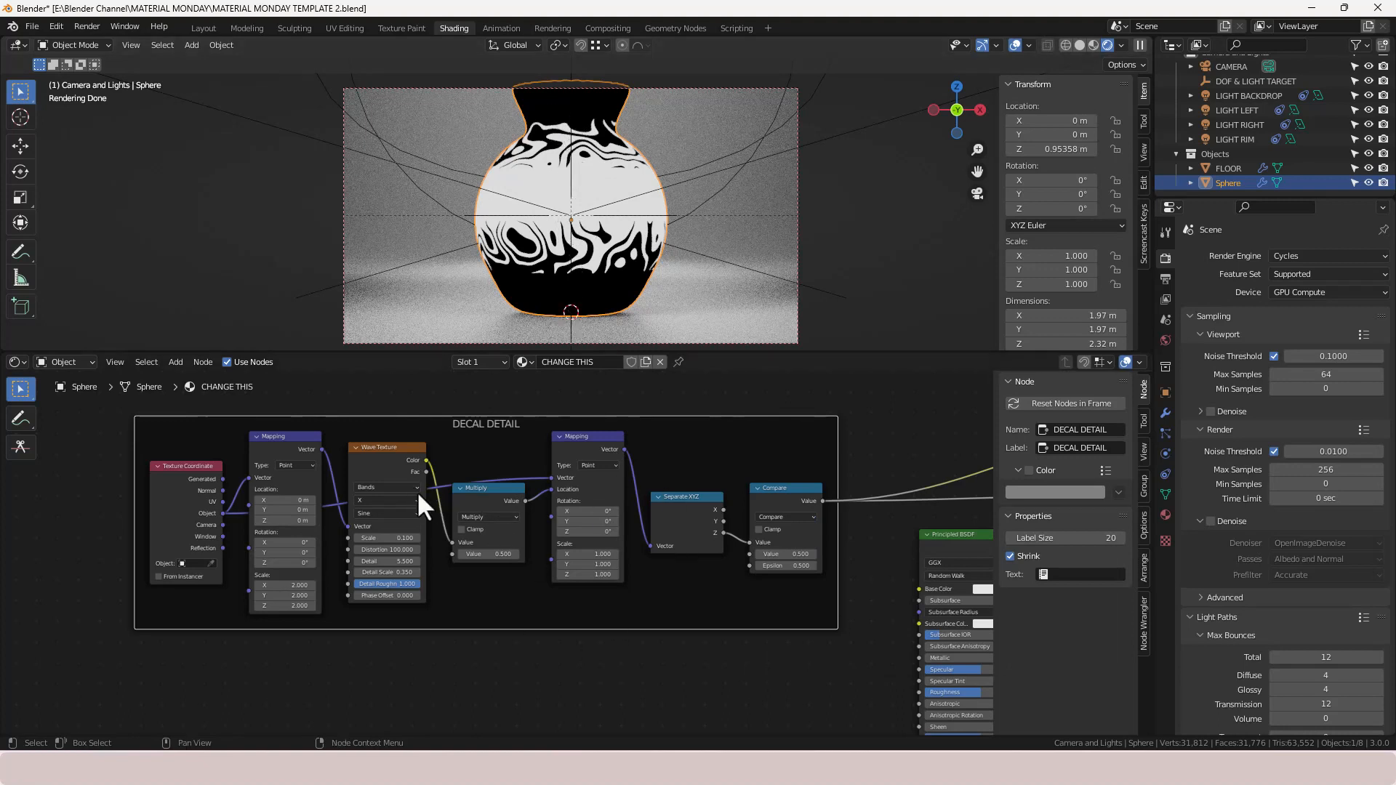
- Preview the outputs of the Wave Texture, Multiply, second Mapping, Separate XYZ and Compare nodes in turn
ctrl+shift+click(395, 468)
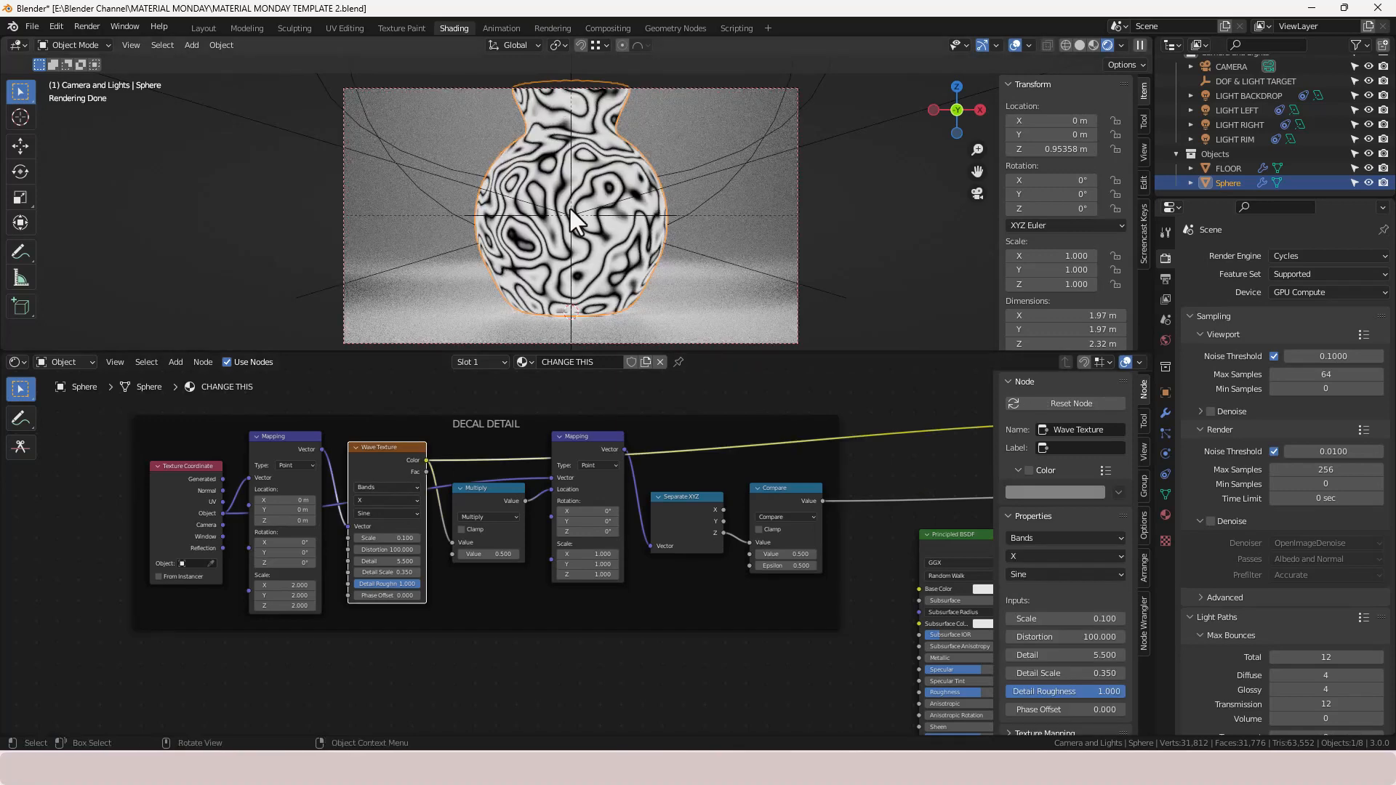
ctrl+shift+click(487, 497)
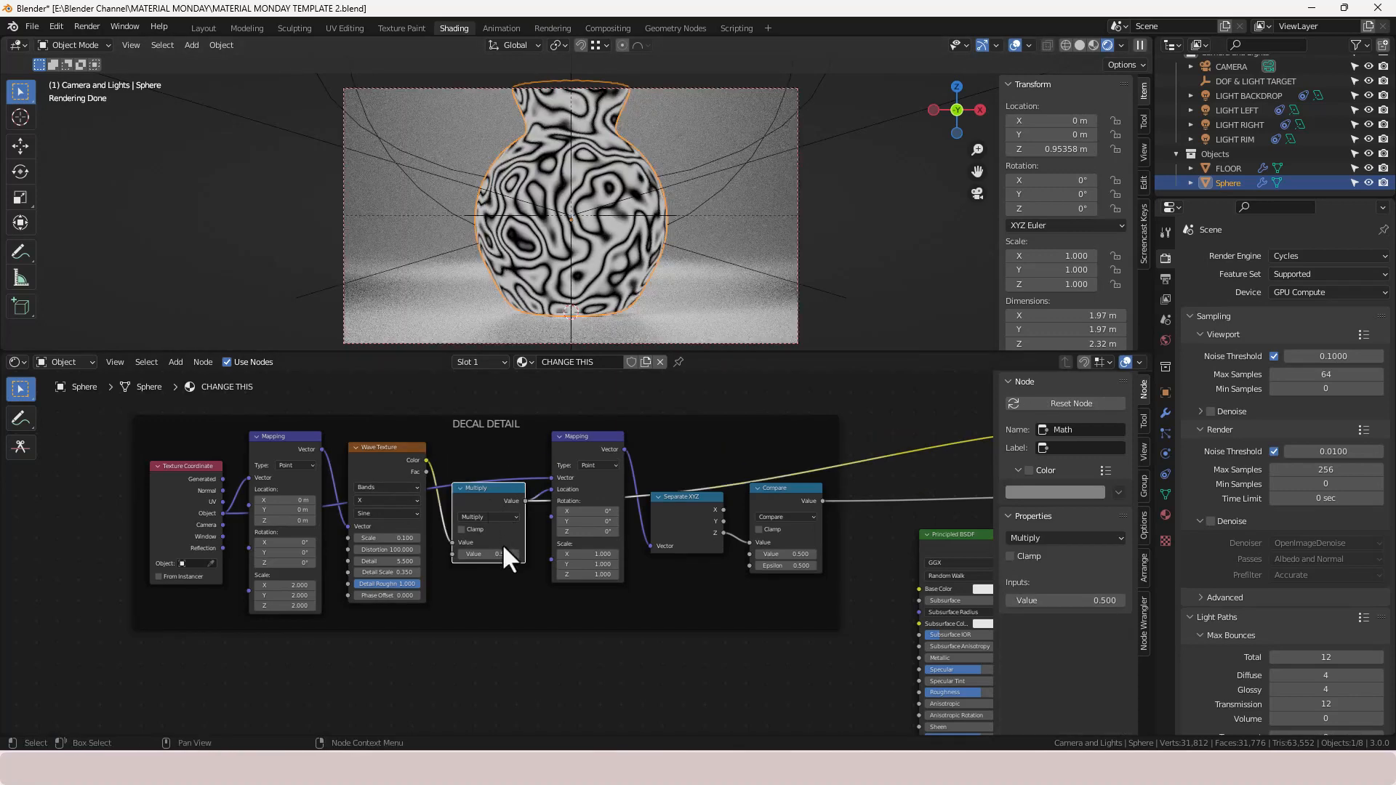
mouse_move(504, 552)
mouse_down()
mouse_move(429, 553)
mouse_move(503, 554)
mouse_up()
key(ctrl+z)
ctrl+shift+click(572, 448)
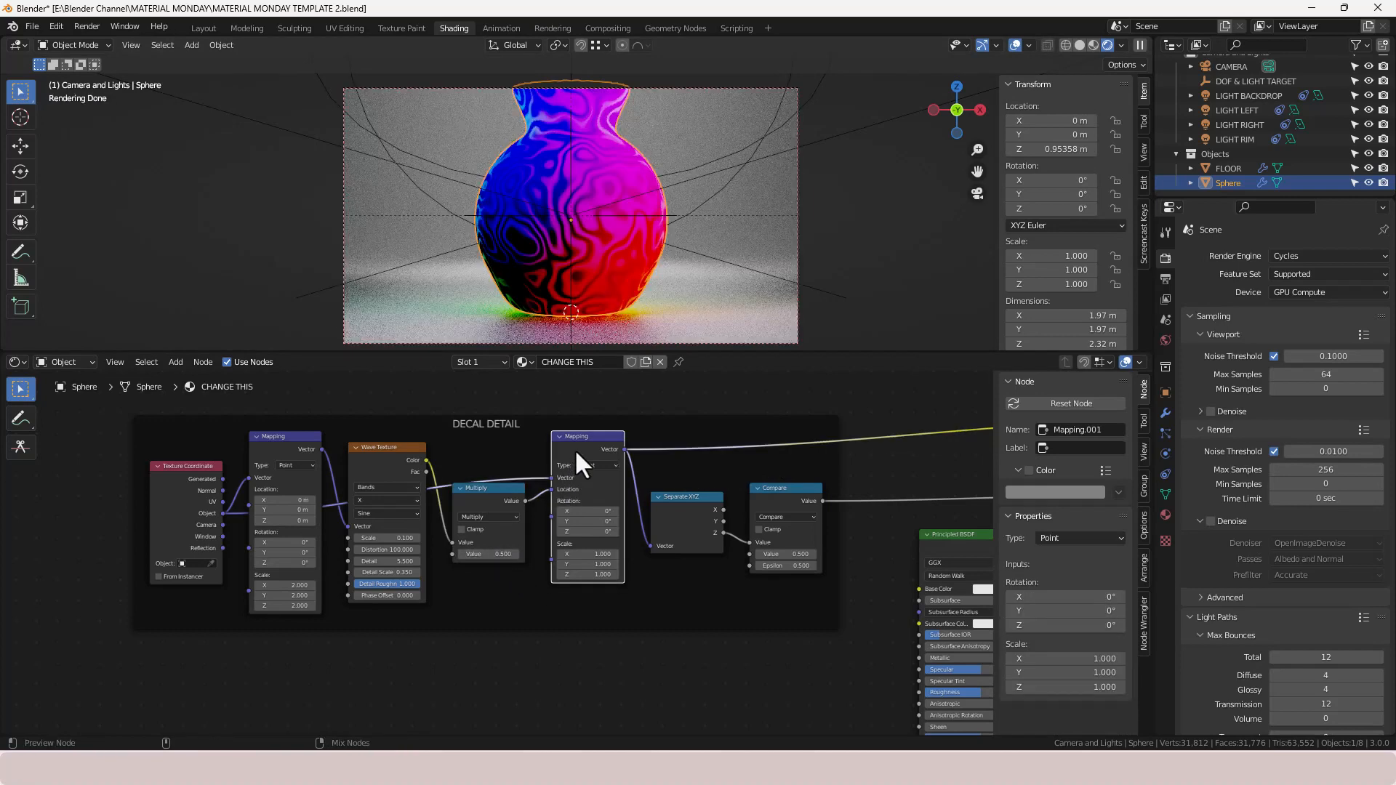
ctrl+shift+click(667, 516)
ctrl+shift+click(691, 533)
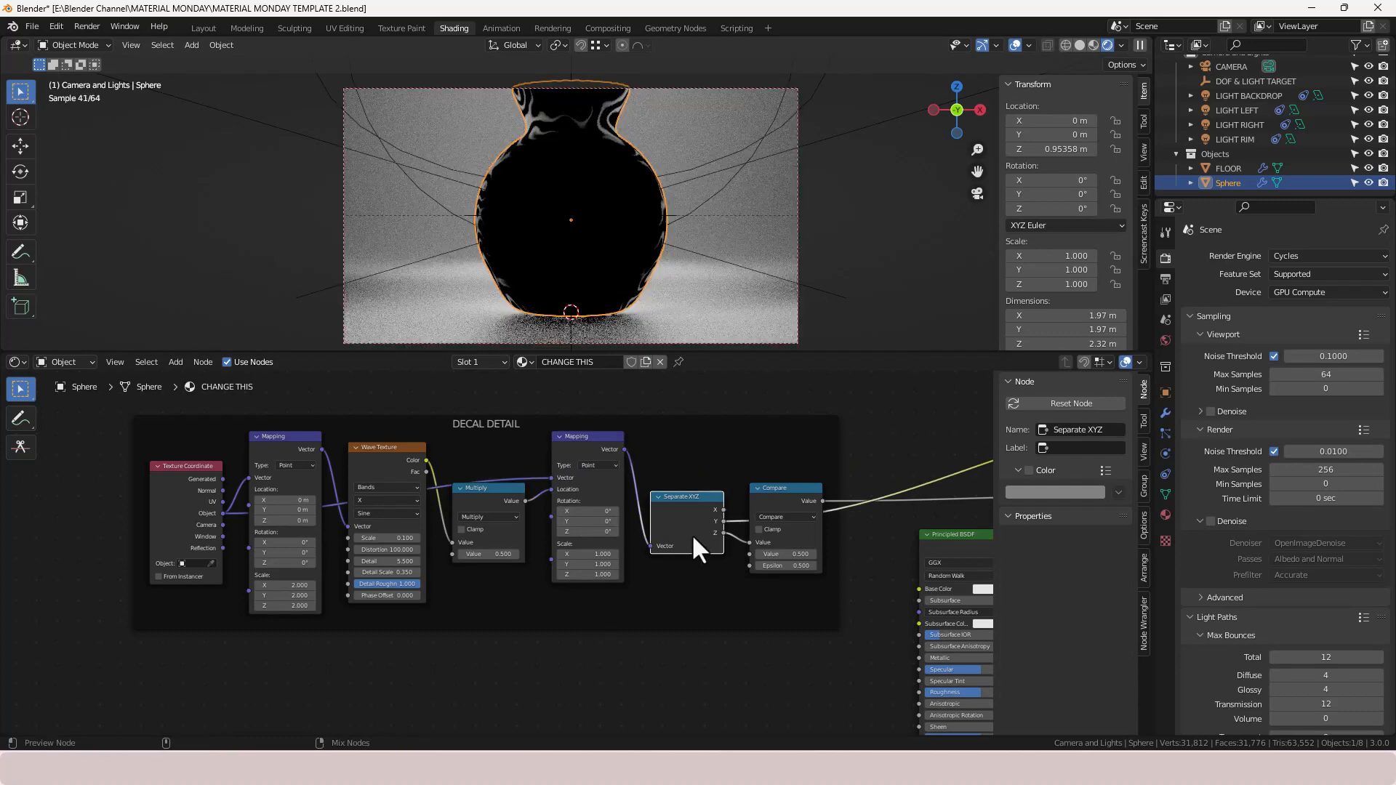
ctrl+shift+click(691, 533)
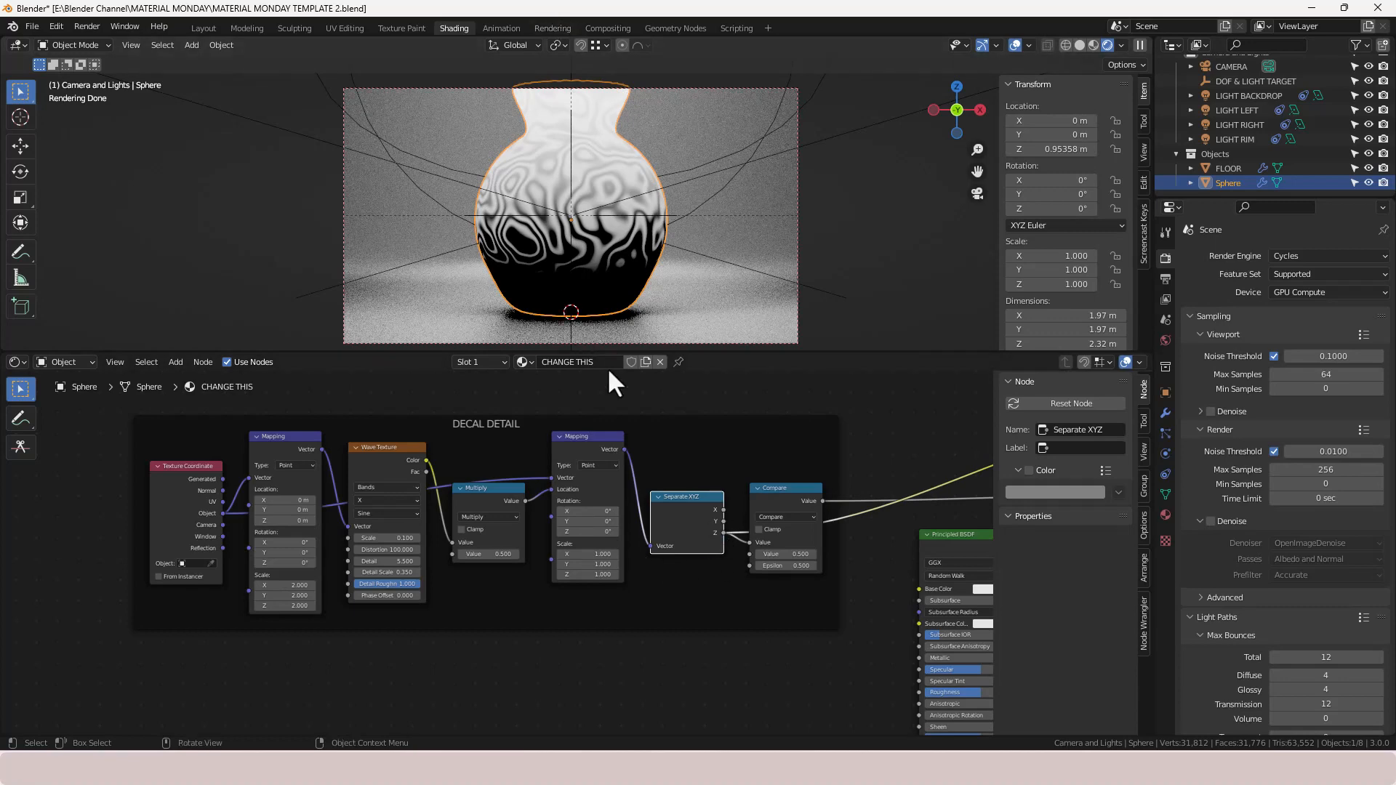
ctrl+shift+click(696, 519)
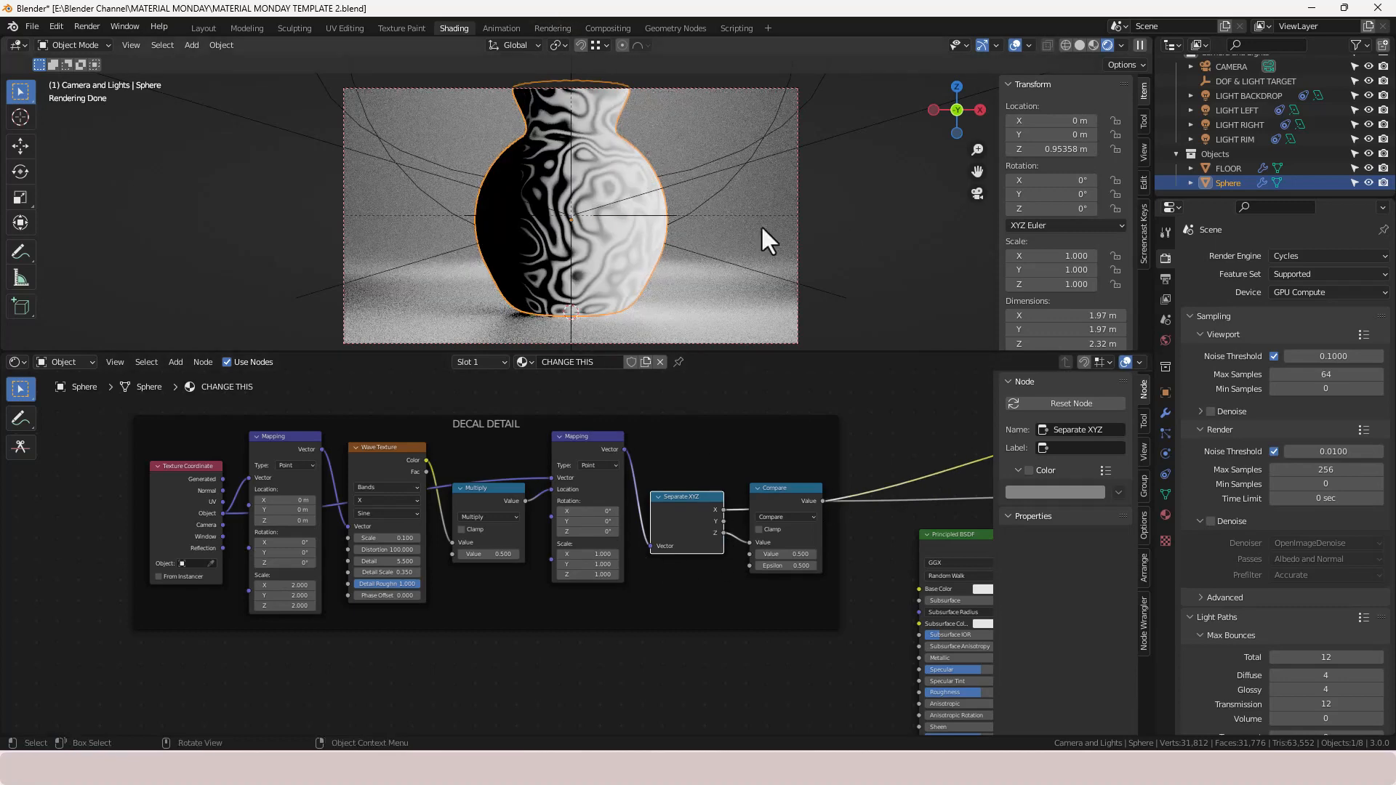
ctrl+shift+click(693, 513)
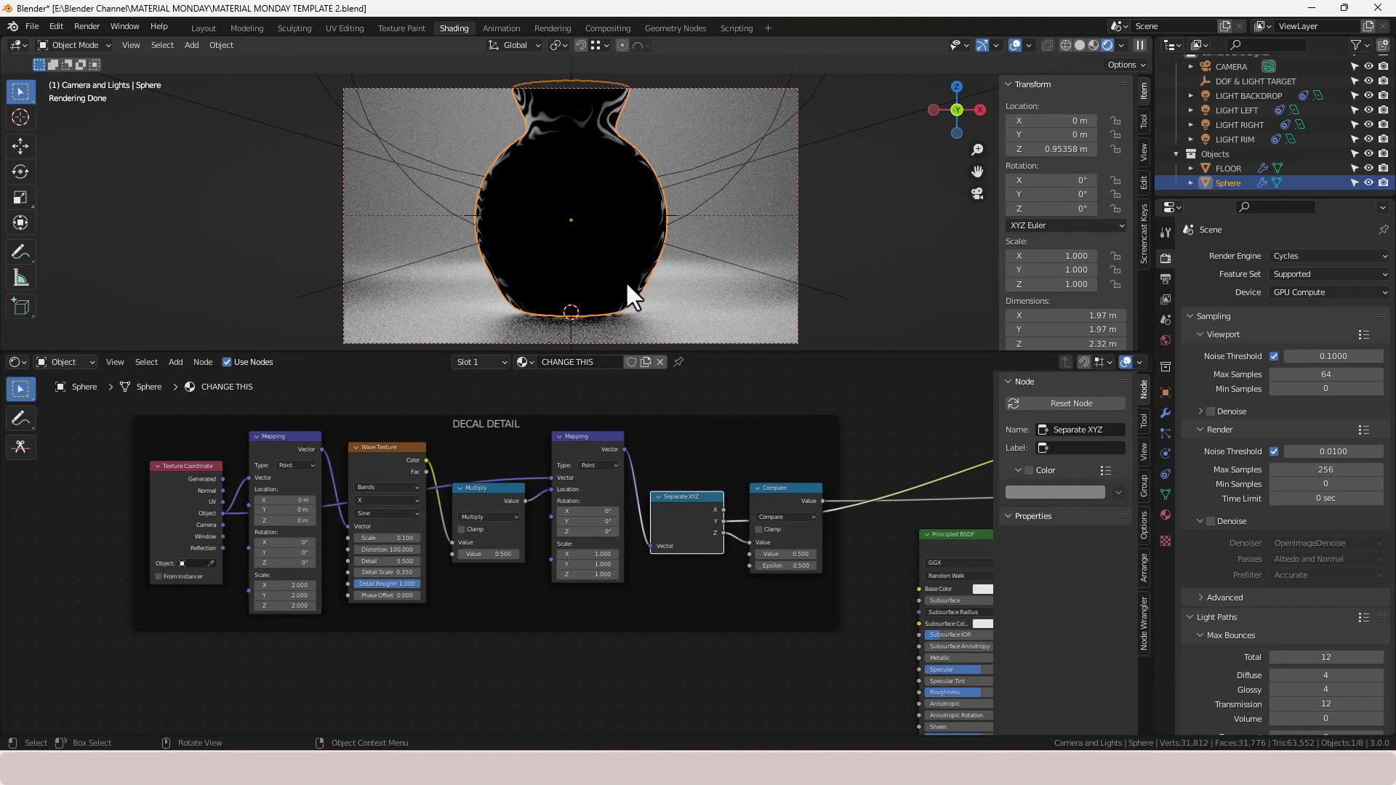
ctrl+shift+click(695, 508)
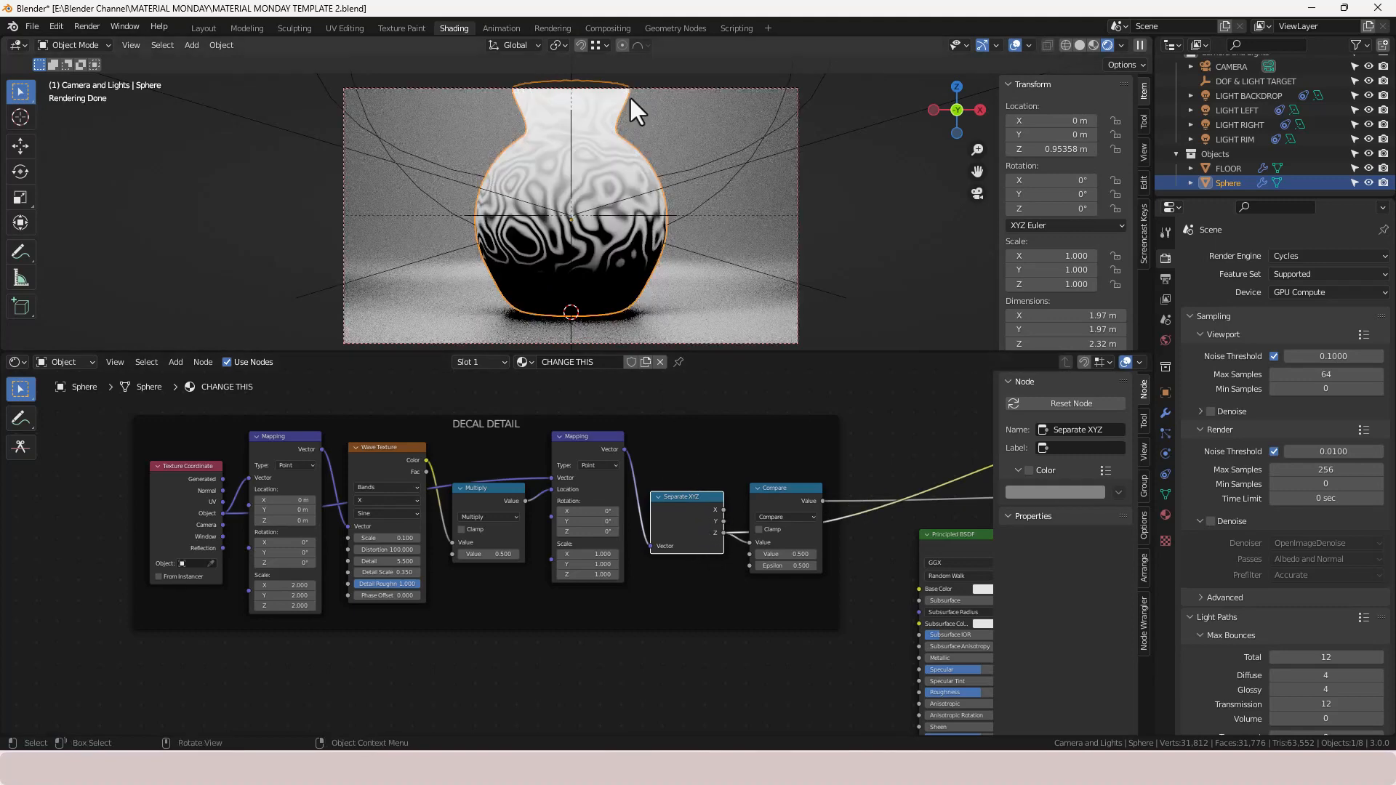
ctrl+shift+click(774, 495)
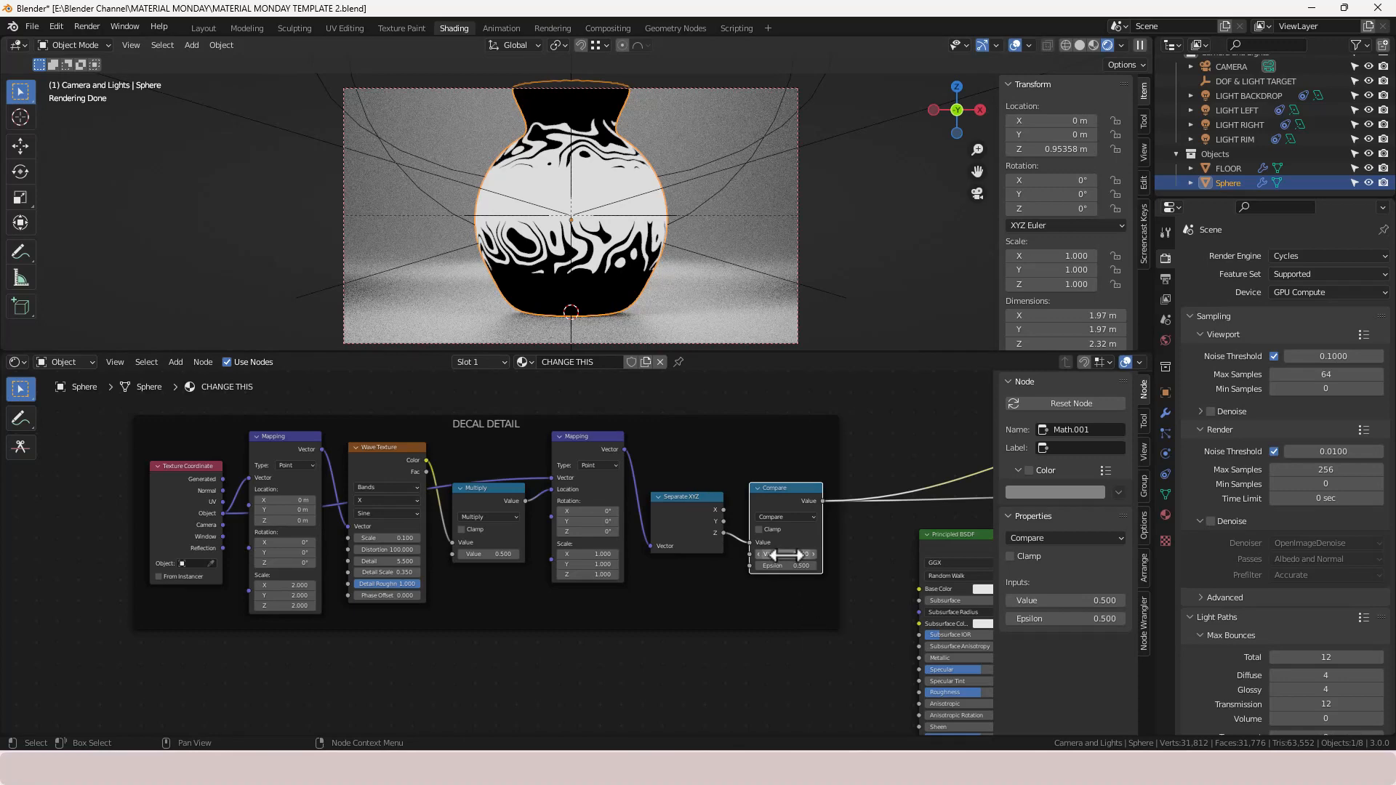
- Set the Compare node's Value to 0.45 and Epsilon to 0.13
scroll(843, 582, up, 3)
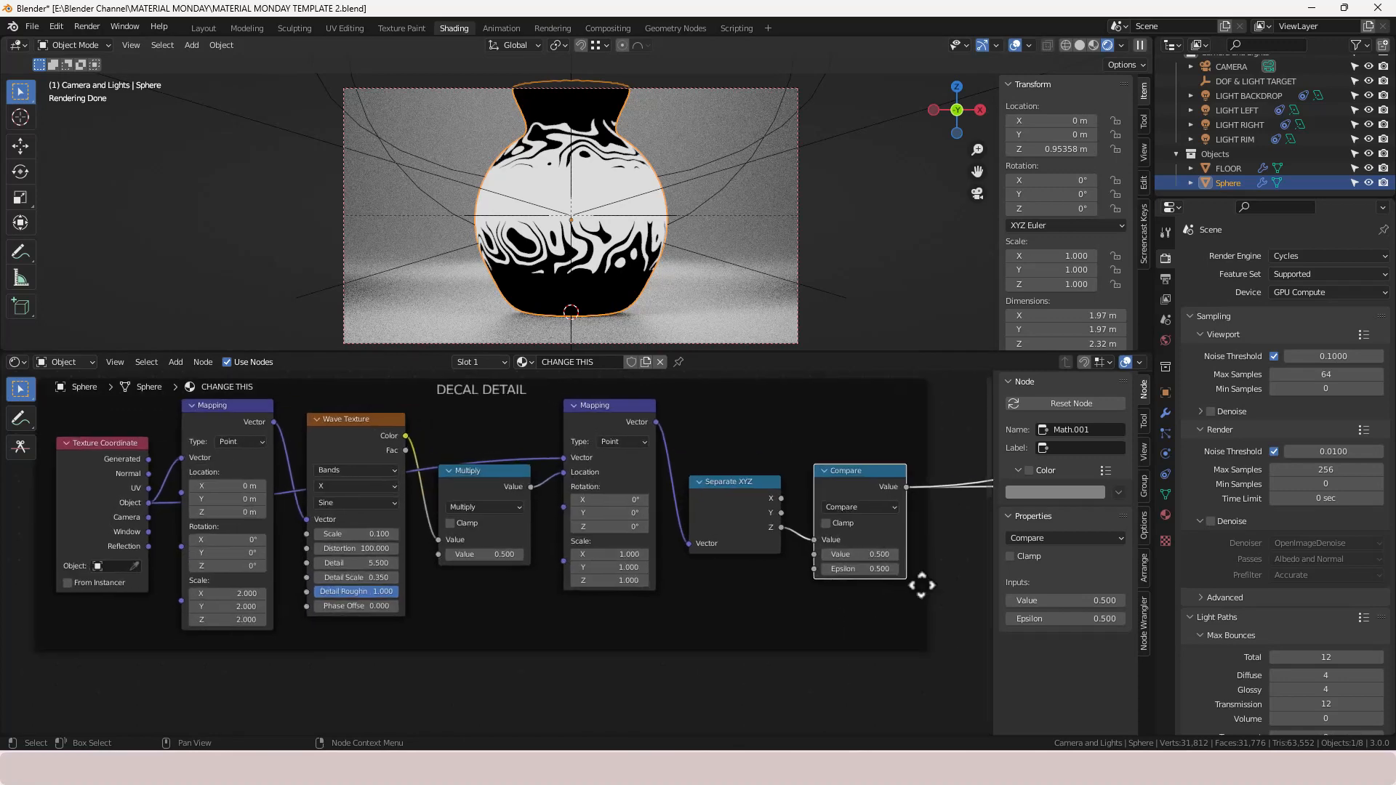
middle_drag(918, 666, 627, 590)
drag(595, 562, 320, 579)
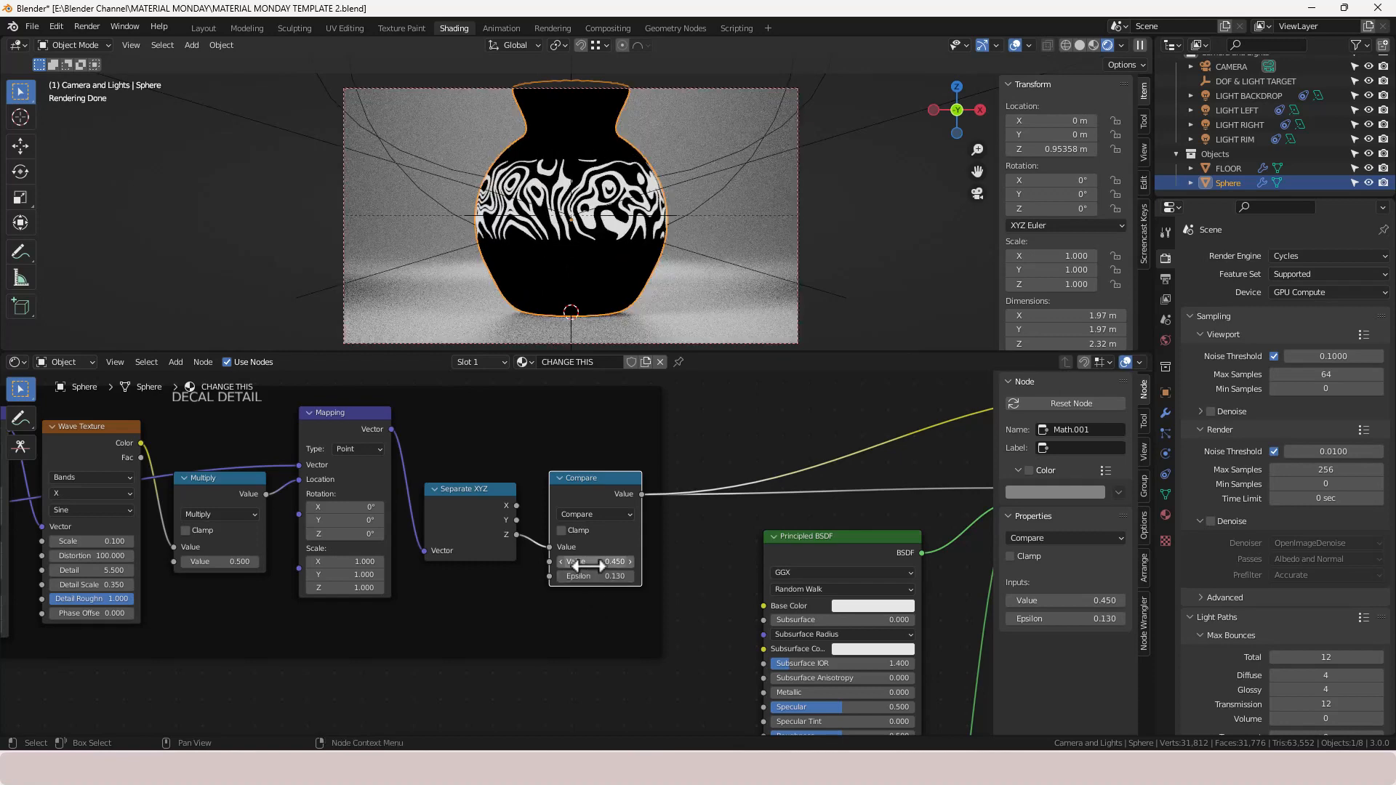
- Set the Compare node's Value to 0.24
drag(585, 561, 422, 562)
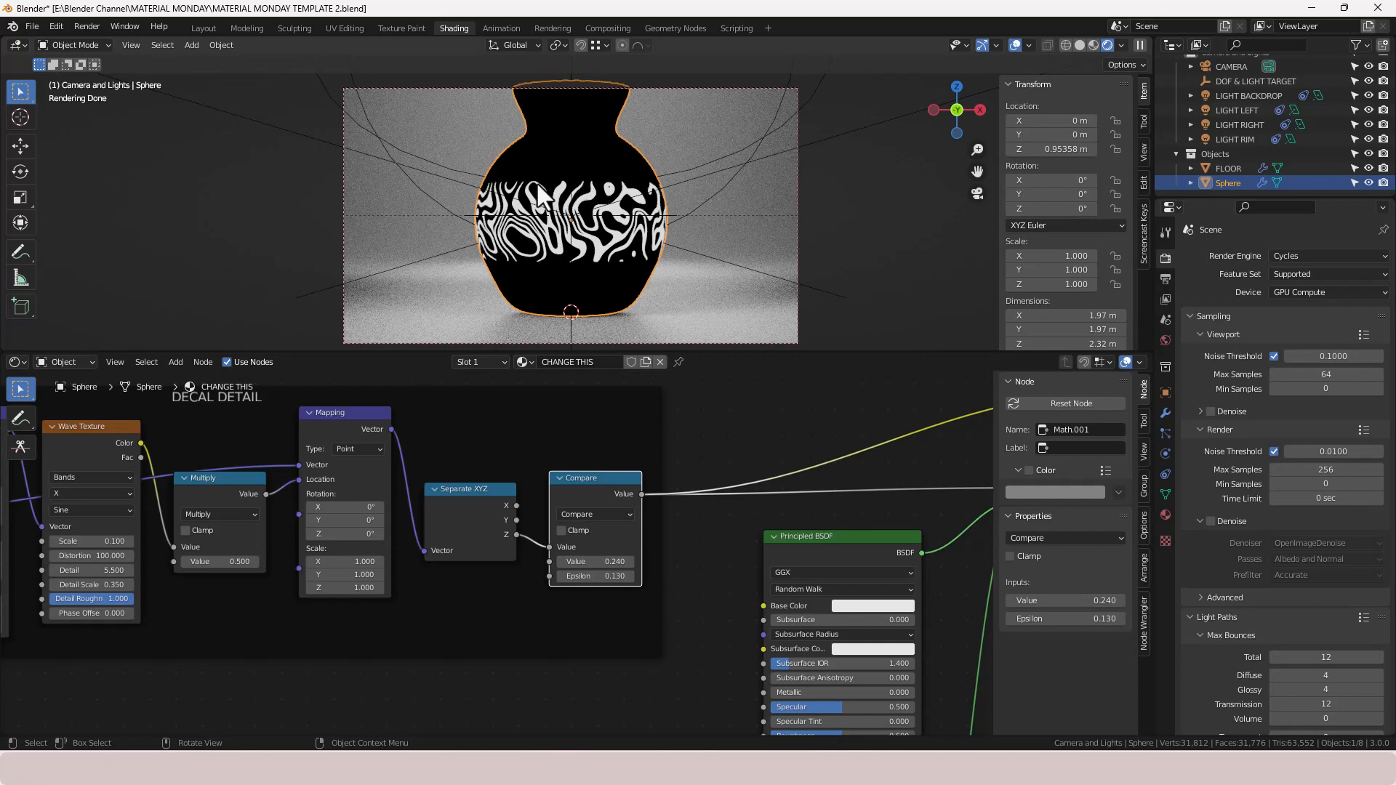
middle_drag(458, 677, 649, 669)
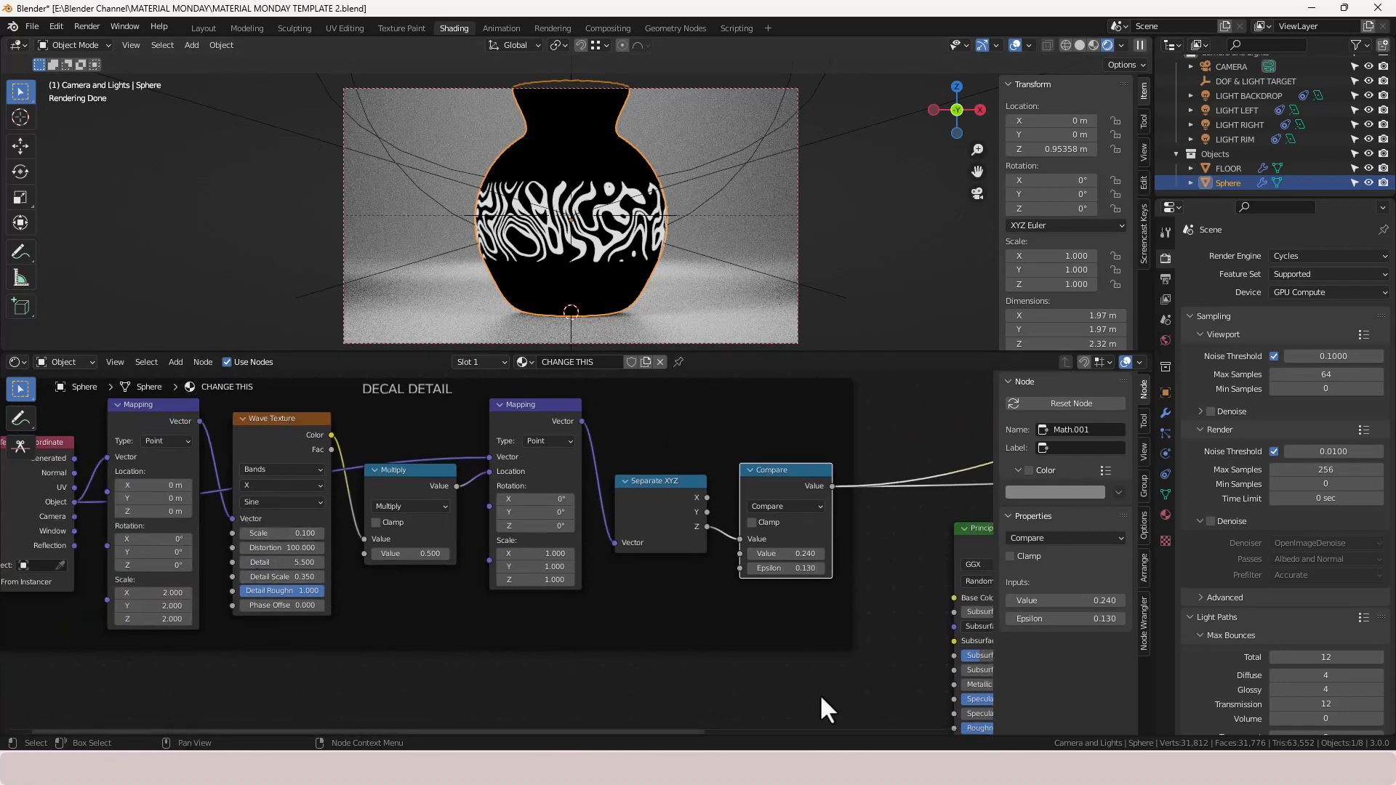
middle_drag(827, 708, 521, 639)
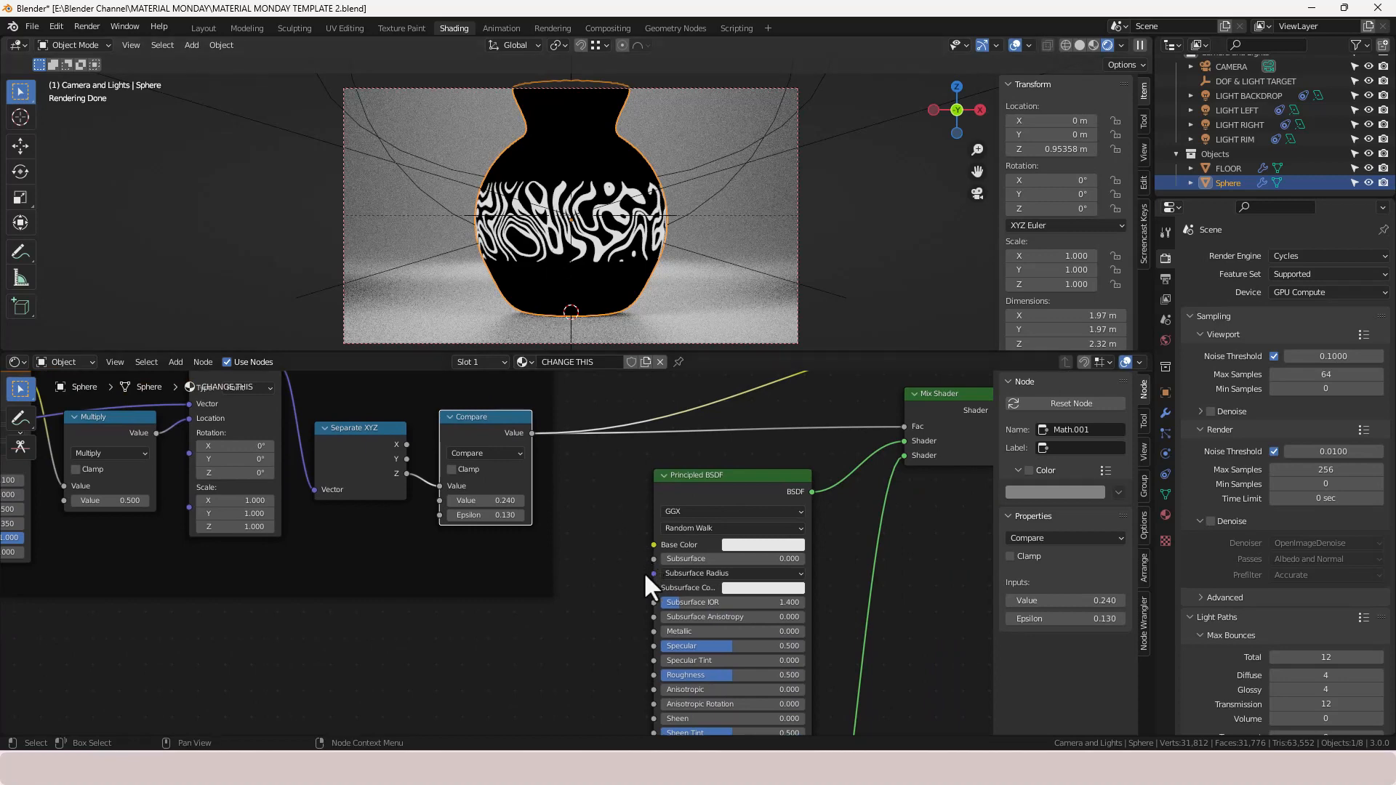
- Preview the Mix Shader and reconnect the upper Principled BSDF to the Mix Shader's second Shader input
scroll(604, 593, down, 2)
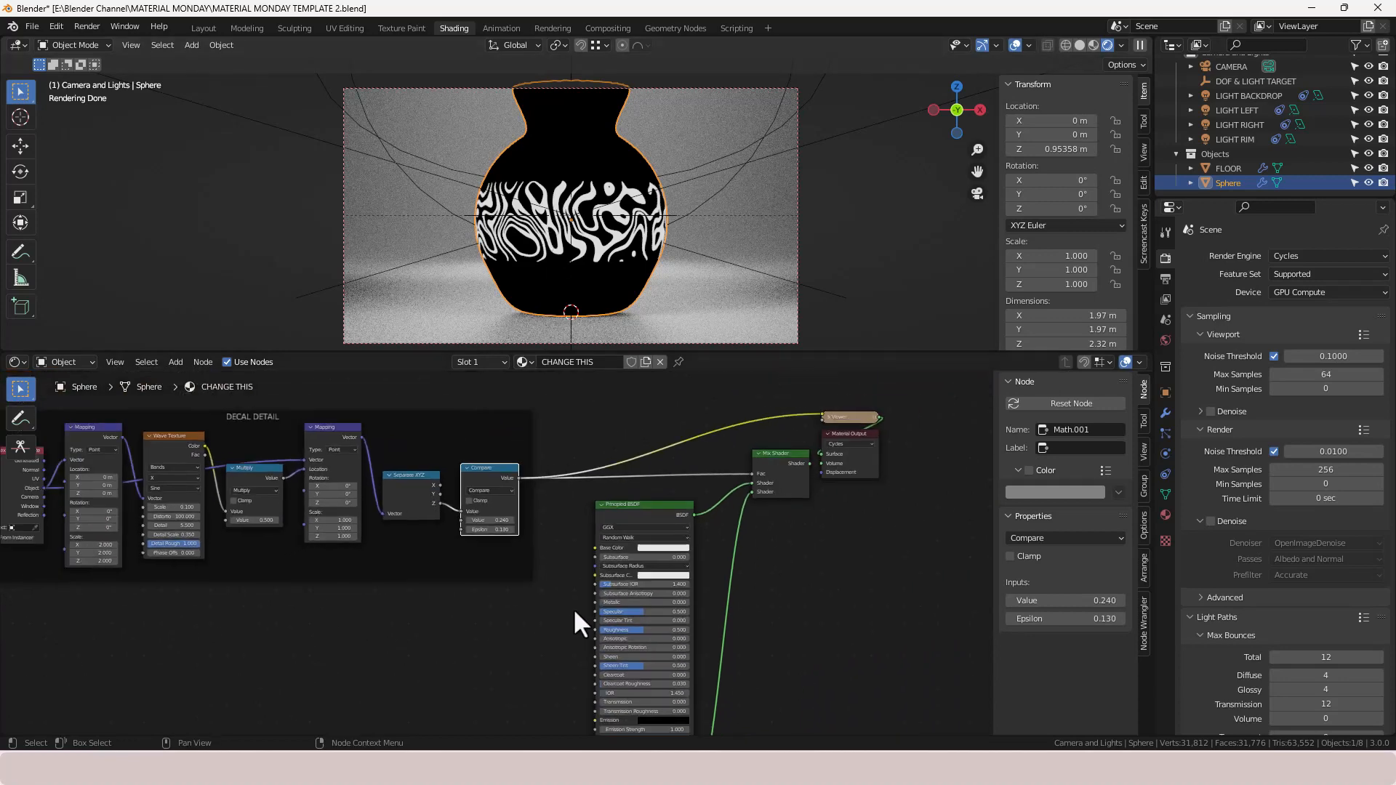
ctrl+shift+click(773, 464)
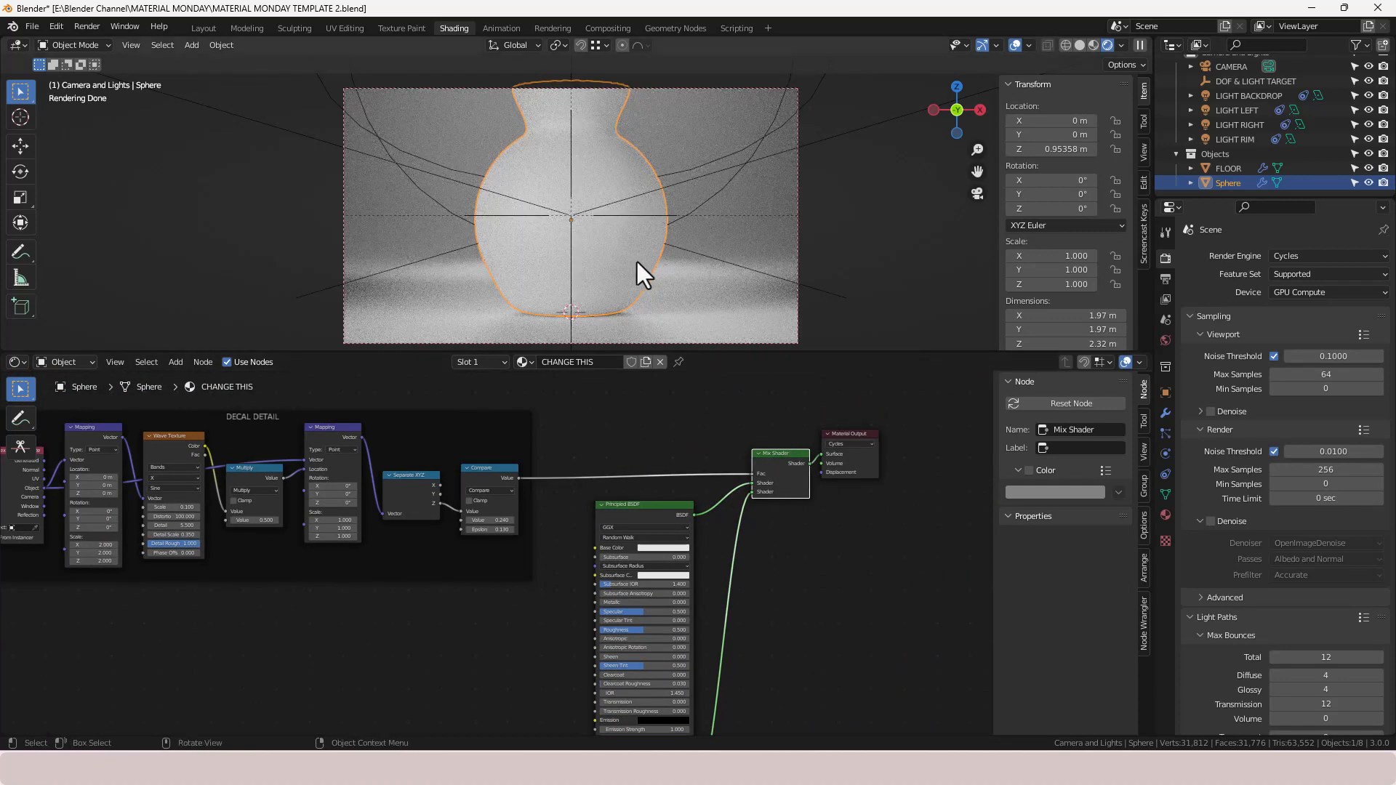
scroll(776, 644, down, 2)
middle_drag(776, 644, 738, 506)
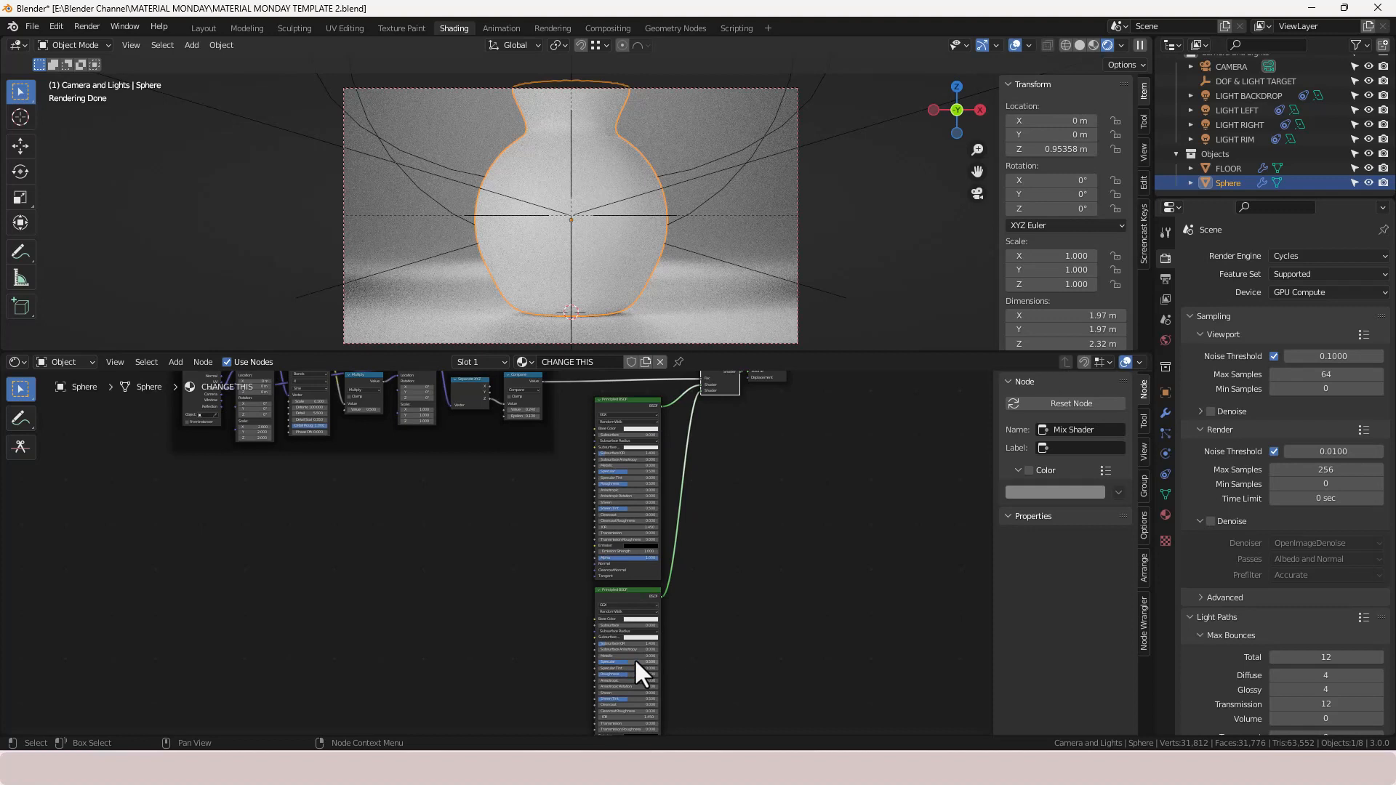
scroll(788, 461, up, 3)
middle_drag(787, 460, 624, 533)
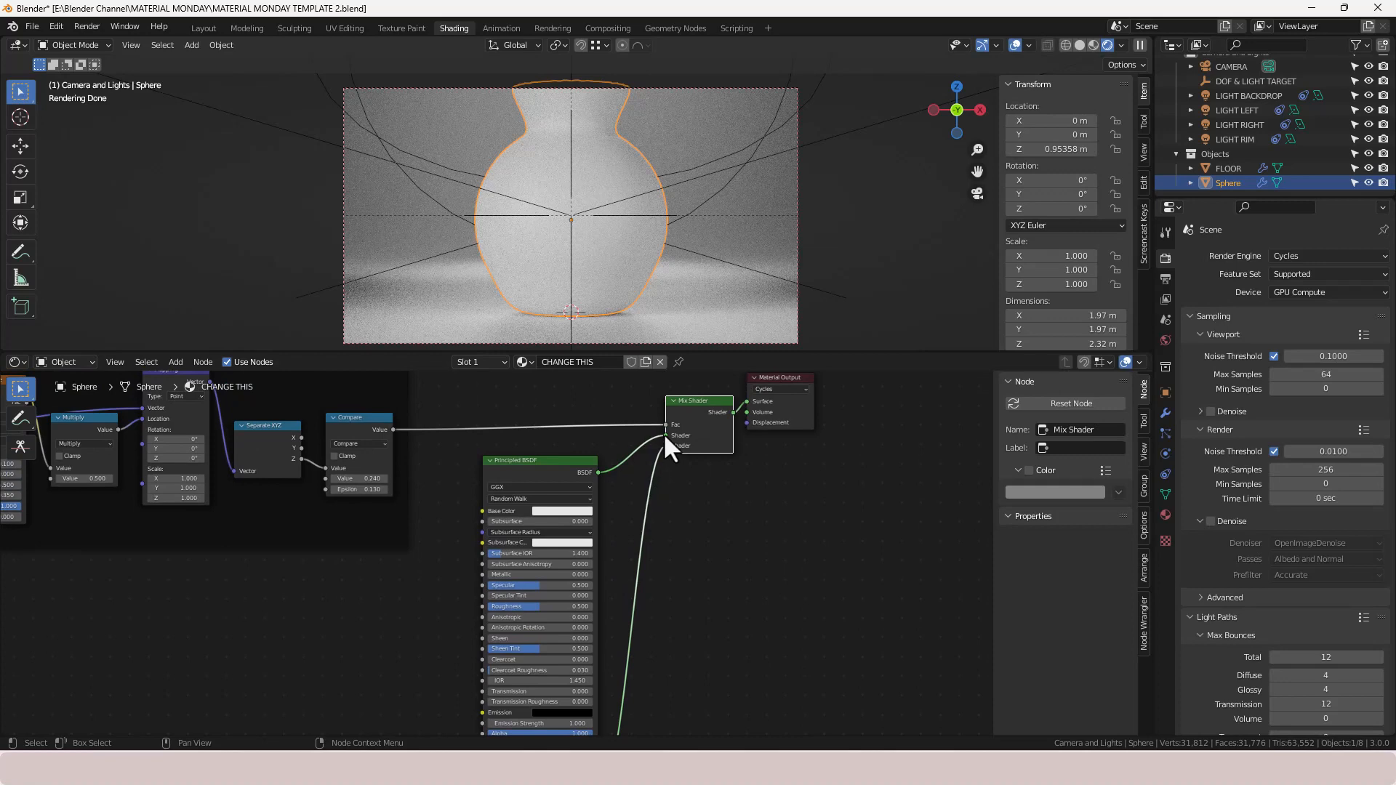
drag(662, 435, 663, 446)
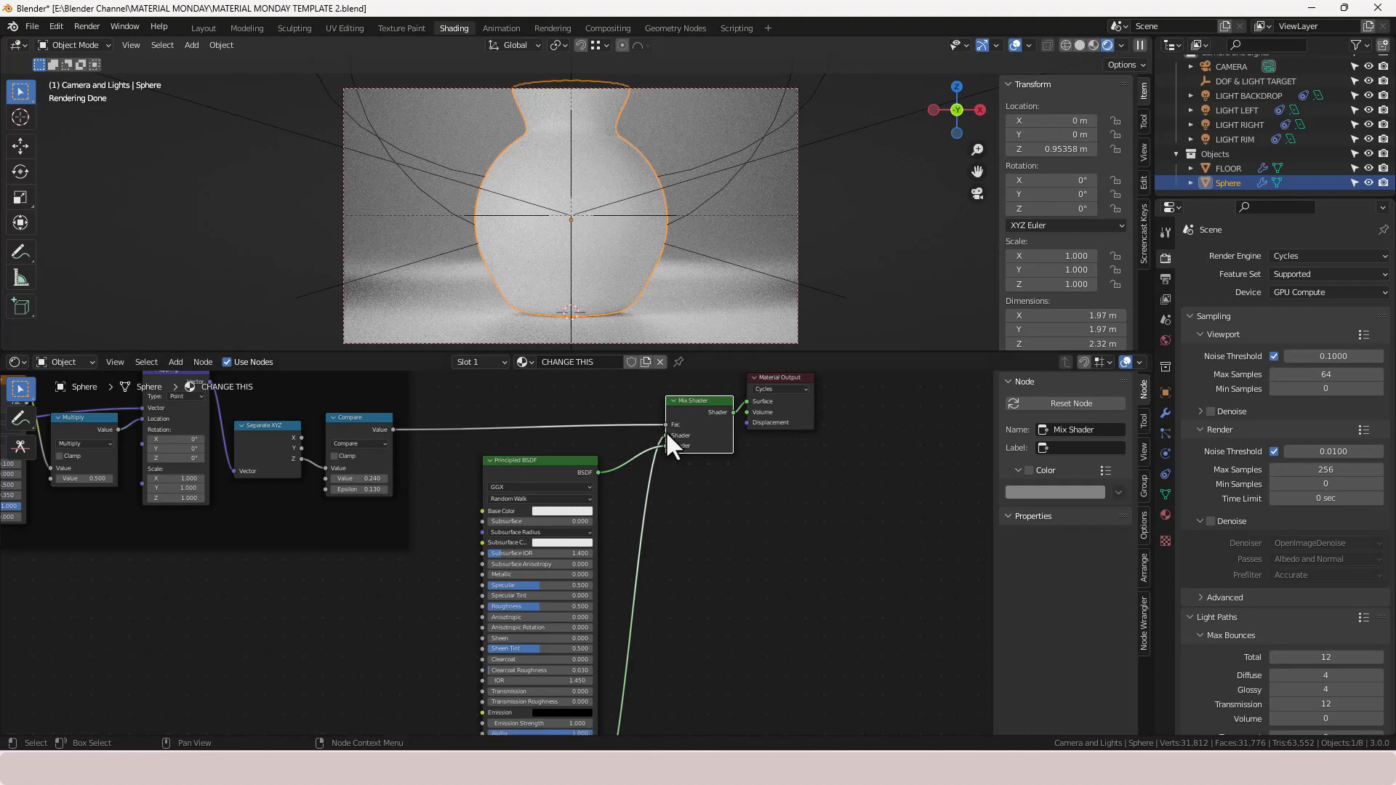
- Set the upper Principled BSDF's Base Color to yellow and its Metallic to 0.8
scroll(550, 532, up, 2)
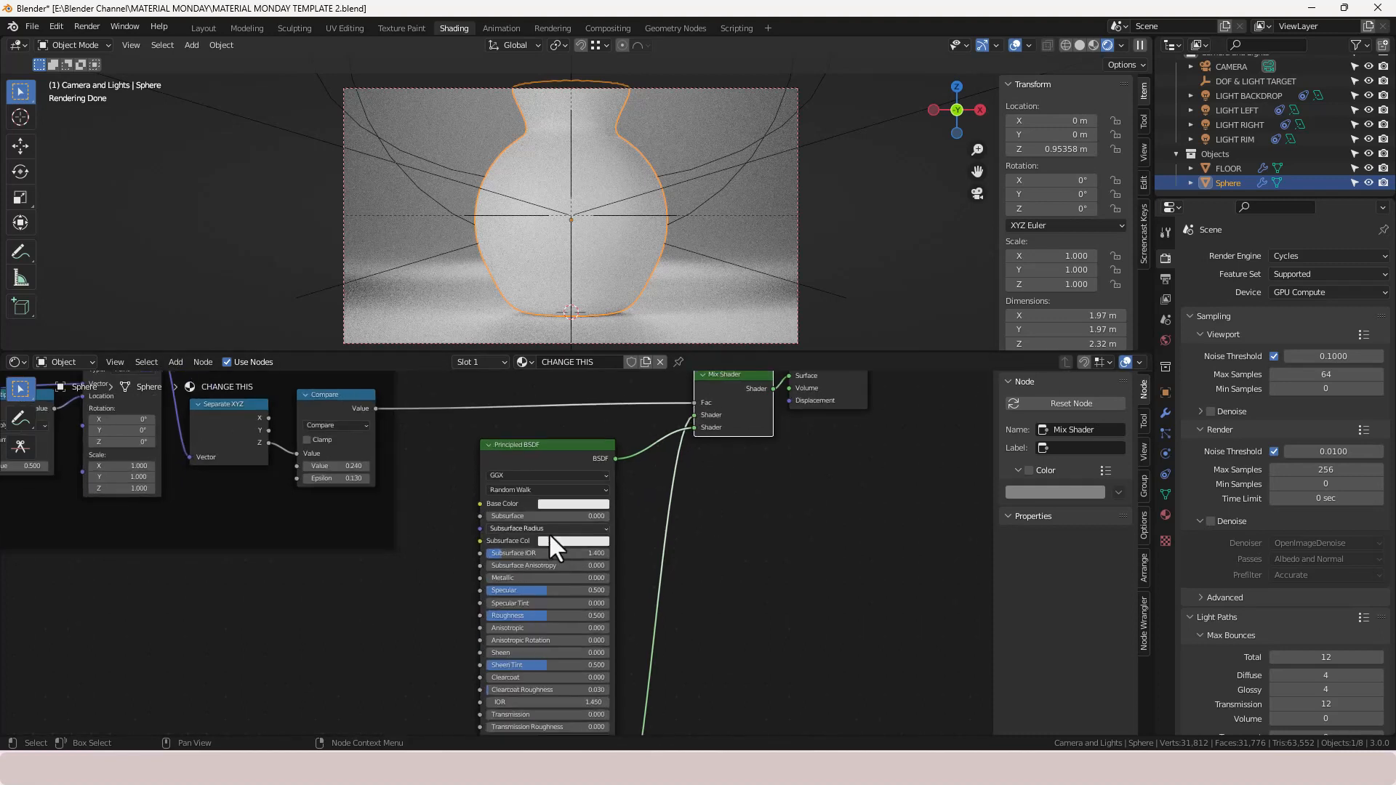
middle_drag(634, 522, 698, 469)
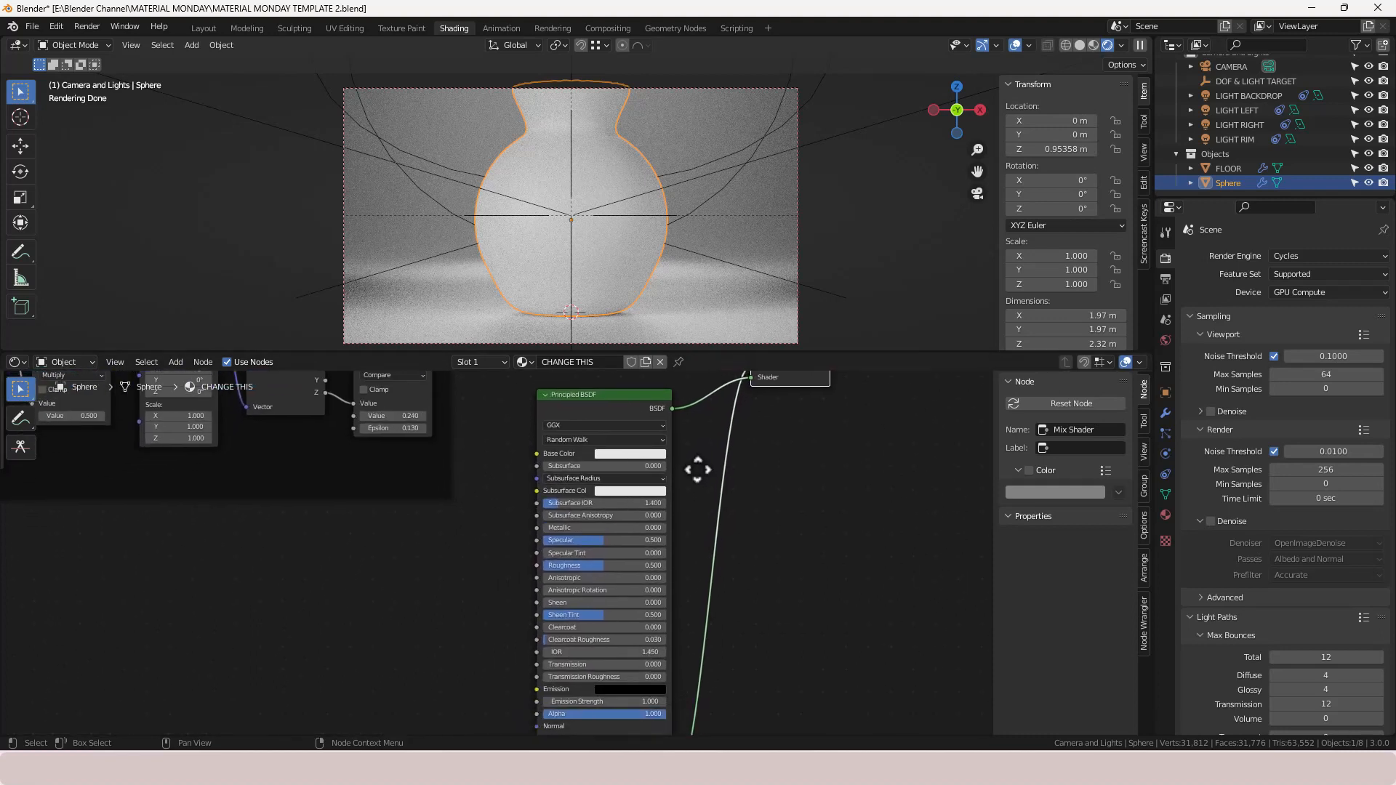
click(625, 454)
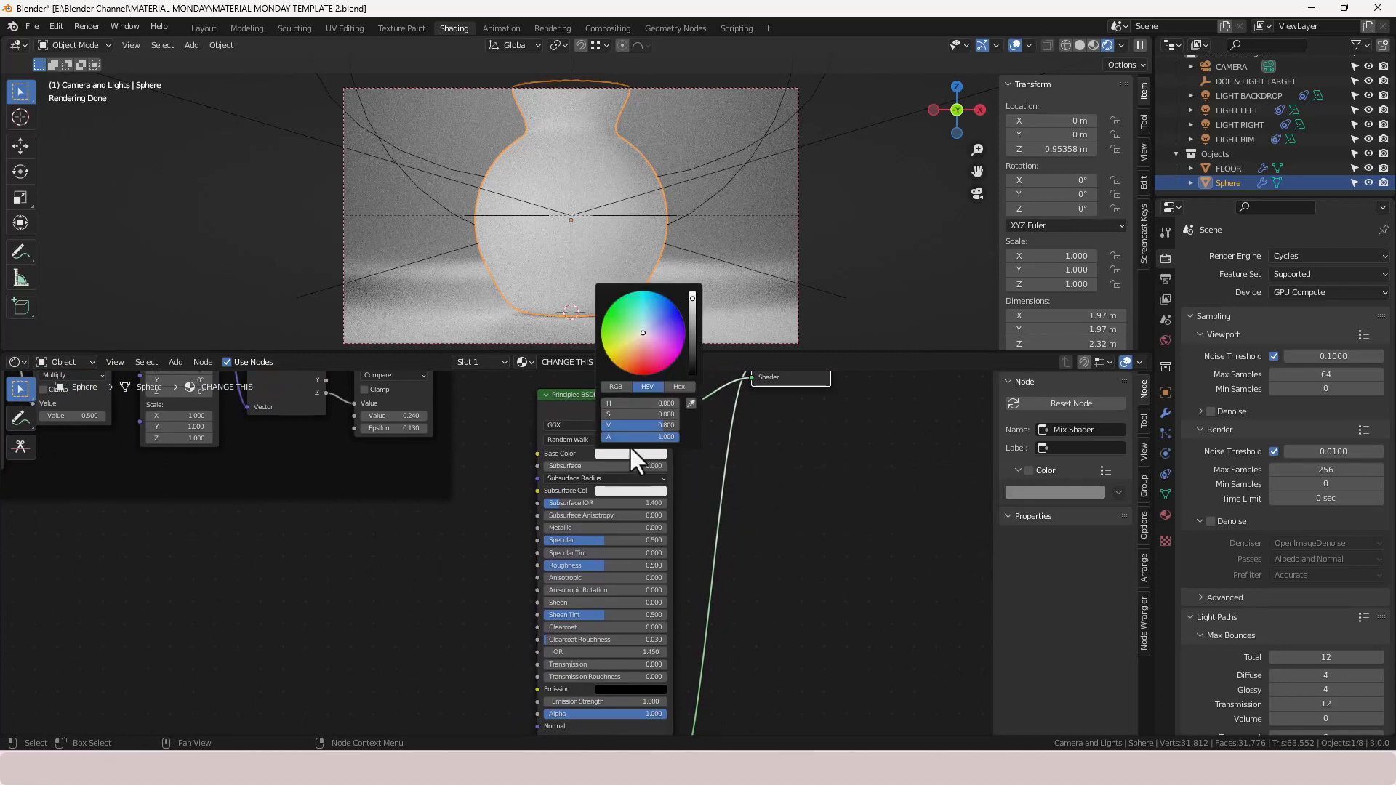
click(616, 358)
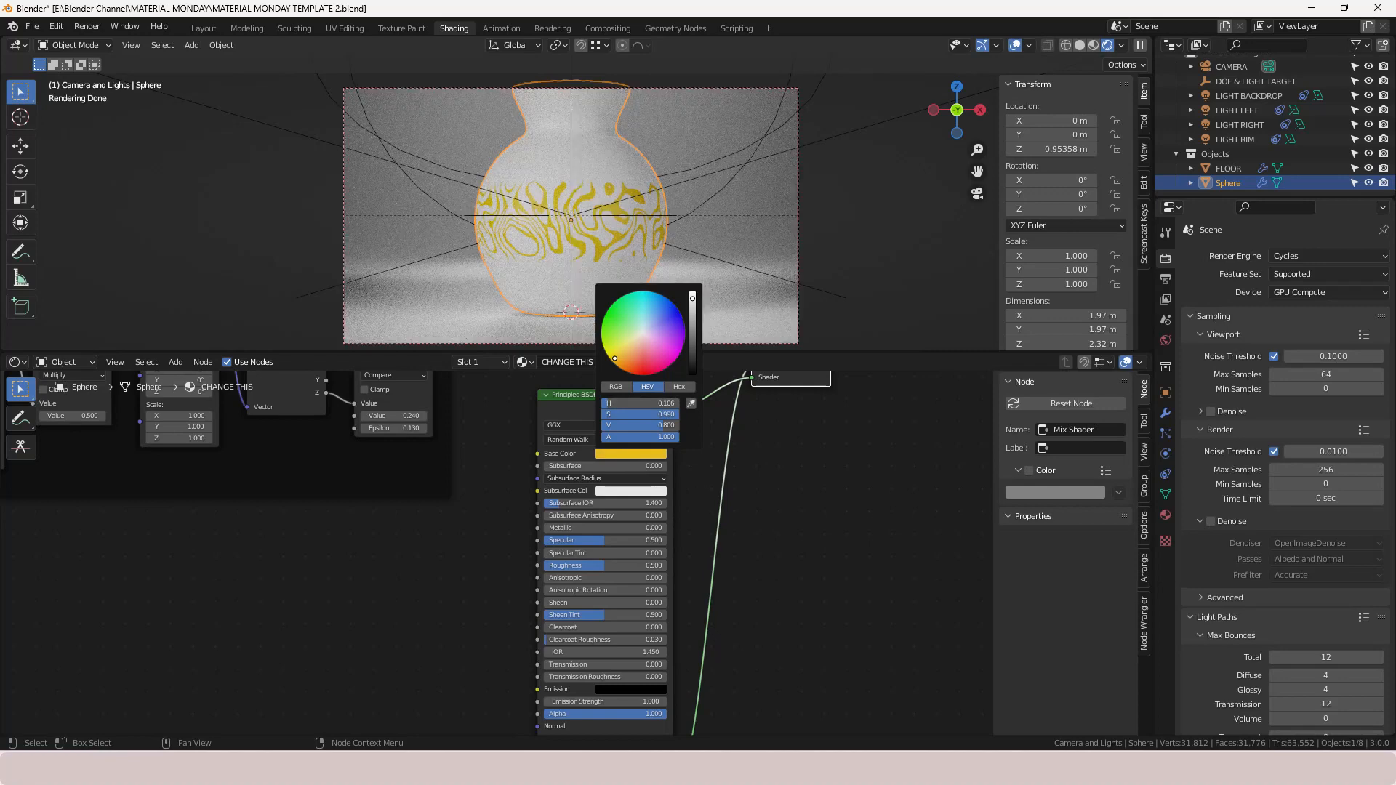
click(561, 527)
key(BackSpace)
text(.8)
key(Return)
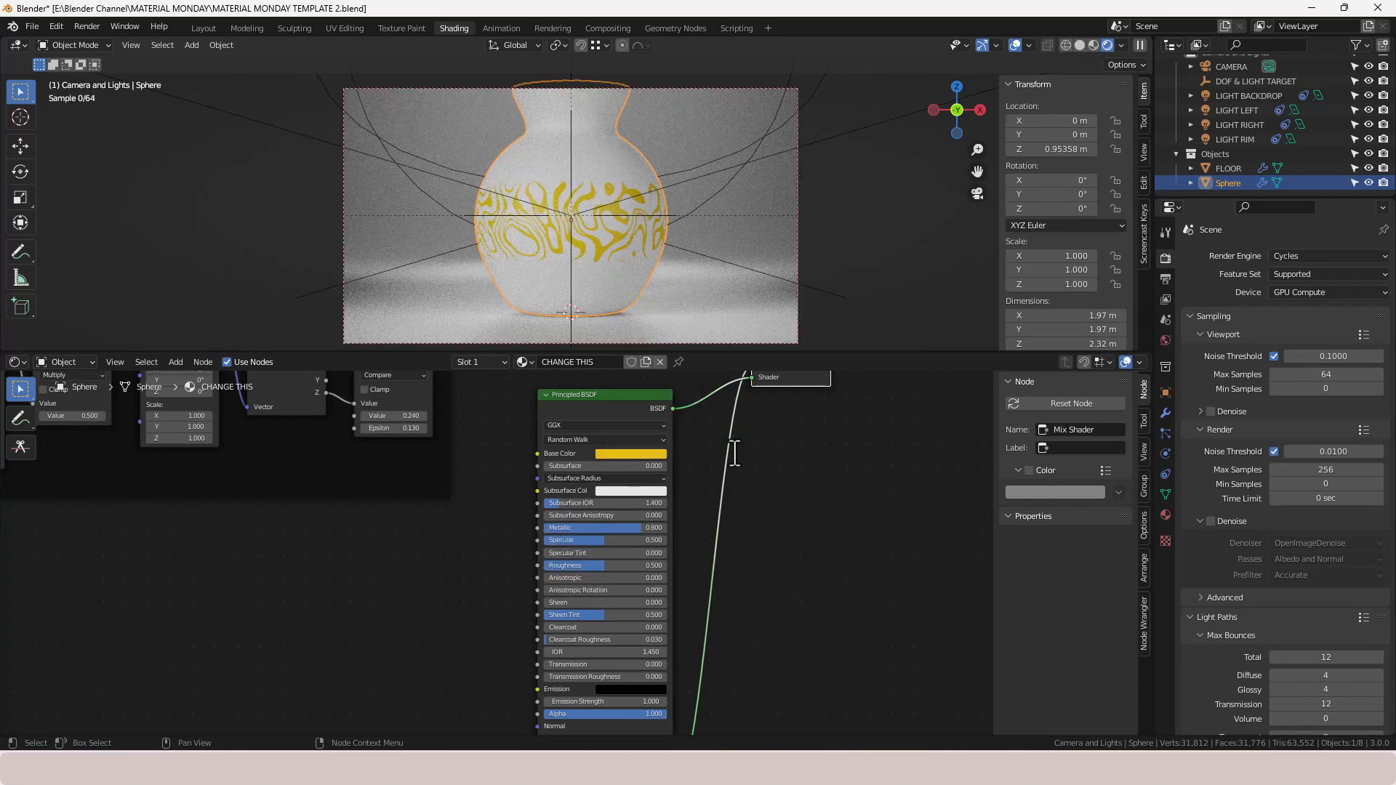
- Brighten the upper Principled BSDF's yellow base color and set its Roughness to 0.1
click(625, 452)
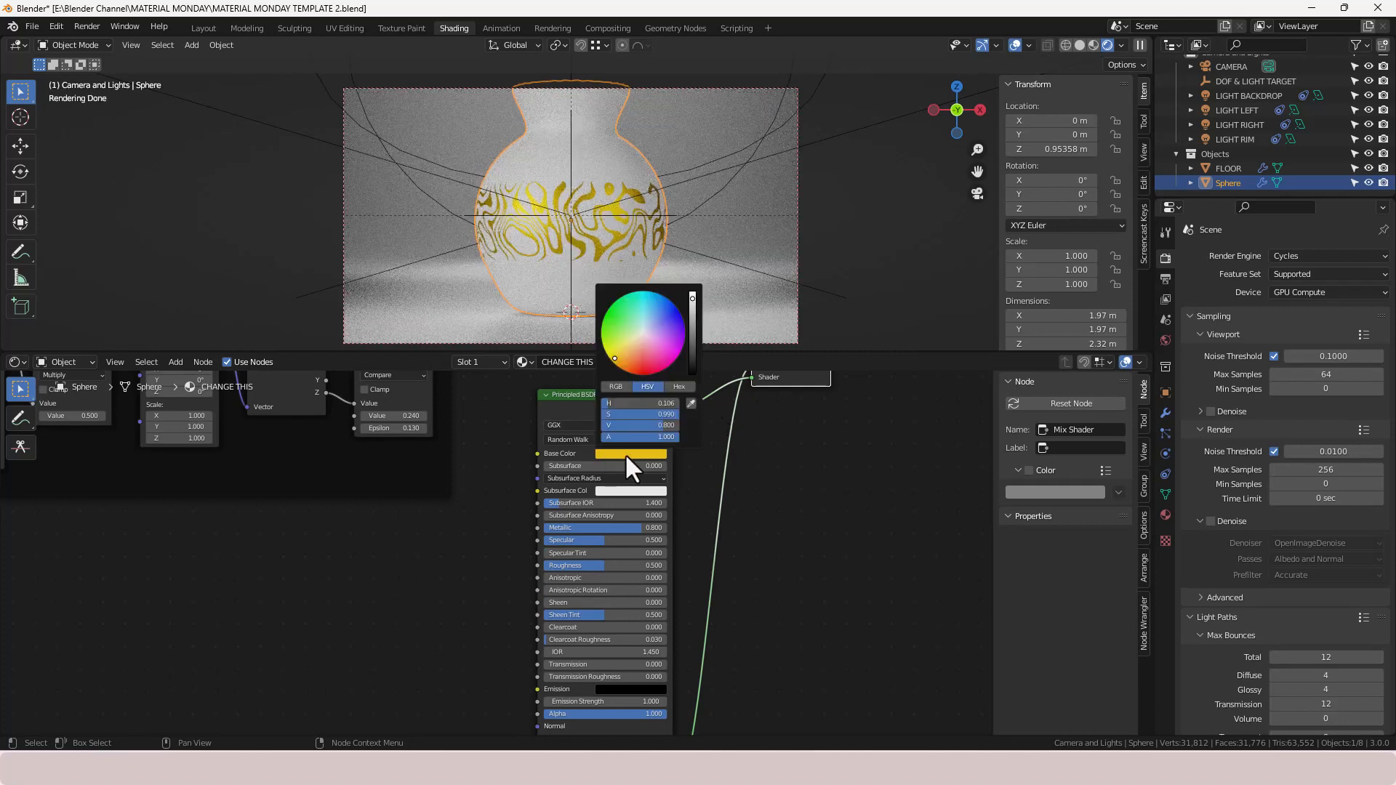
click(618, 354)
click(616, 354)
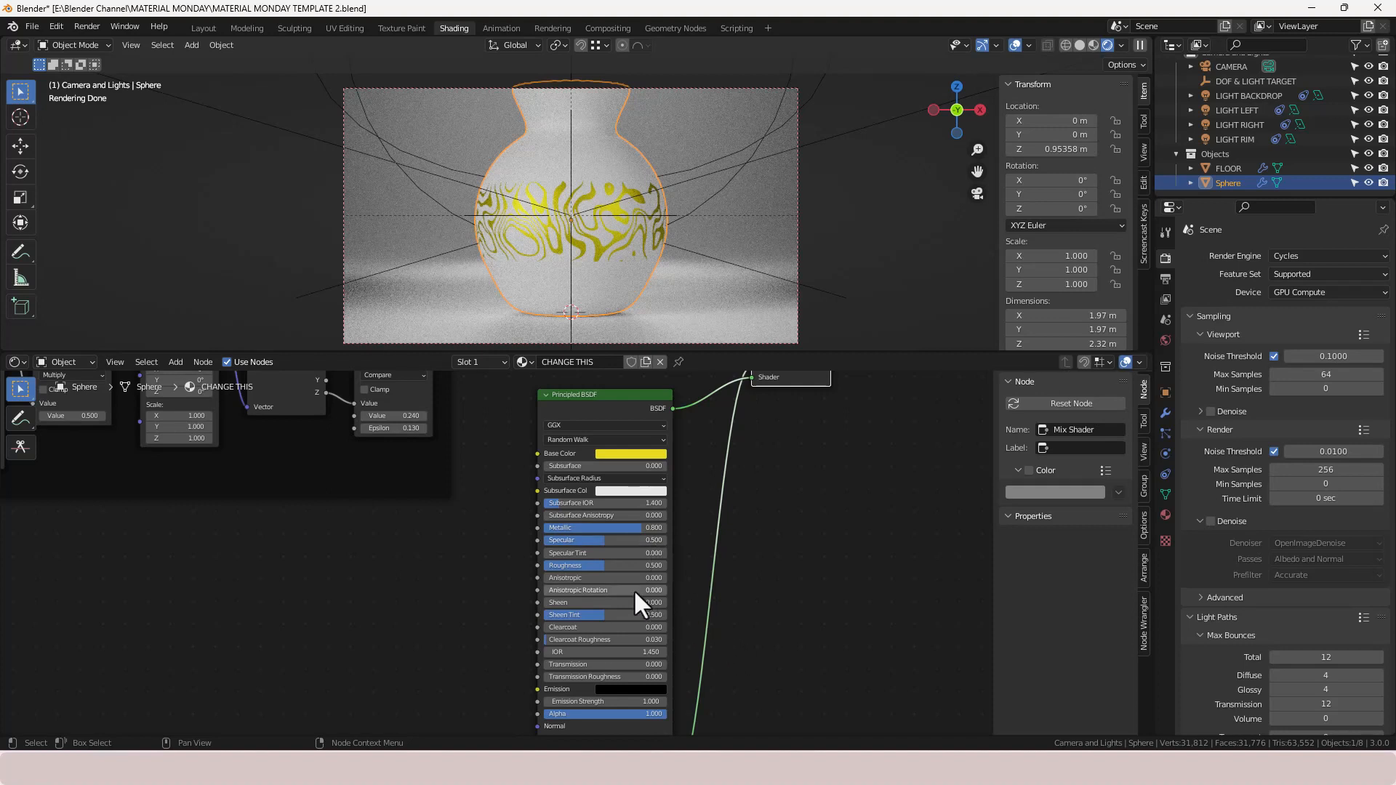
drag(604, 566, 570, 566)
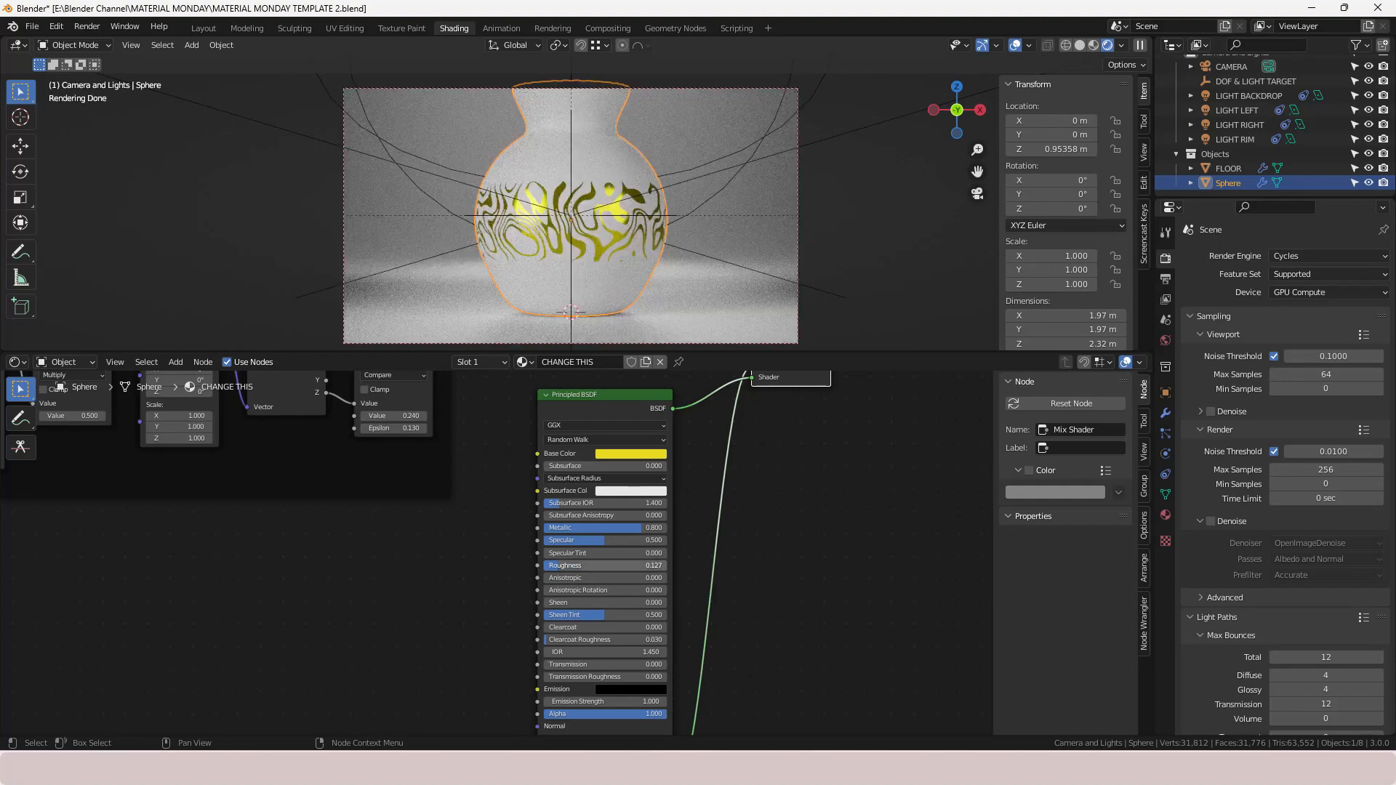
click(565, 565)
text(.1)
key(Return)
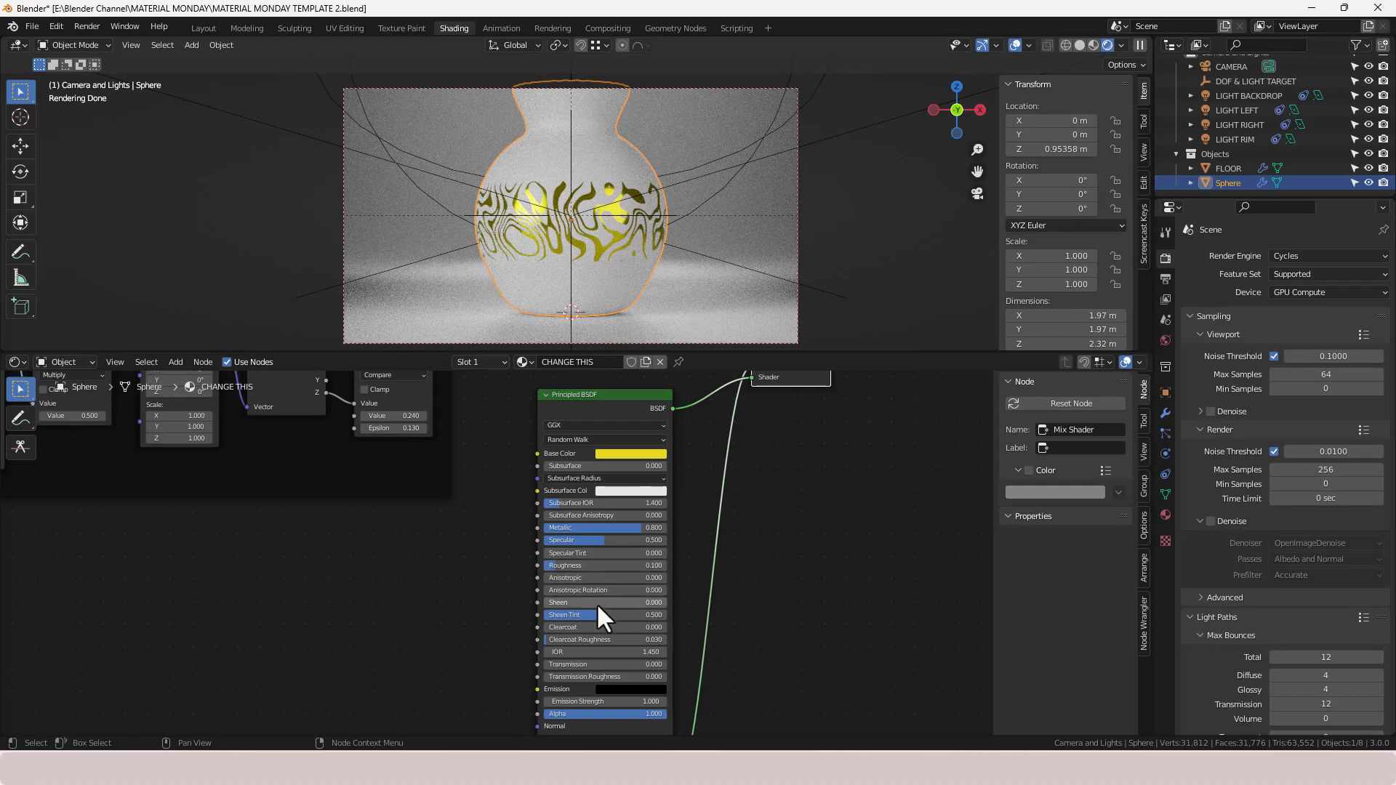
- Set the lower Principled BSDF's Base Color to near-black with a Value of 0.001
scroll(670, 634, down, 2)
middle_drag(695, 588, 683, 507)
middle_drag(686, 613, 688, 508)
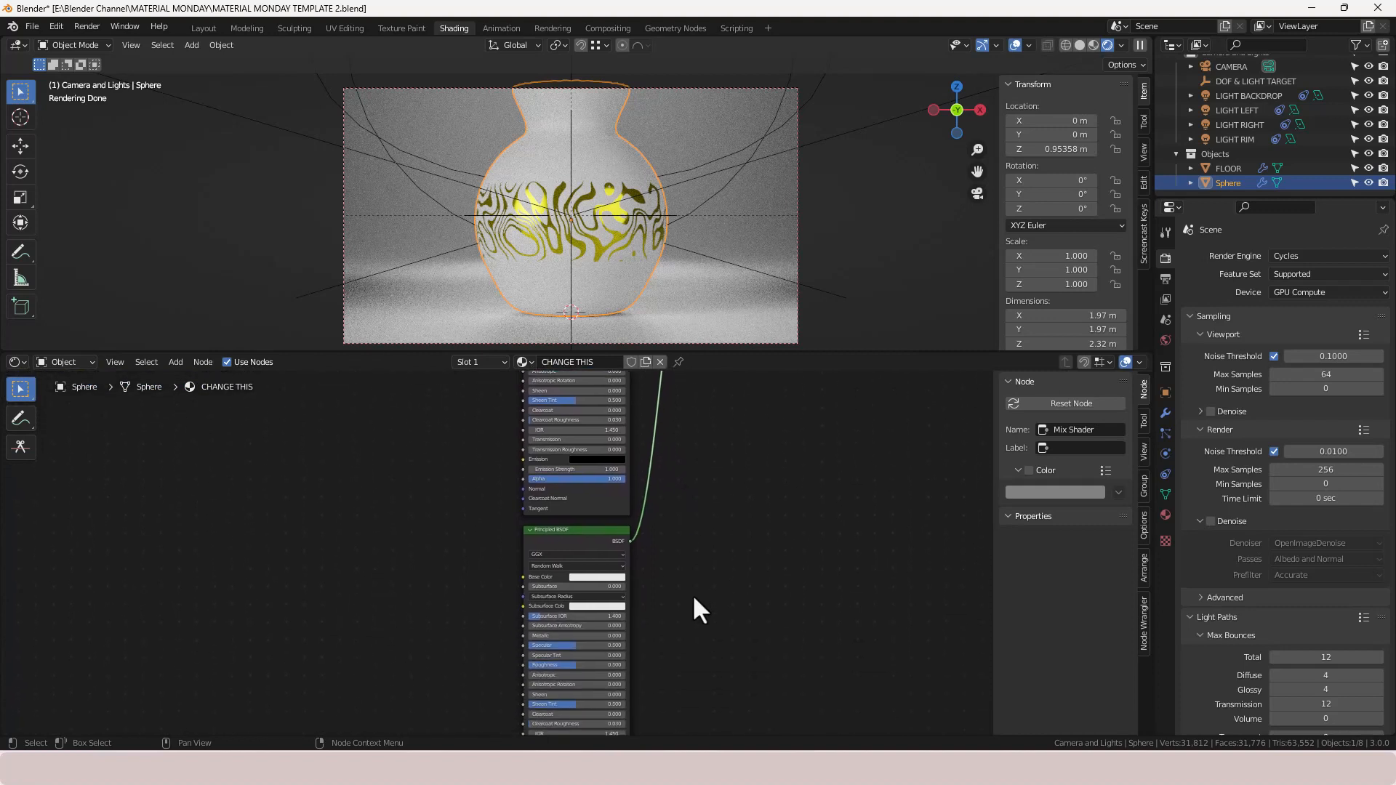
middle_drag(695, 611, 701, 454)
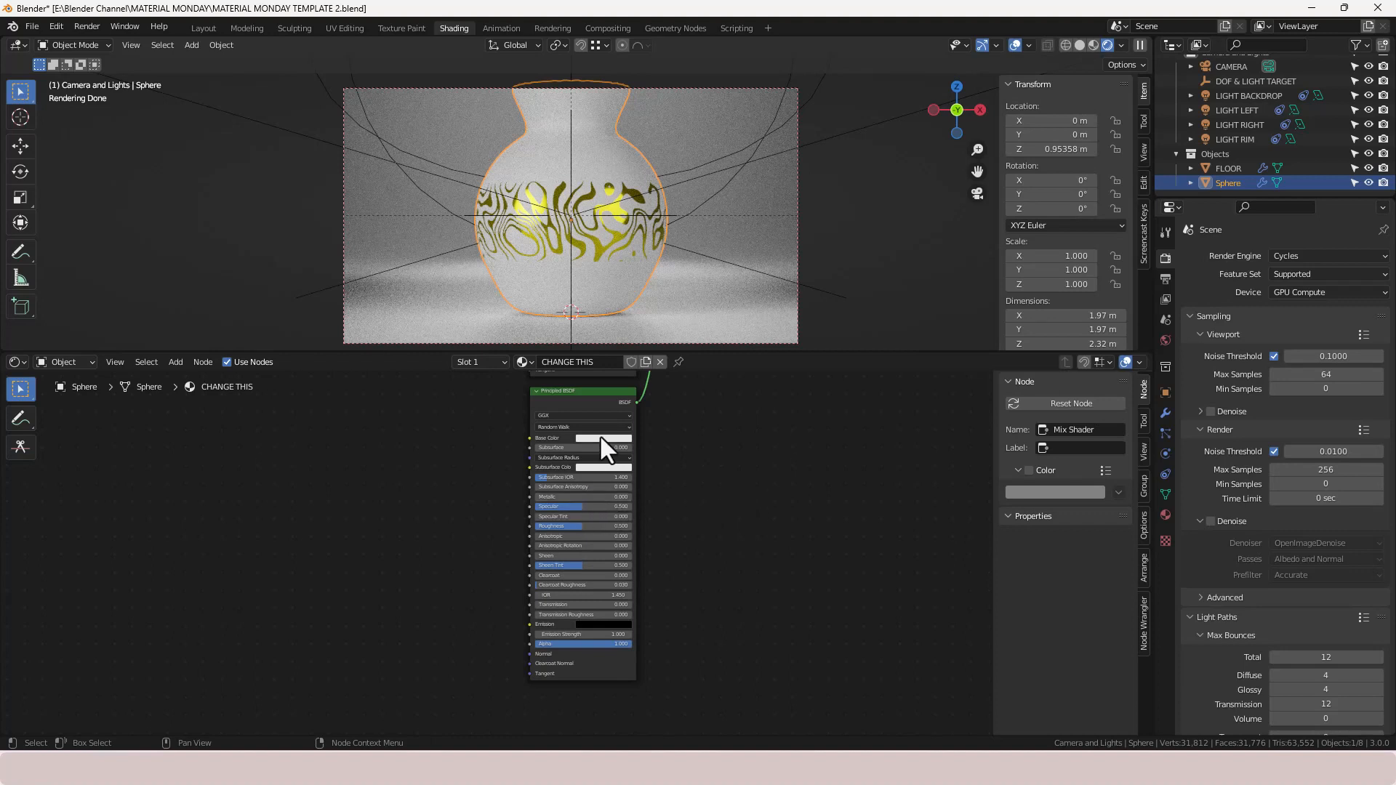
scroll(655, 442, up, 2)
click(643, 381)
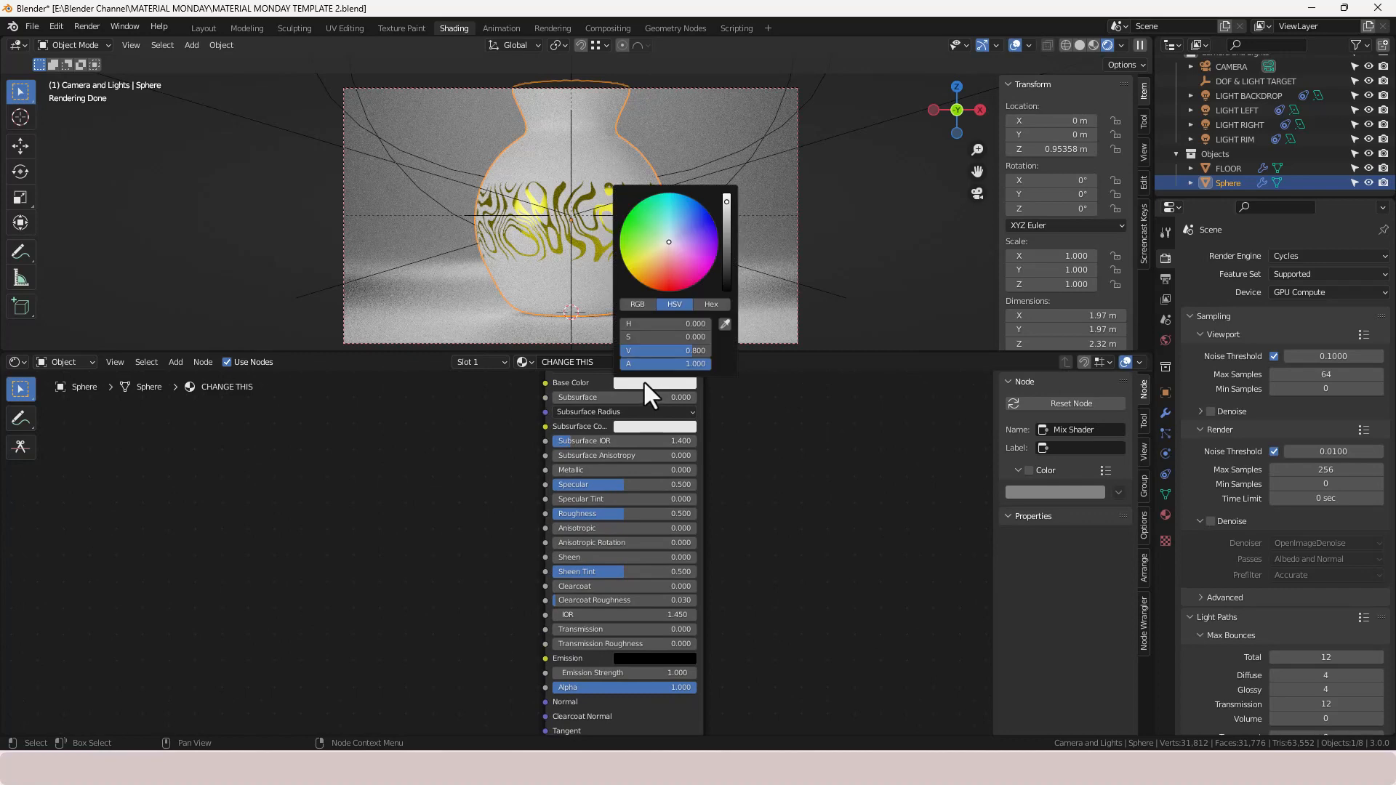
double_click(686, 351)
text(.0001)
key(Return)
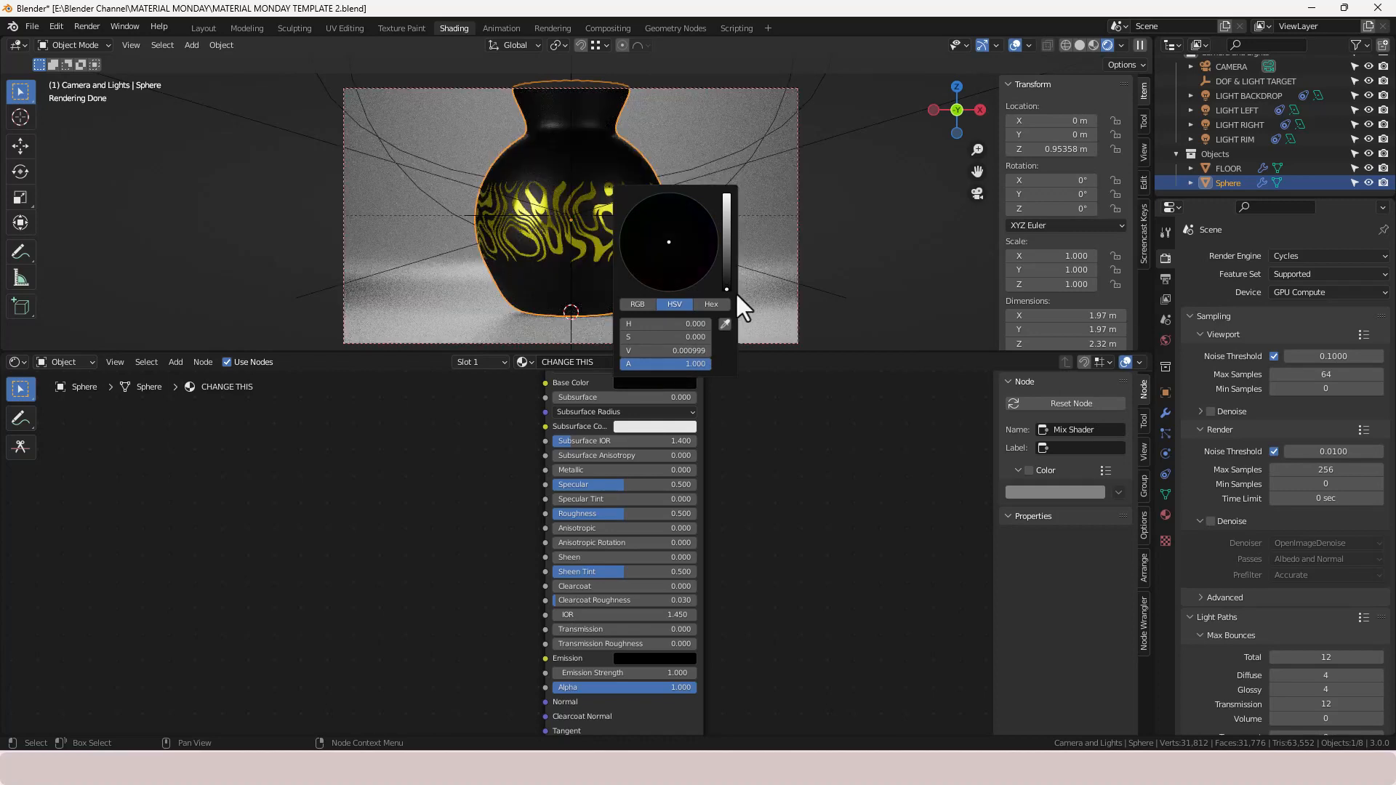
click(704, 350)
text(.001)
key(Return)
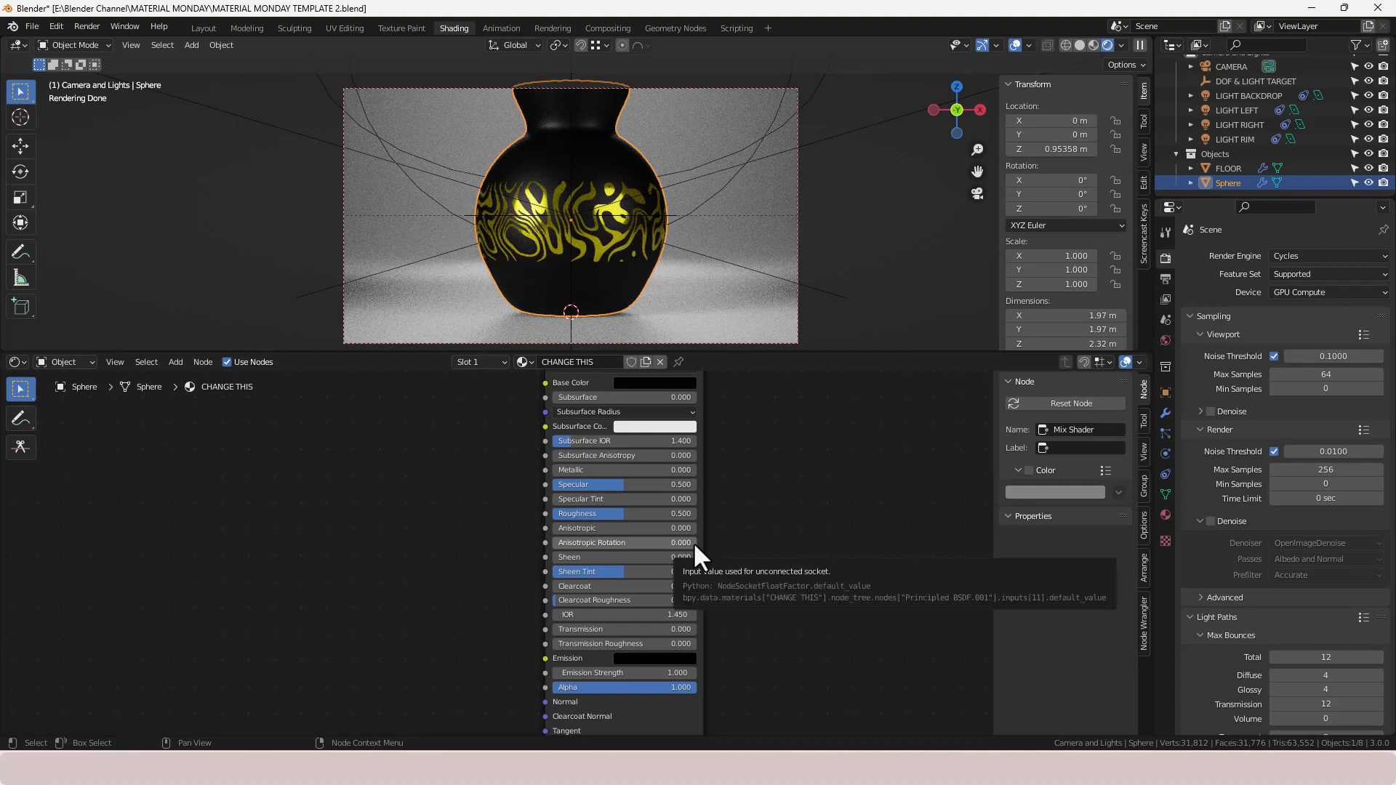
- Set the lower Principled BSDF's Roughness to 0.1
click(660, 513)
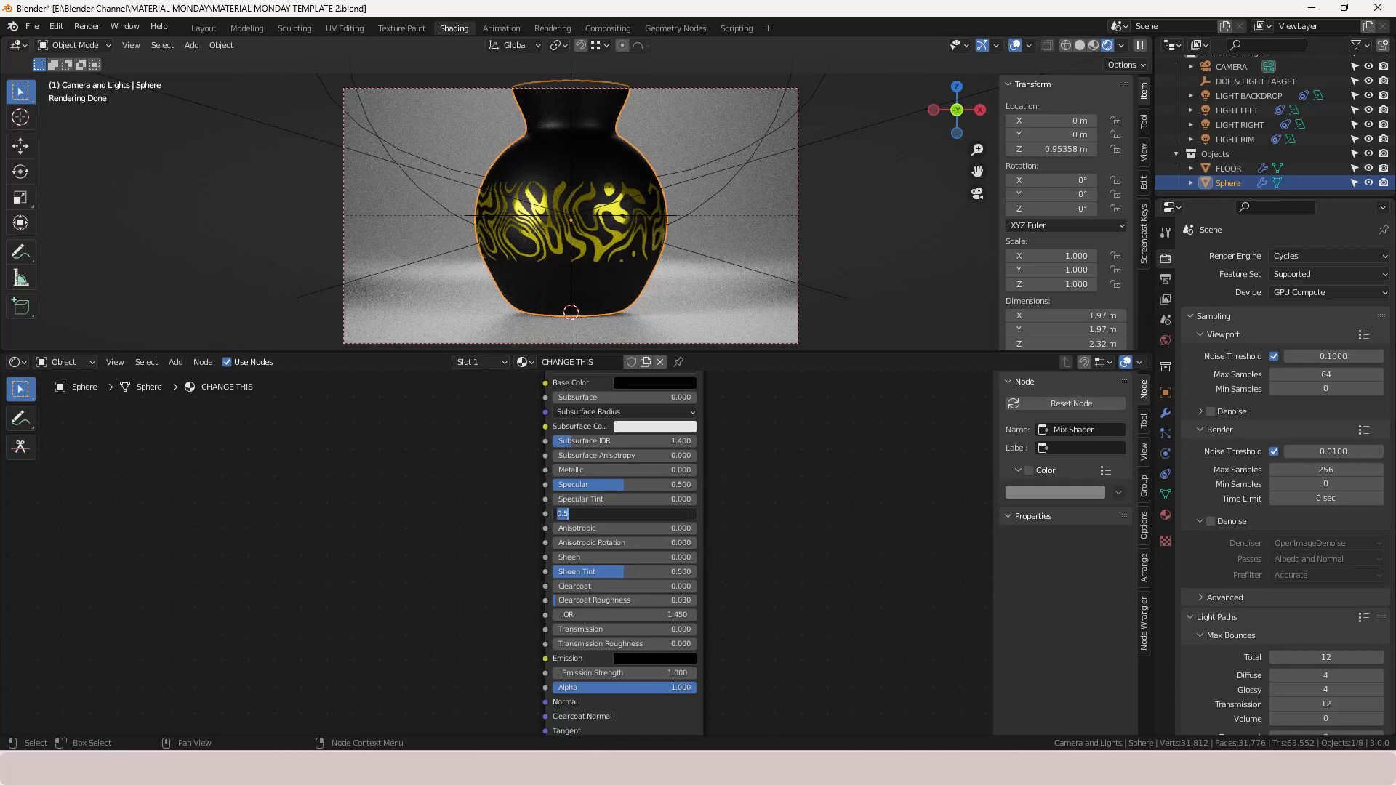
text(0.1)
key(Return)
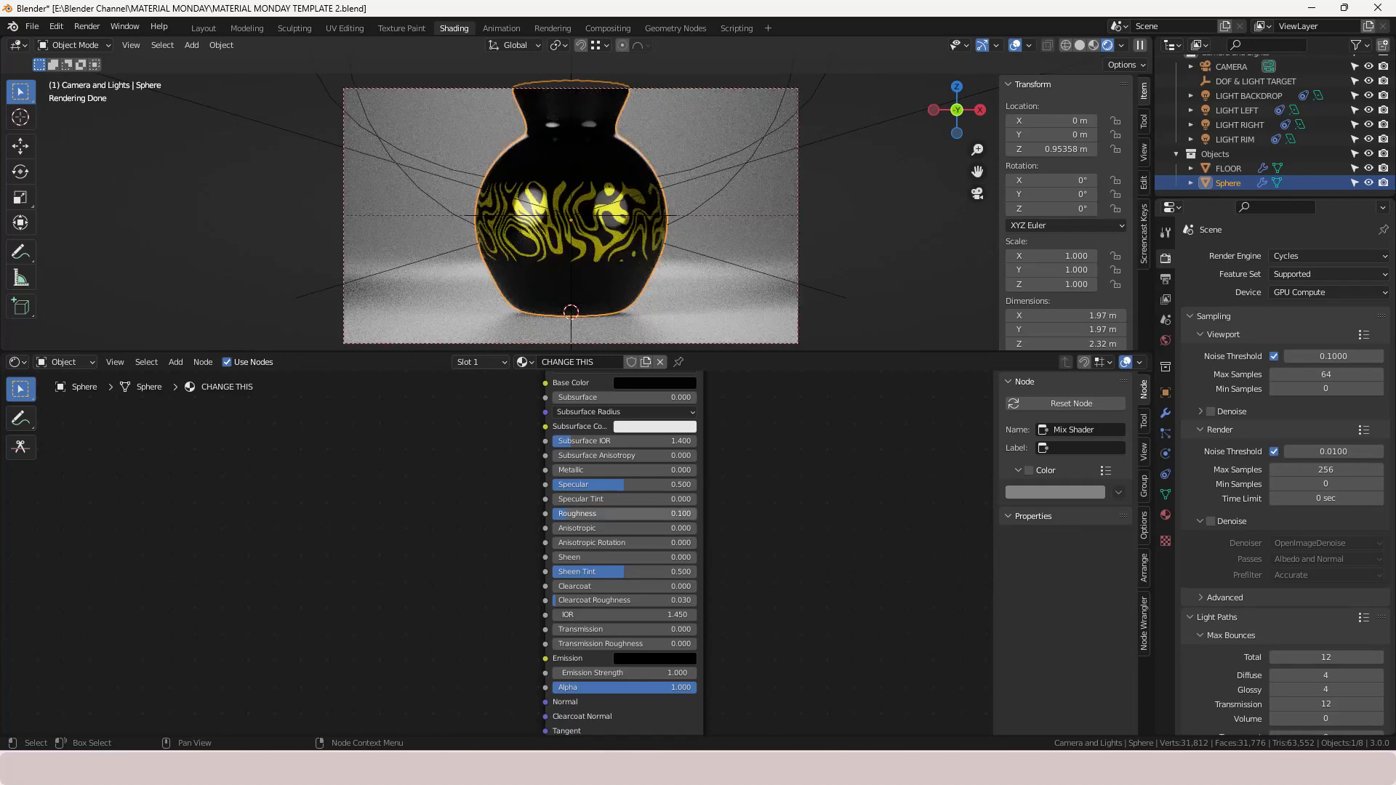
- Set the lower Principled BSDF's Clearcoat to 1.0 and Clearcoat Roughness to 0.035
middle_drag(756, 587, 752, 524)
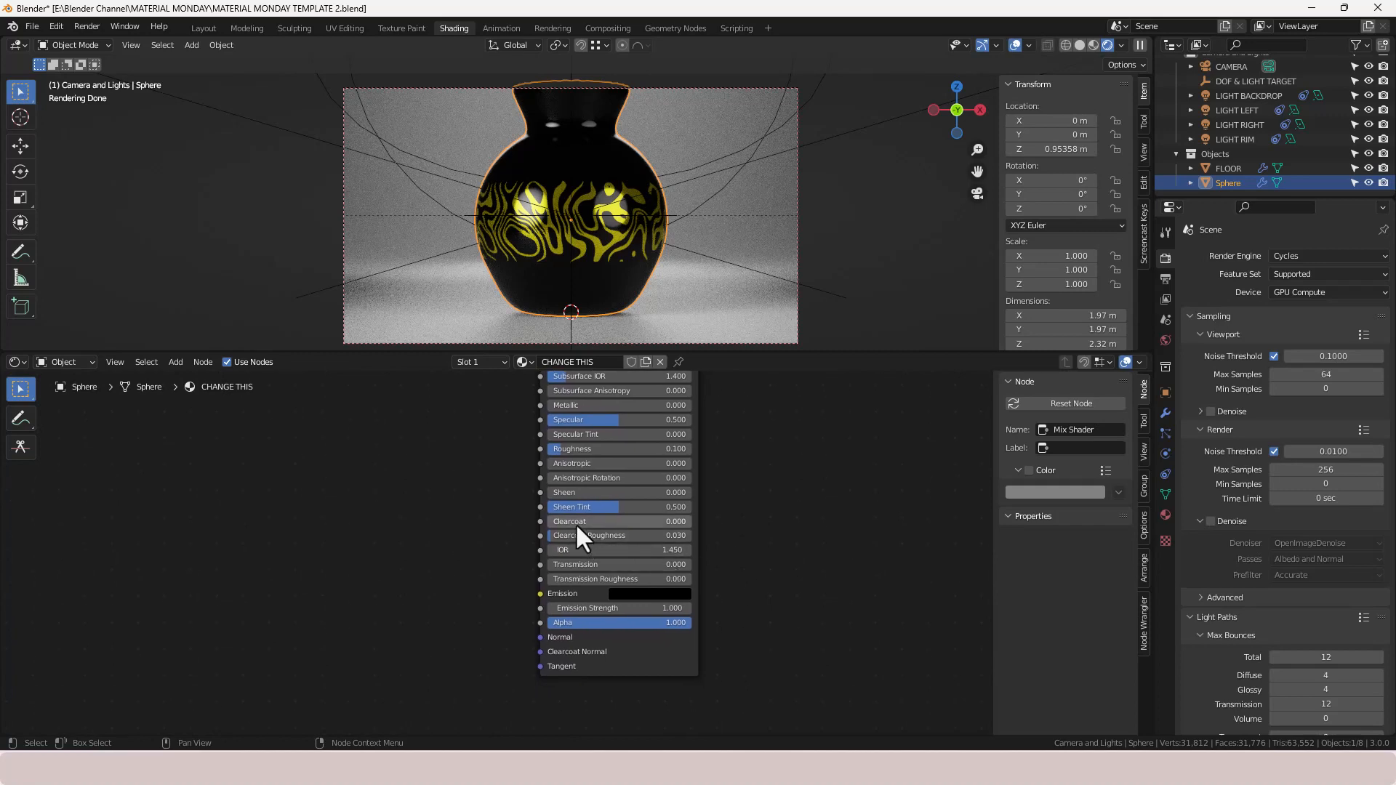
drag(578, 523, 640, 522)
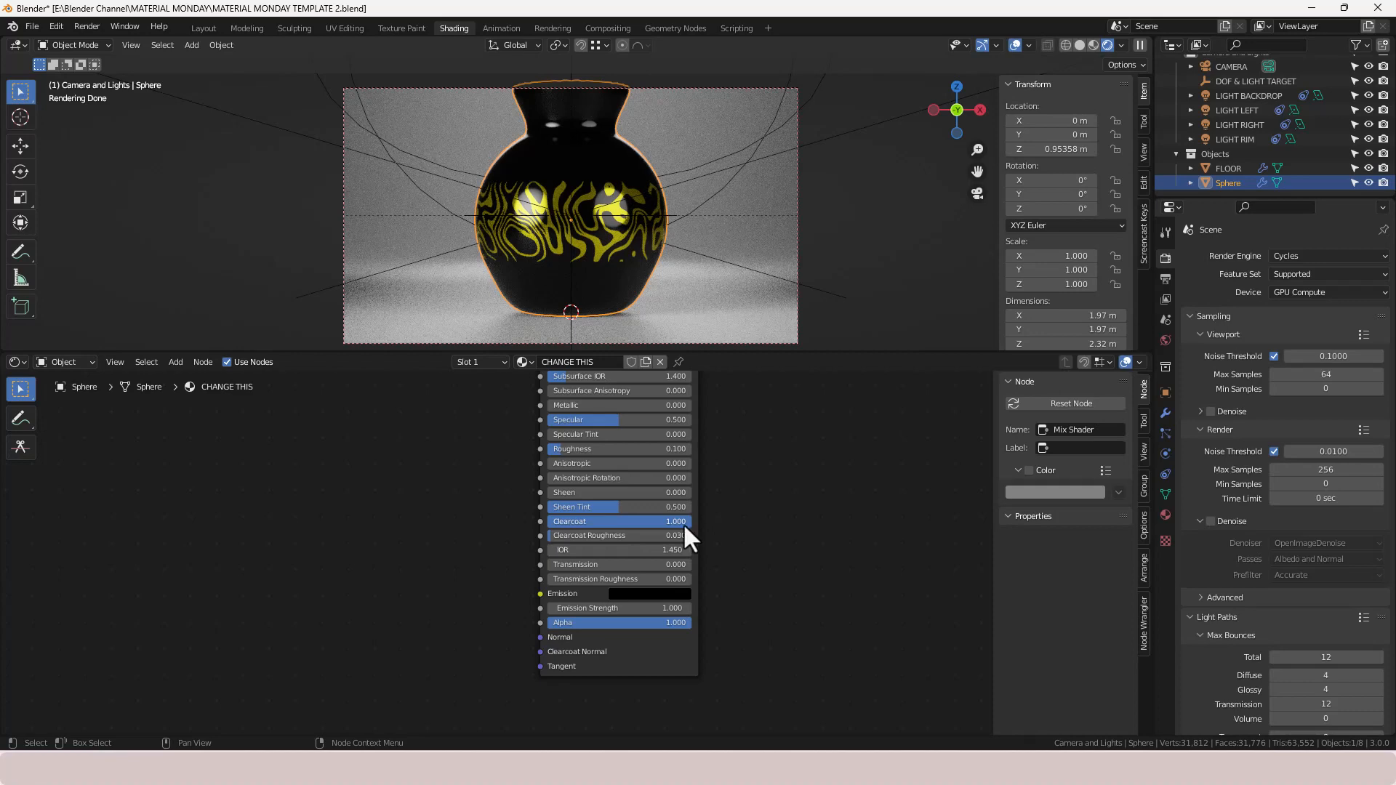
click(644, 534)
key(BackSpace)
text(.035)
key(Return)
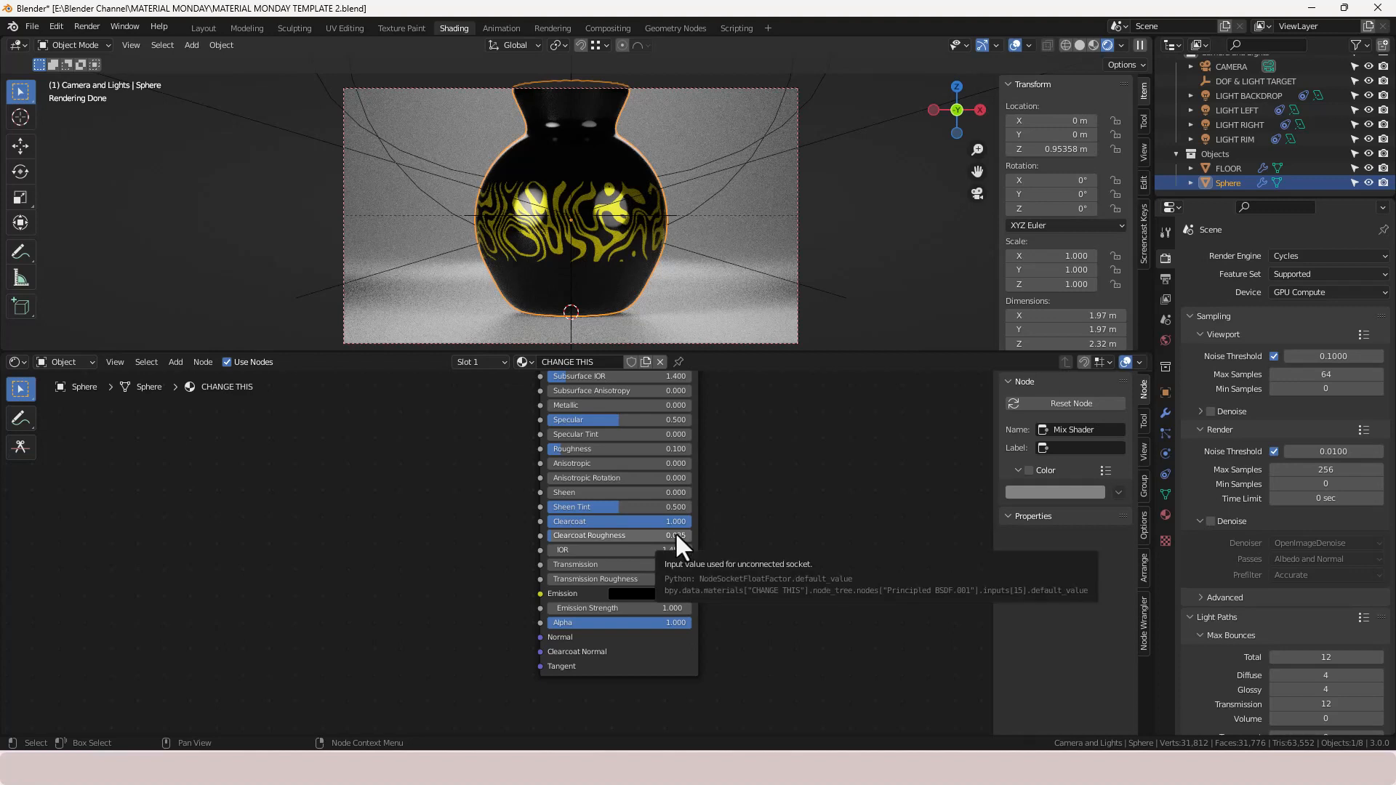
- Add a Texture Coordinate node below the framed node chain
scroll(744, 471, down, 3)
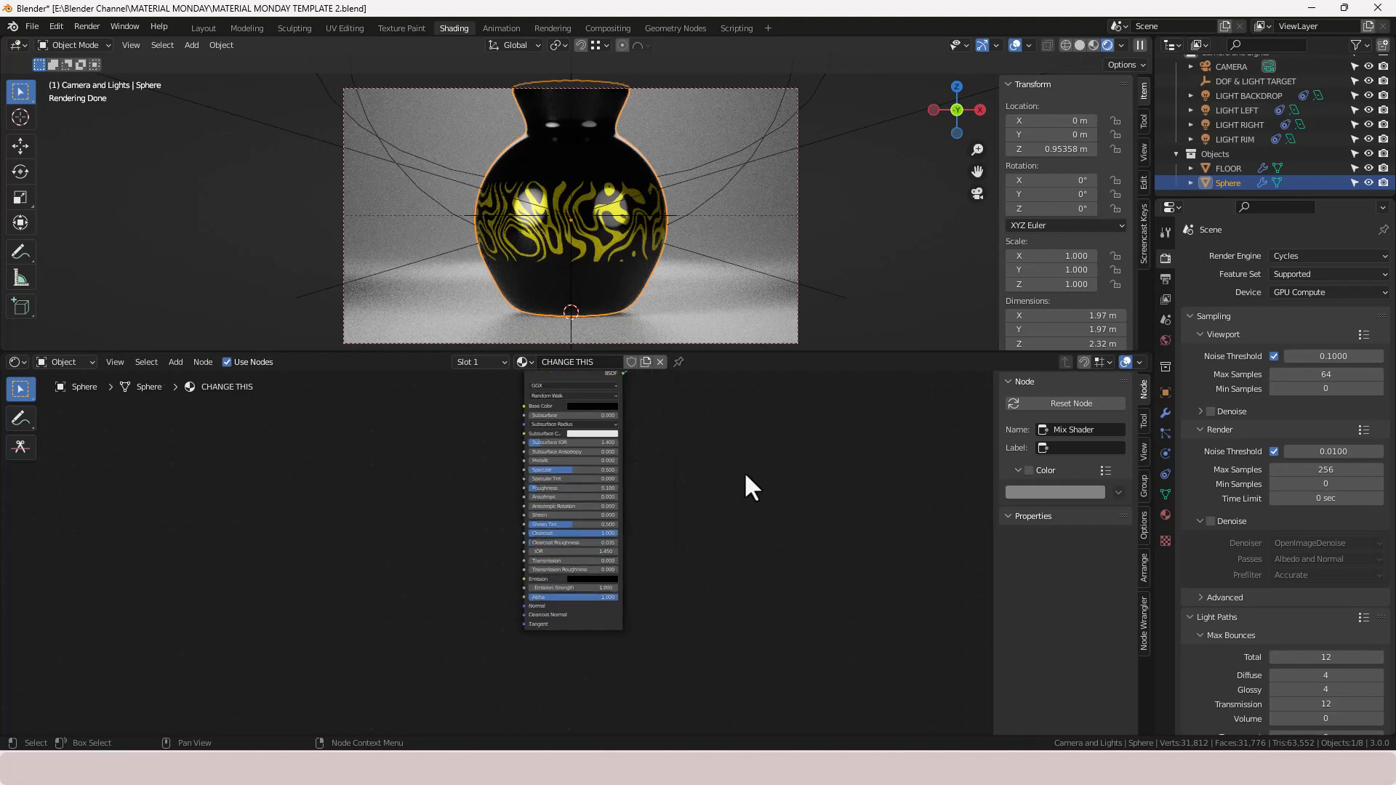
scroll(686, 441, down, 2)
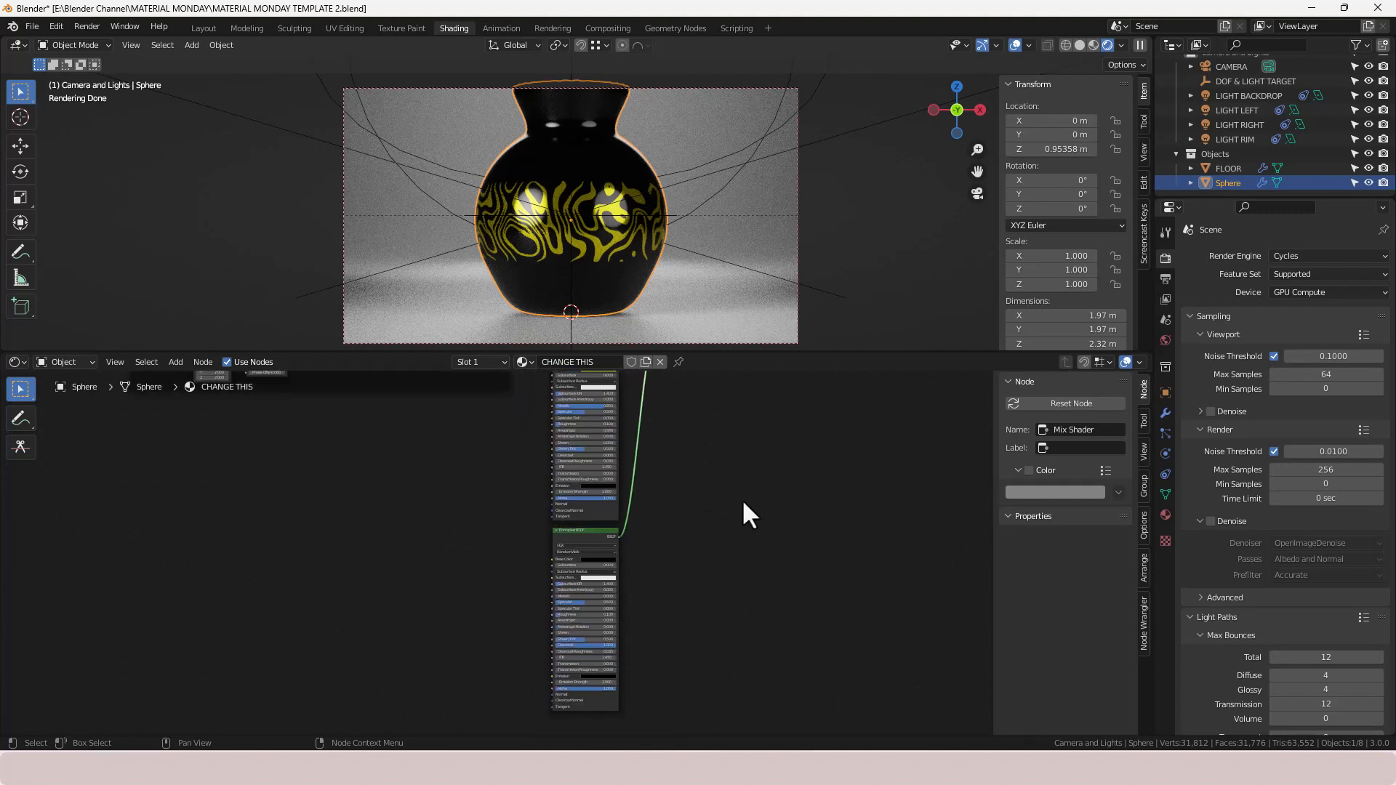
scroll(742, 498, down, 2)
middle_drag(731, 485, 816, 543)
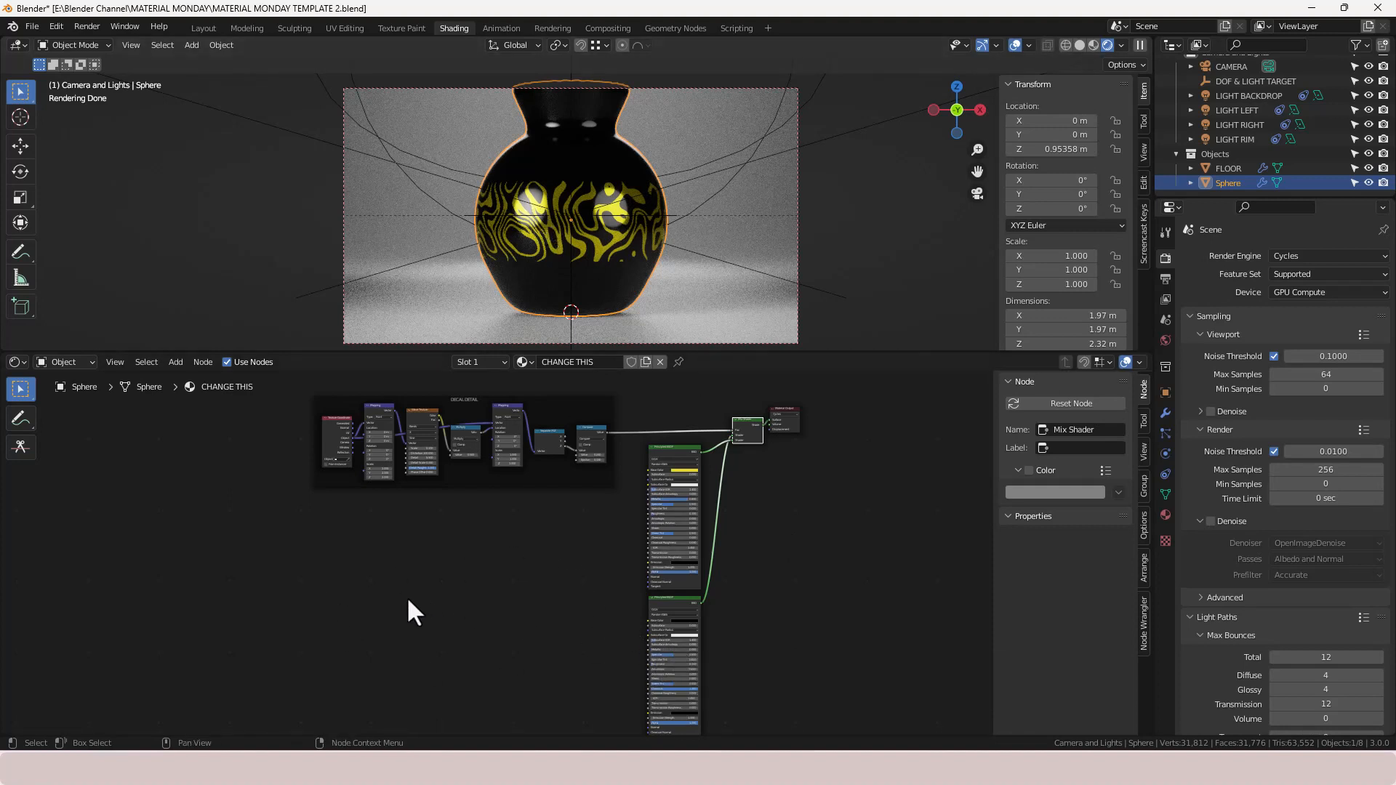
key(shift+a)
click(369, 562)
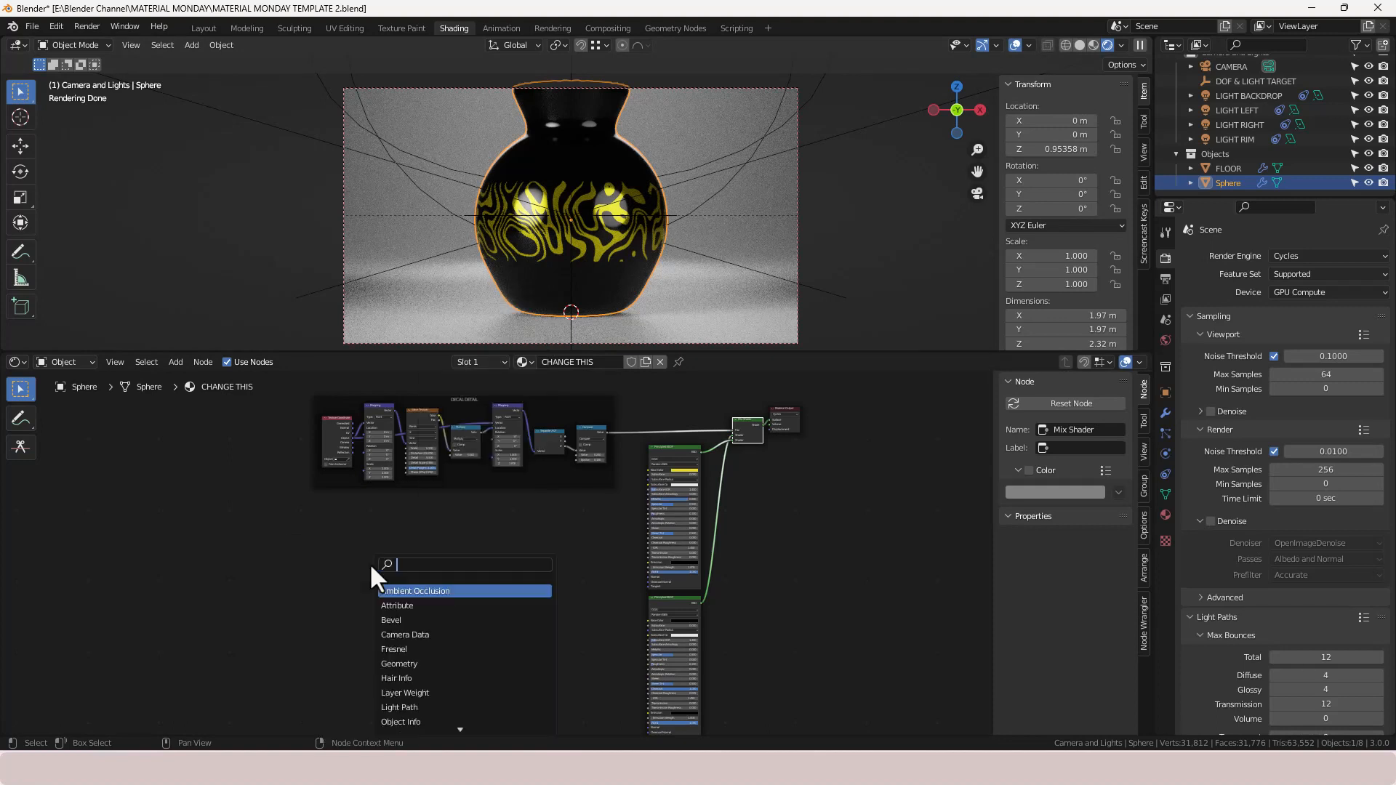
text(TEXTURE)
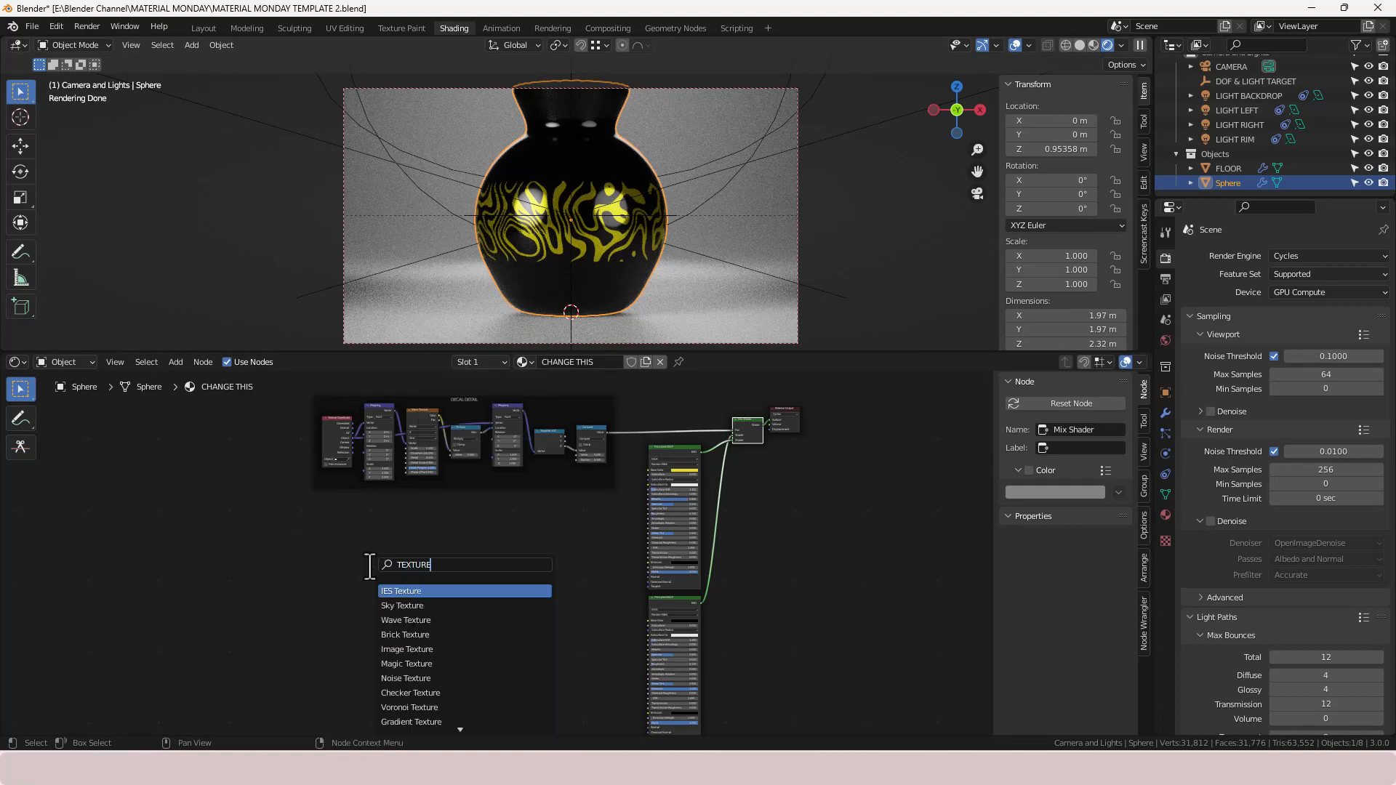
text( X)
text(C)
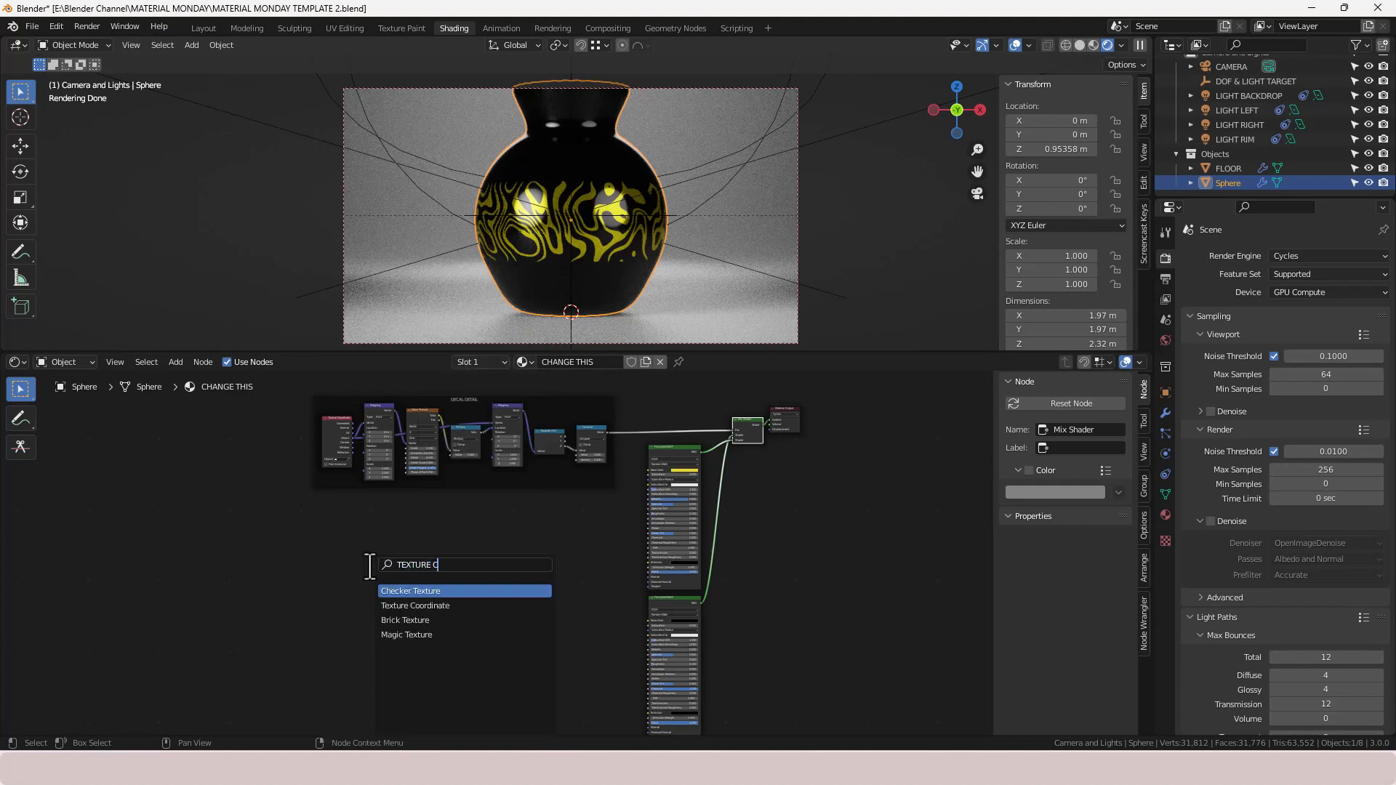
key(Down)
key(Return)
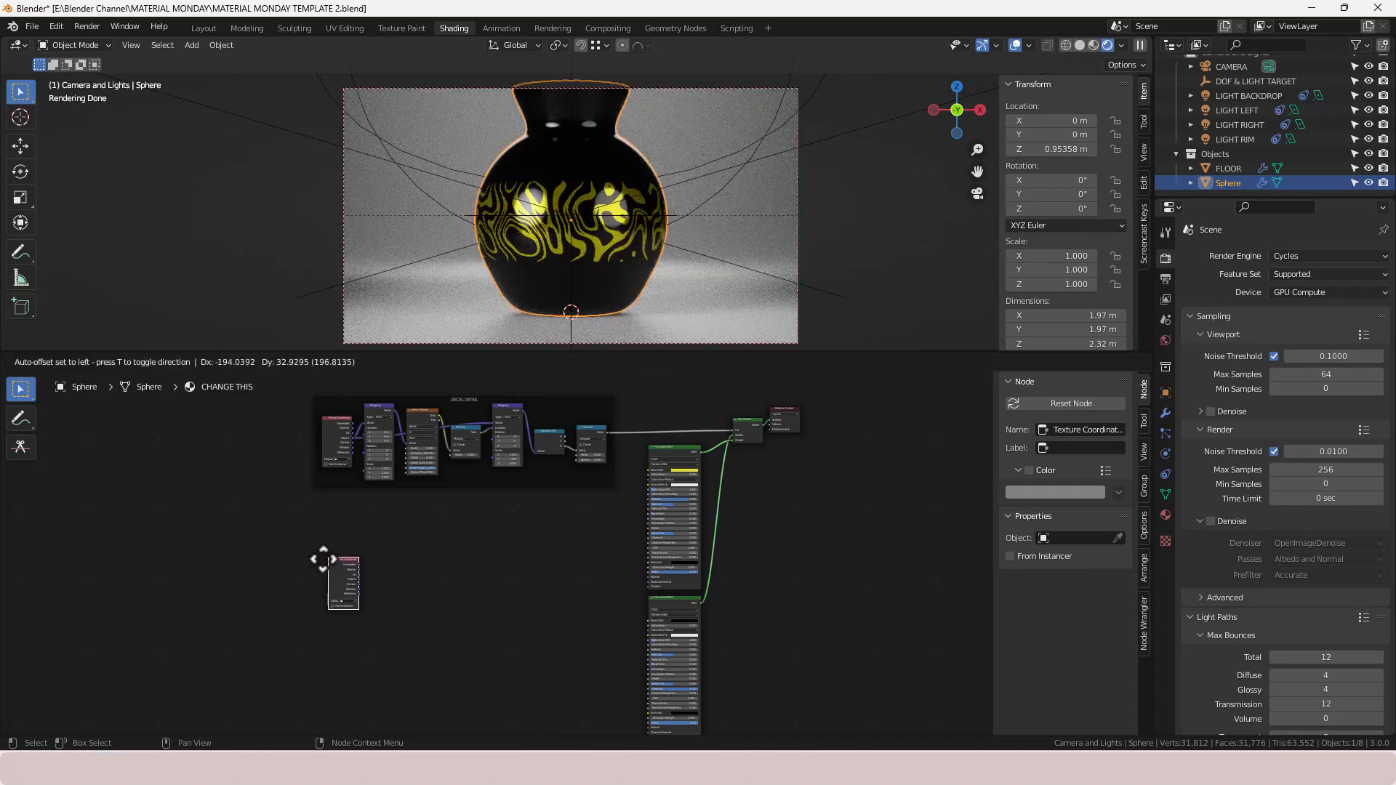
click(321, 561)
- Add a Mapping node and place it beside the Texture Coordinate node
key(shift+a)
click(391, 570)
text(MAPPIN)
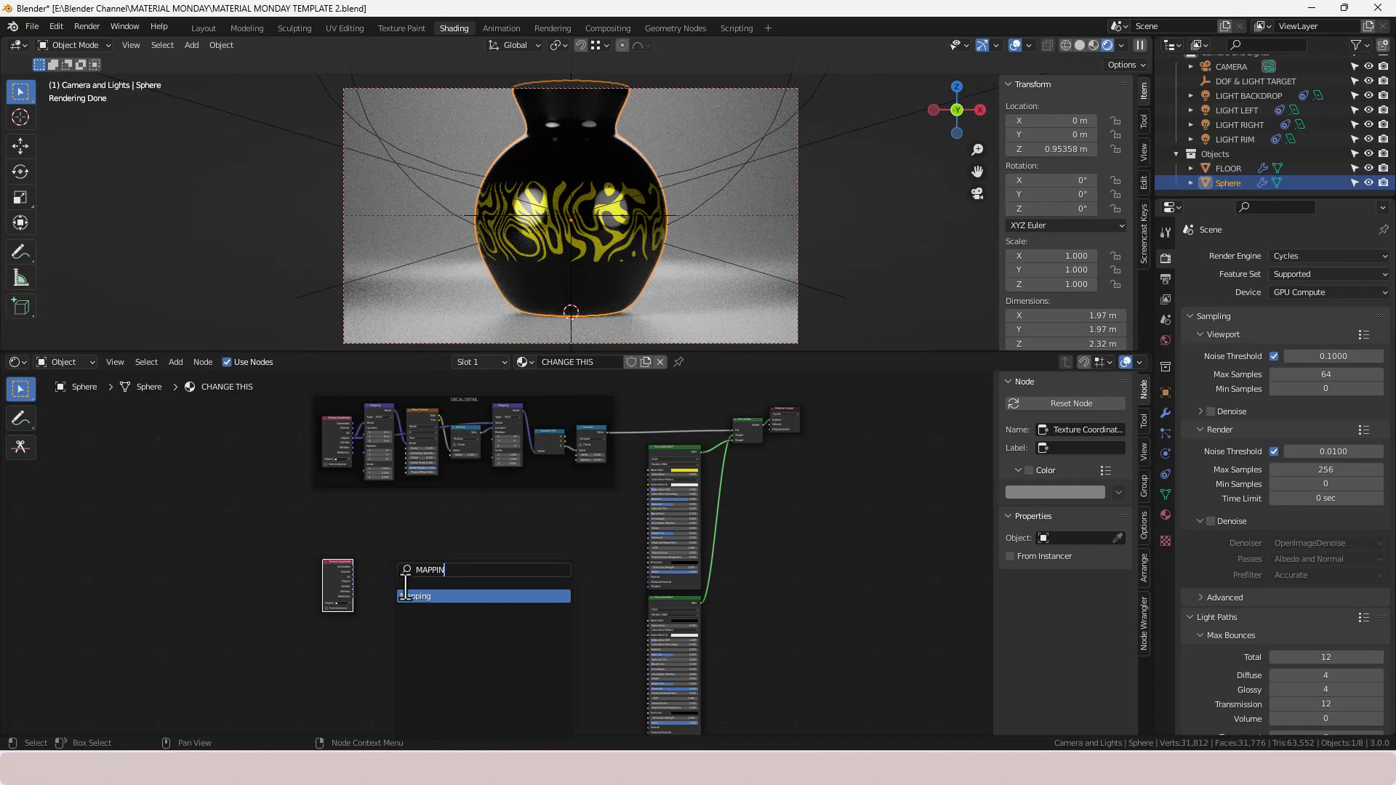
key(Return)
click(403, 574)
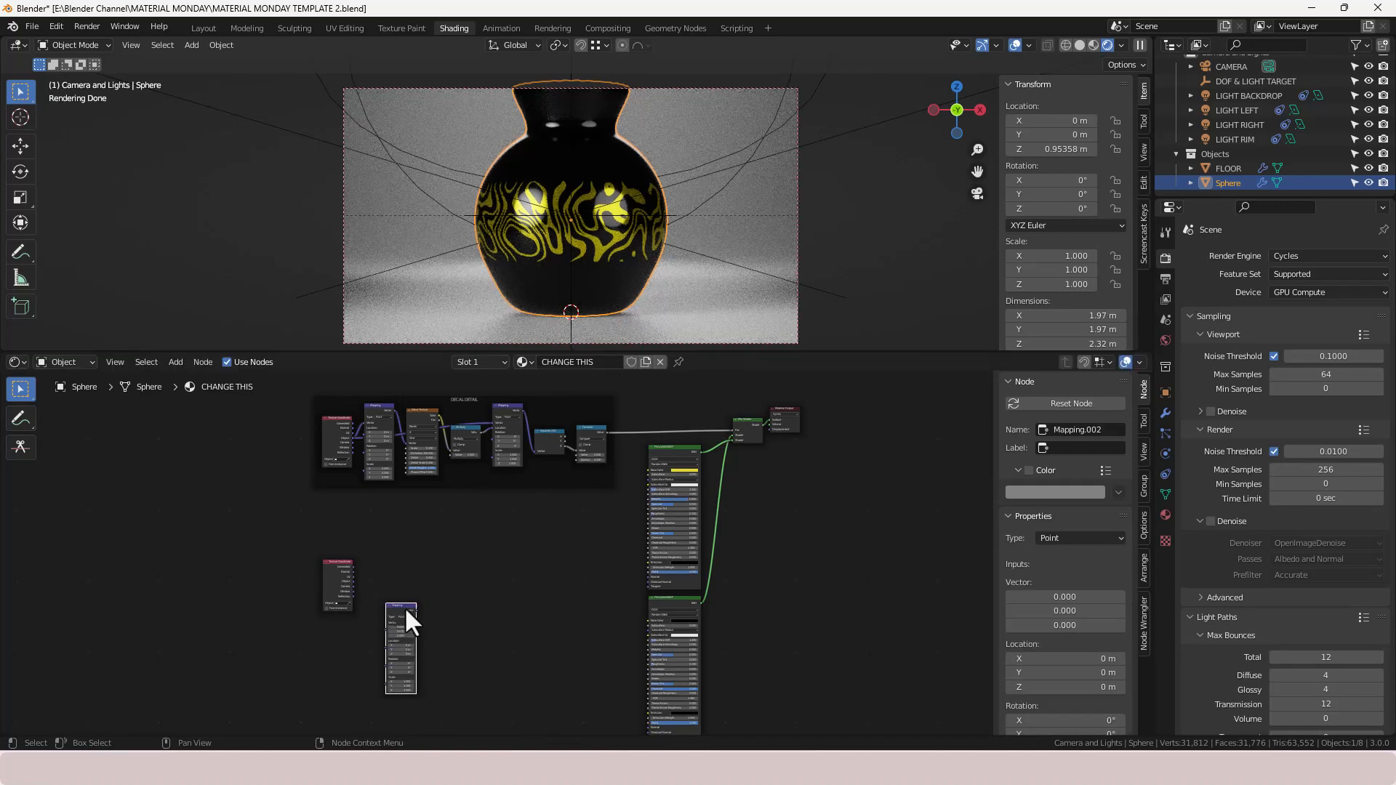
drag(404, 609, 389, 561)
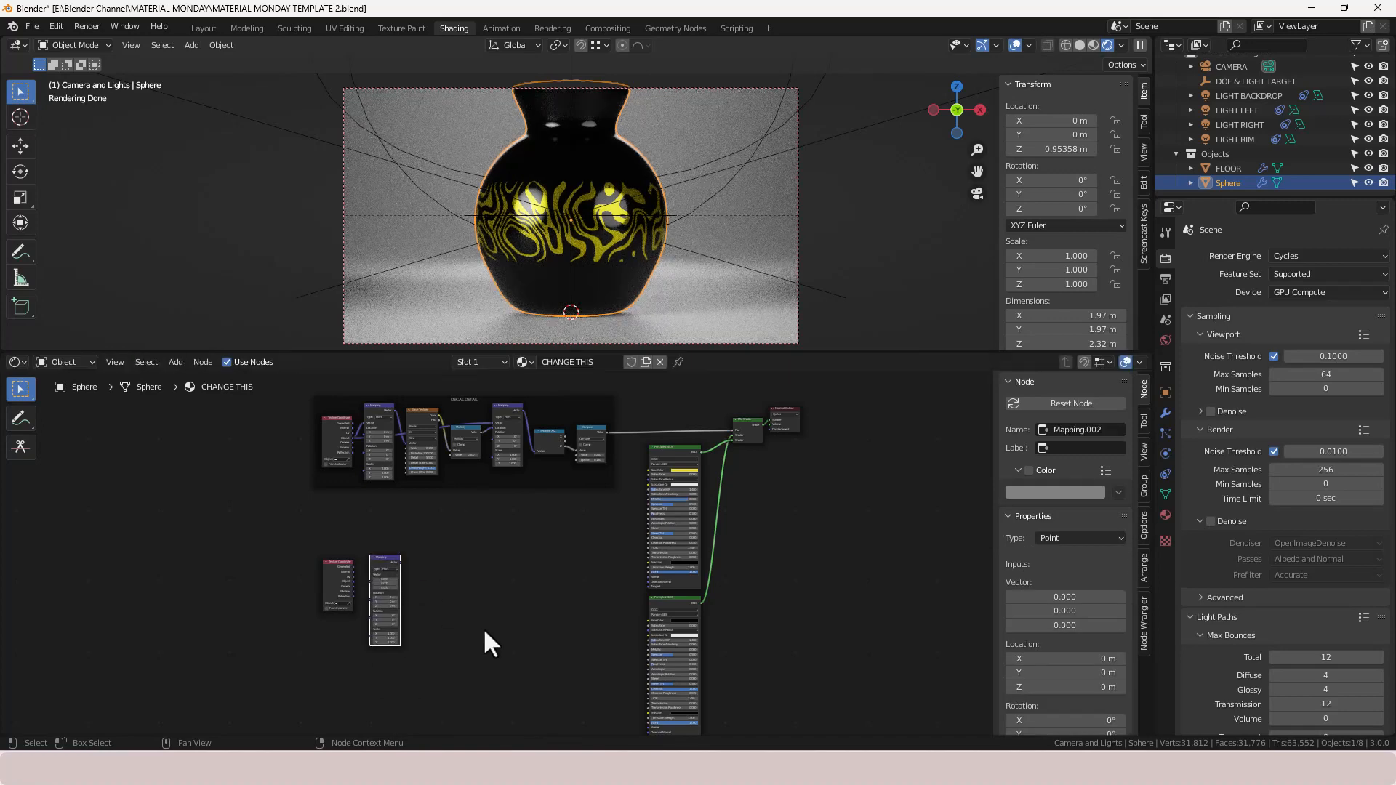
- Add a Noise Texture node to the right of the Mapping node
key(shift+a)
click(452, 568)
text(NO)
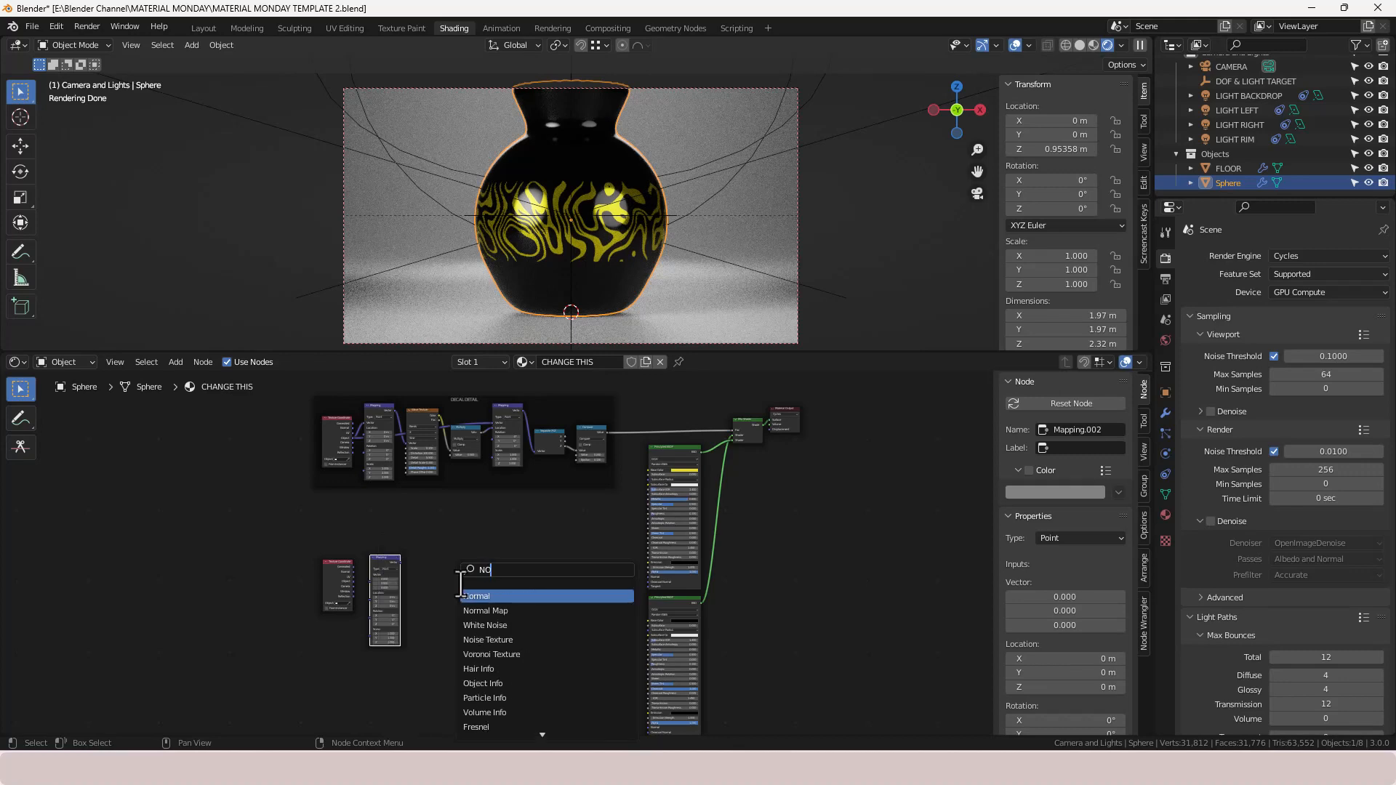
text(IS)
key(Return)
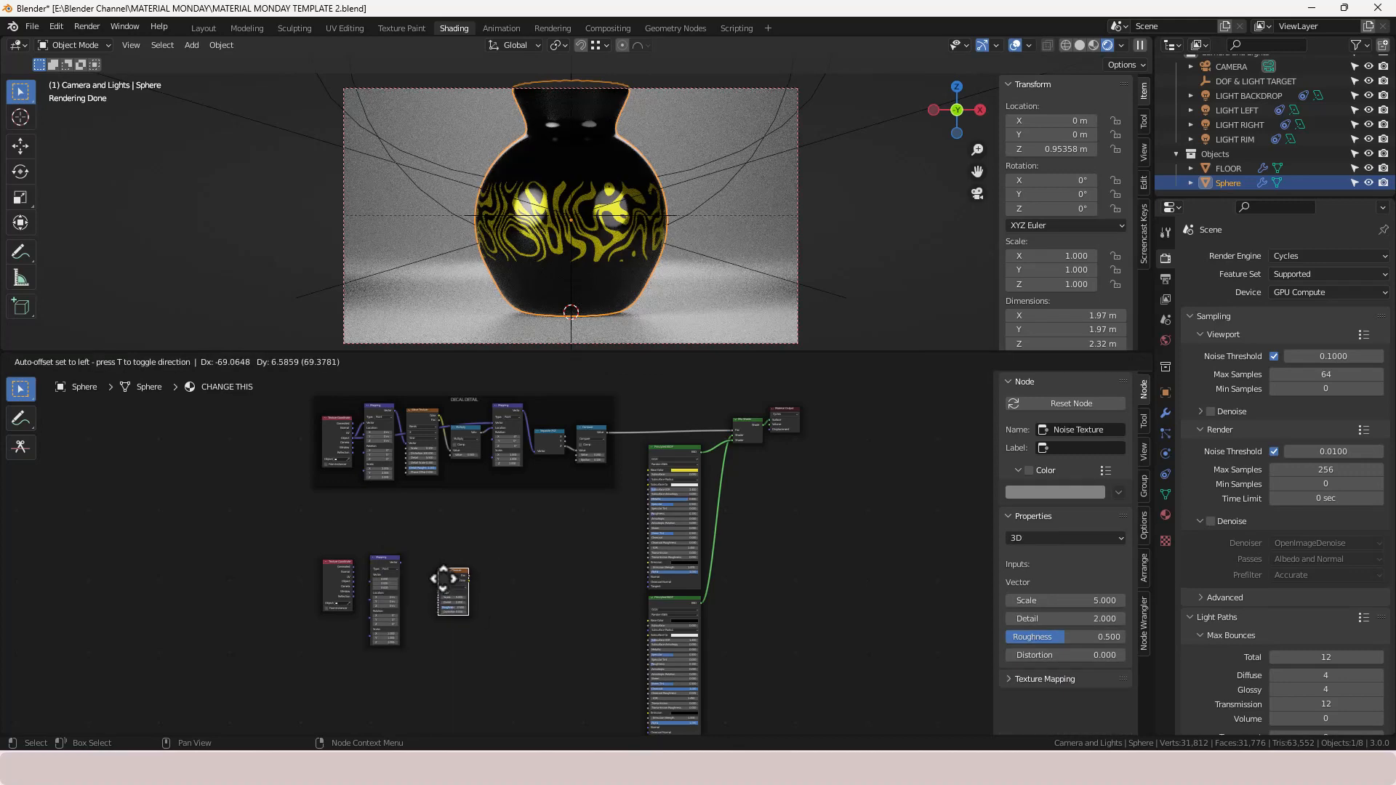
click(443, 578)
- Add a ColorRamp node to the right of the Noise Texture
key(shift+a)
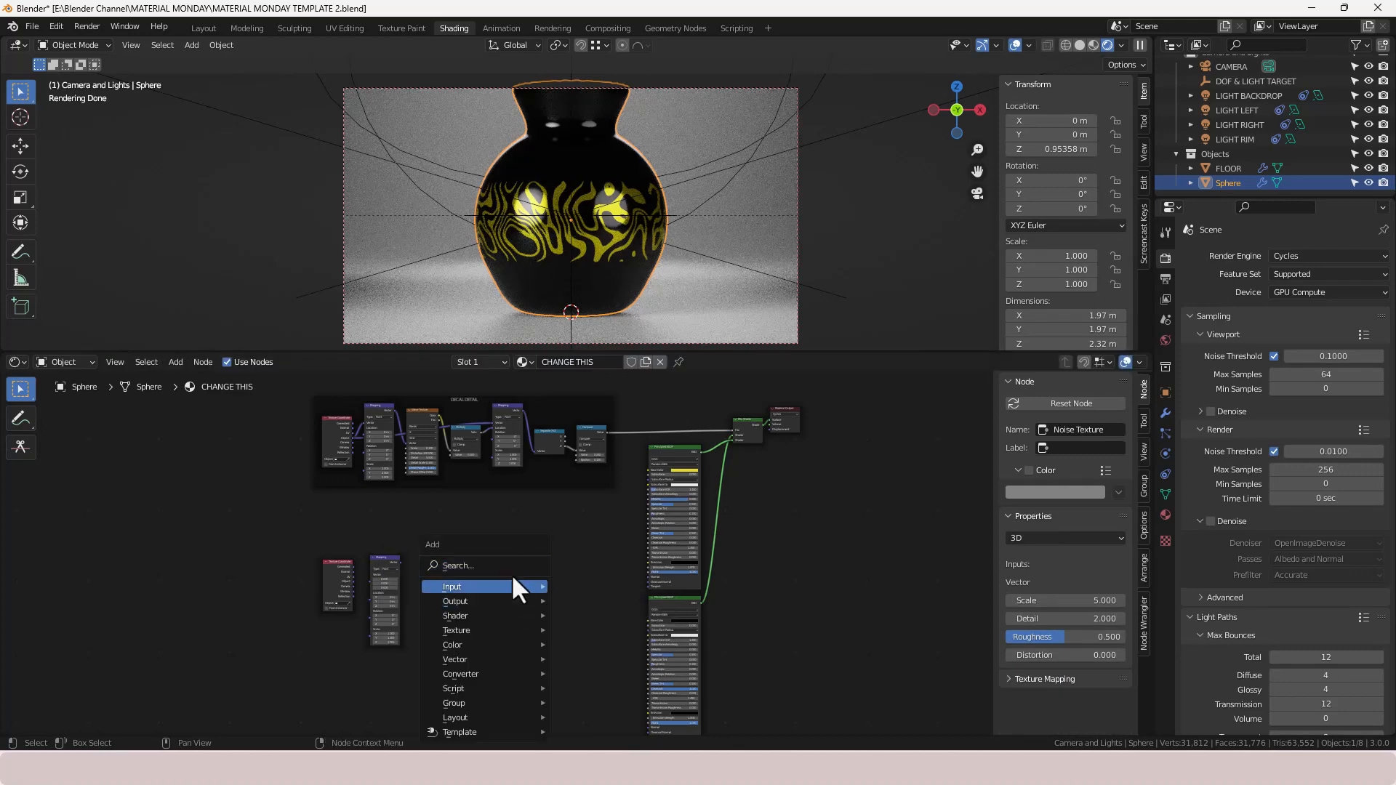
click(505, 569)
text(COLO)
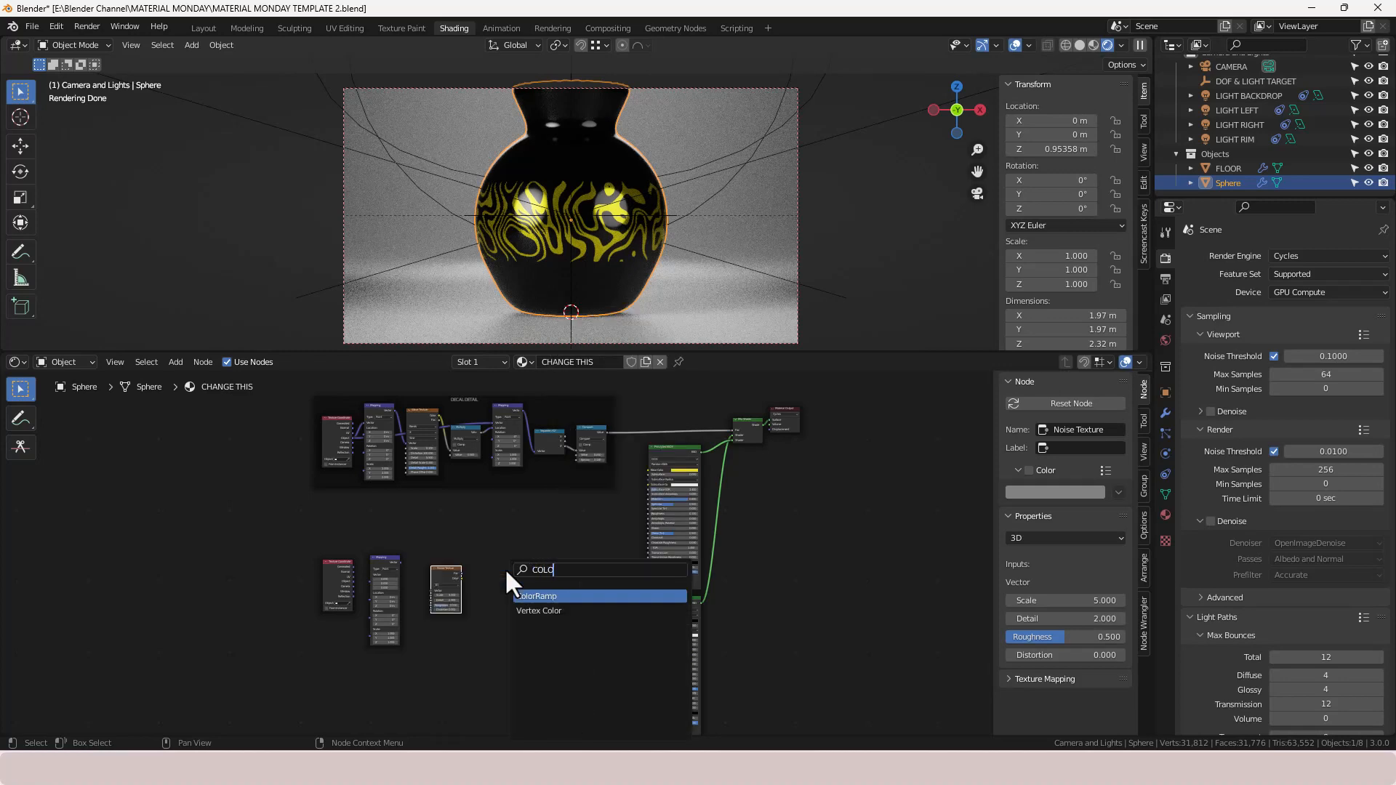
key(Return)
click(469, 564)
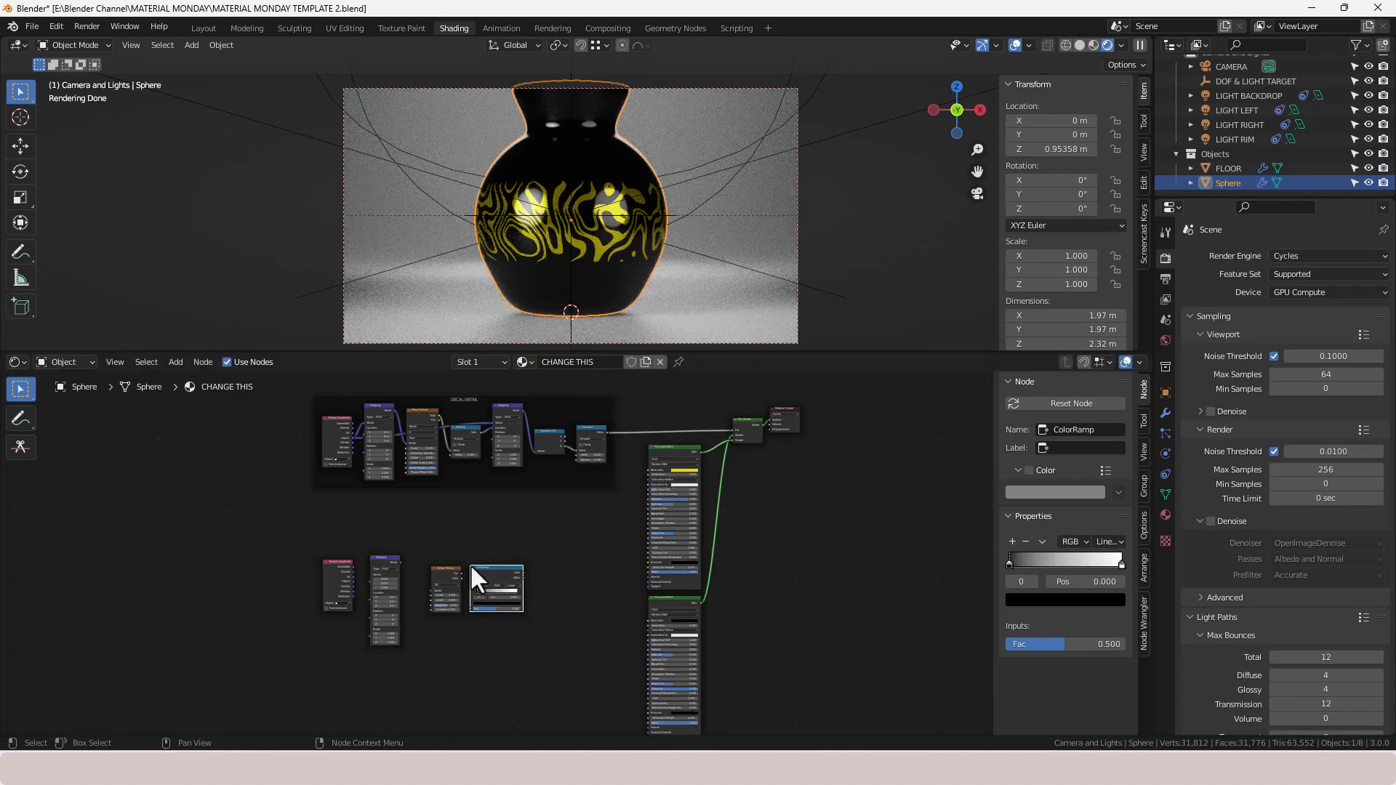
- Add a Bump node after the ColorRamp and place a duplicate of it below
key(shift+a)
click(547, 568)
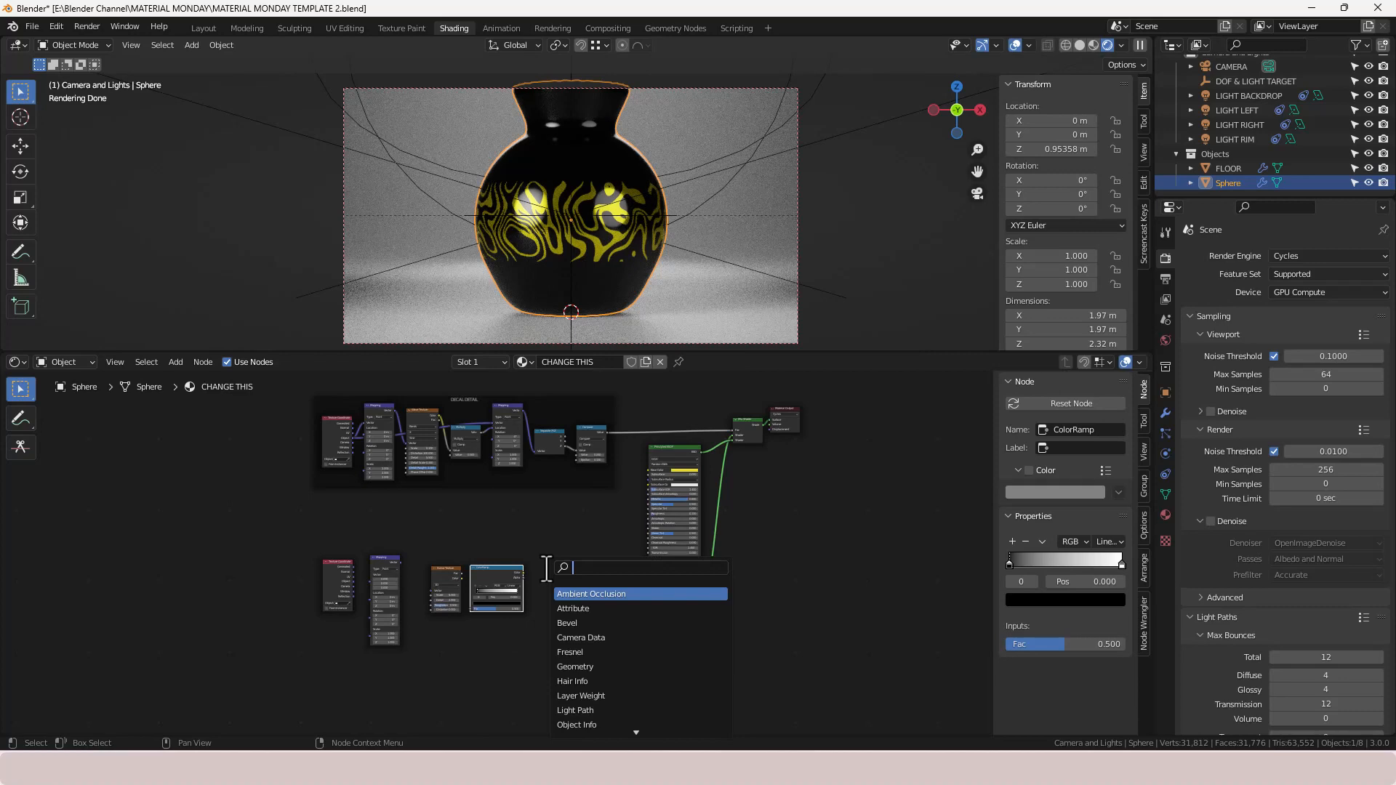
text(BUMP)
key(Return)
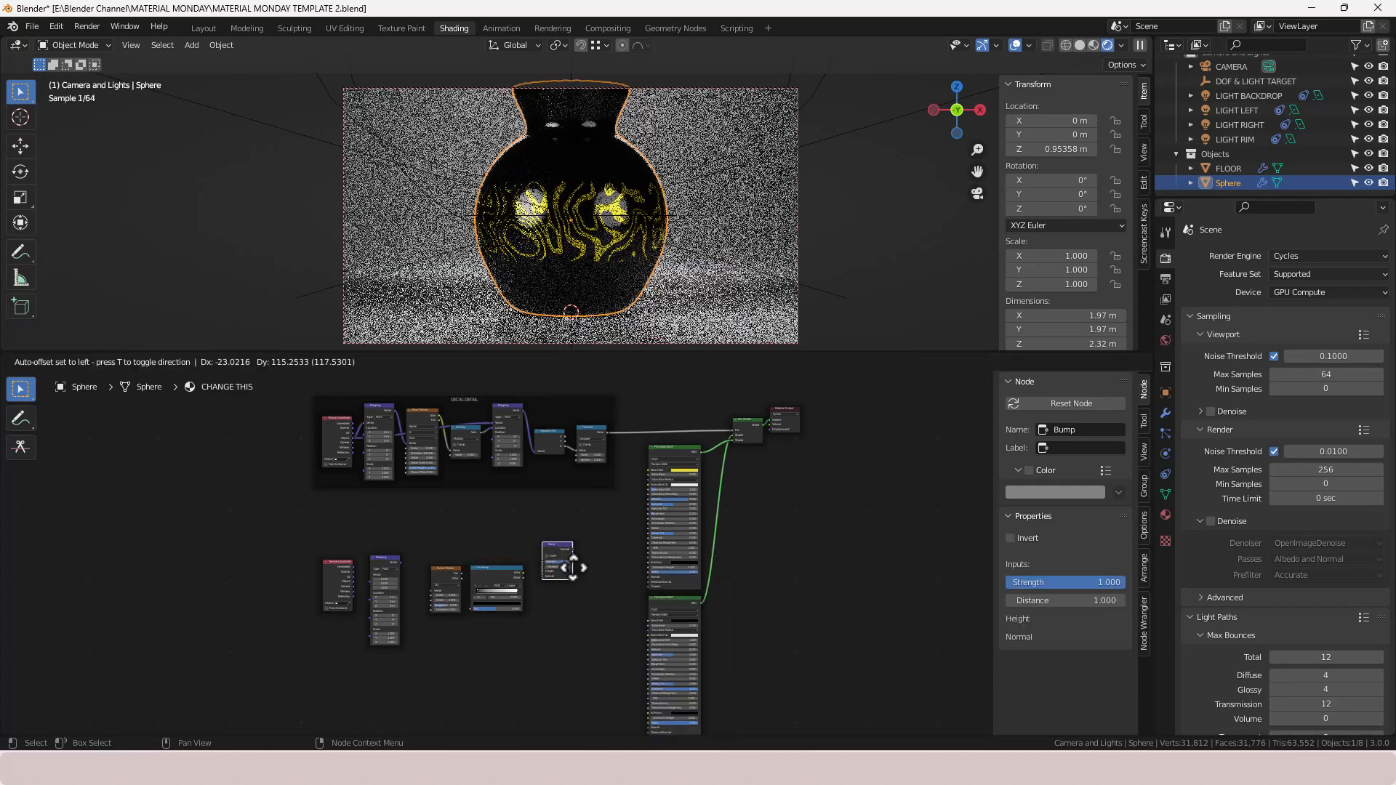
click(562, 564)
key(shift+d)
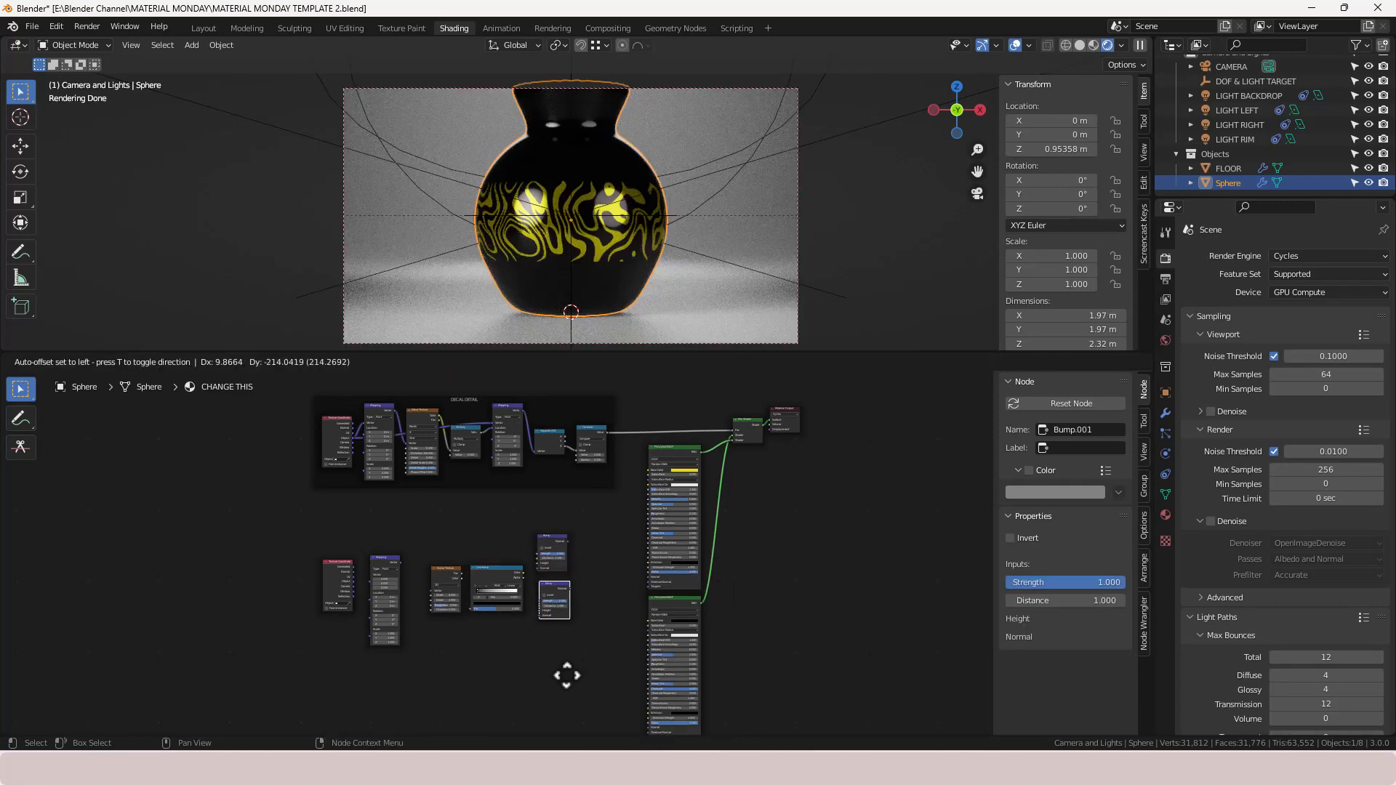
click(561, 679)
- Connect Texture Coordinate Object to the Mapping Vector, and the Mapping Vector to the Noise Texture Vector
scroll(473, 647, up, 3)
middle_drag(408, 680, 568, 633)
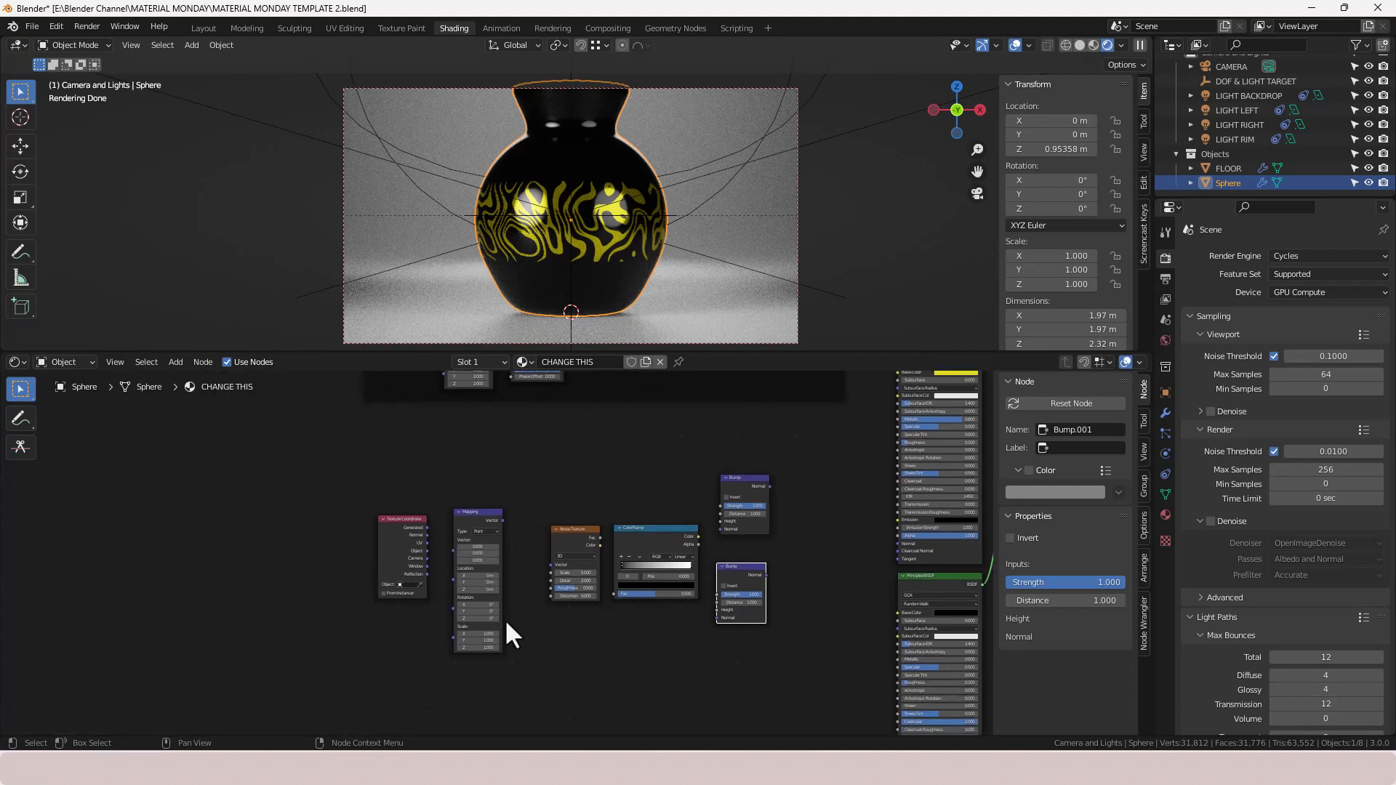
scroll(503, 616, up, 4)
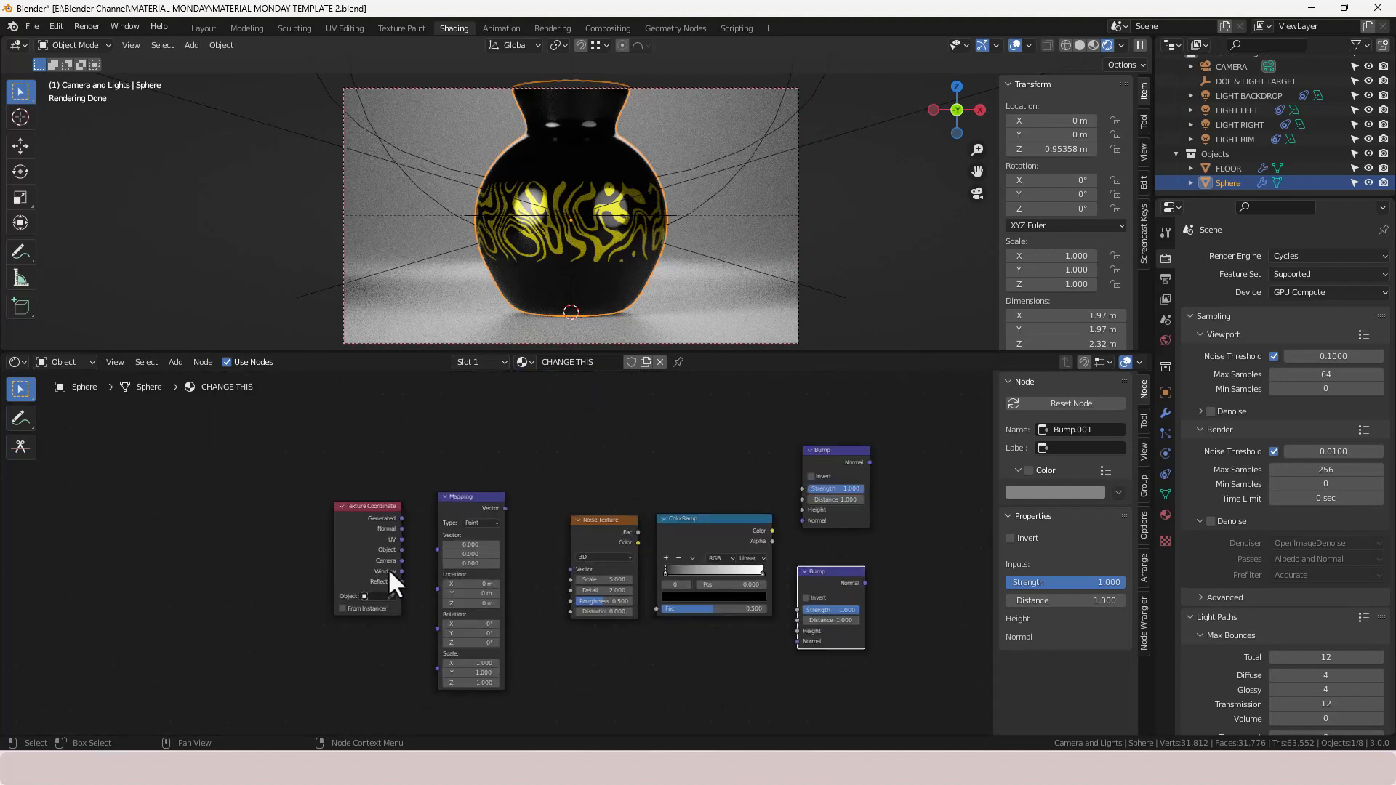
drag(401, 549, 433, 548)
drag(506, 508, 571, 570)
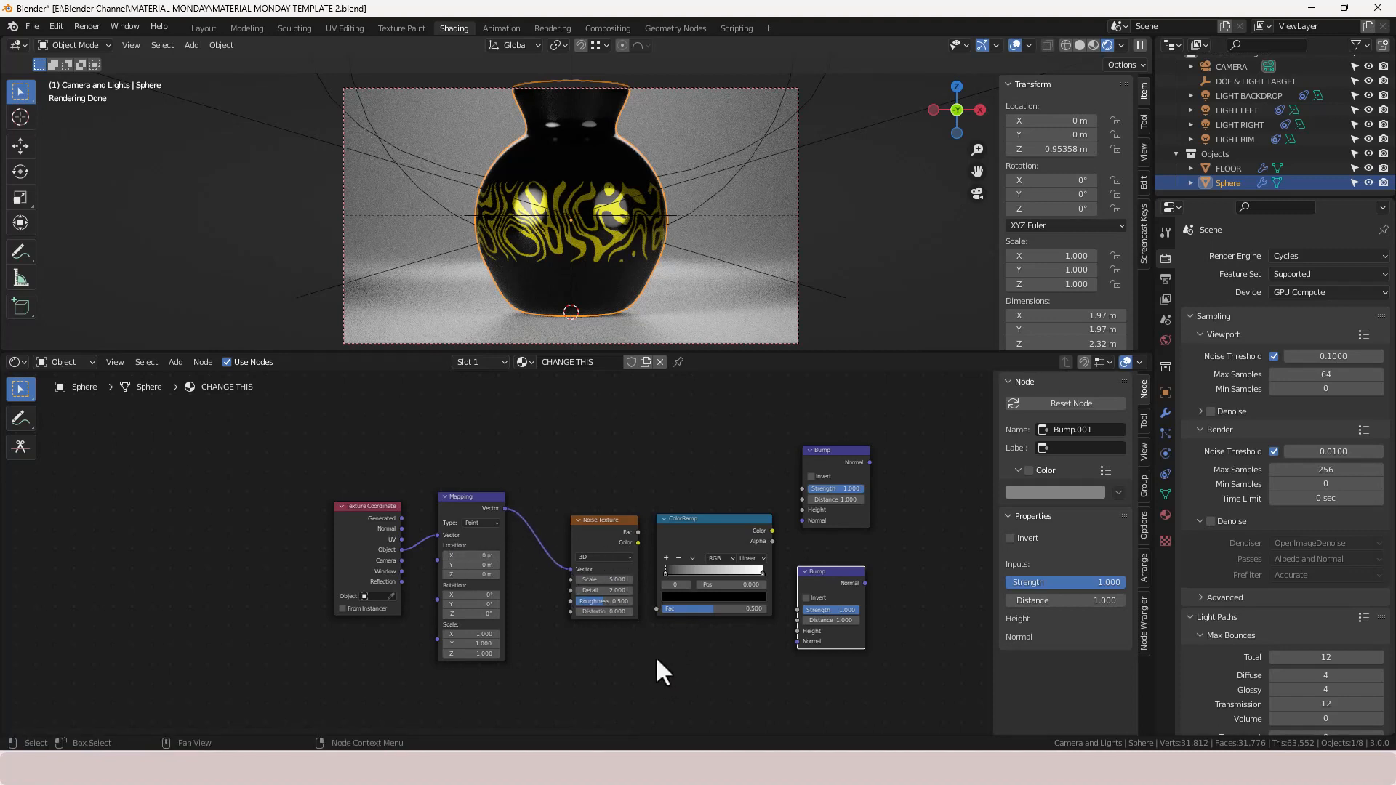
- Connect the Noise Texture Fac to the ColorRamp and the ColorRamp Color to both Bump Height inputs
middle_drag(656, 655, 580, 659)
drag(562, 535, 581, 611)
drag(695, 534, 723, 634)
scroll(804, 591, down, 2)
middle_drag(804, 591, 560, 597)
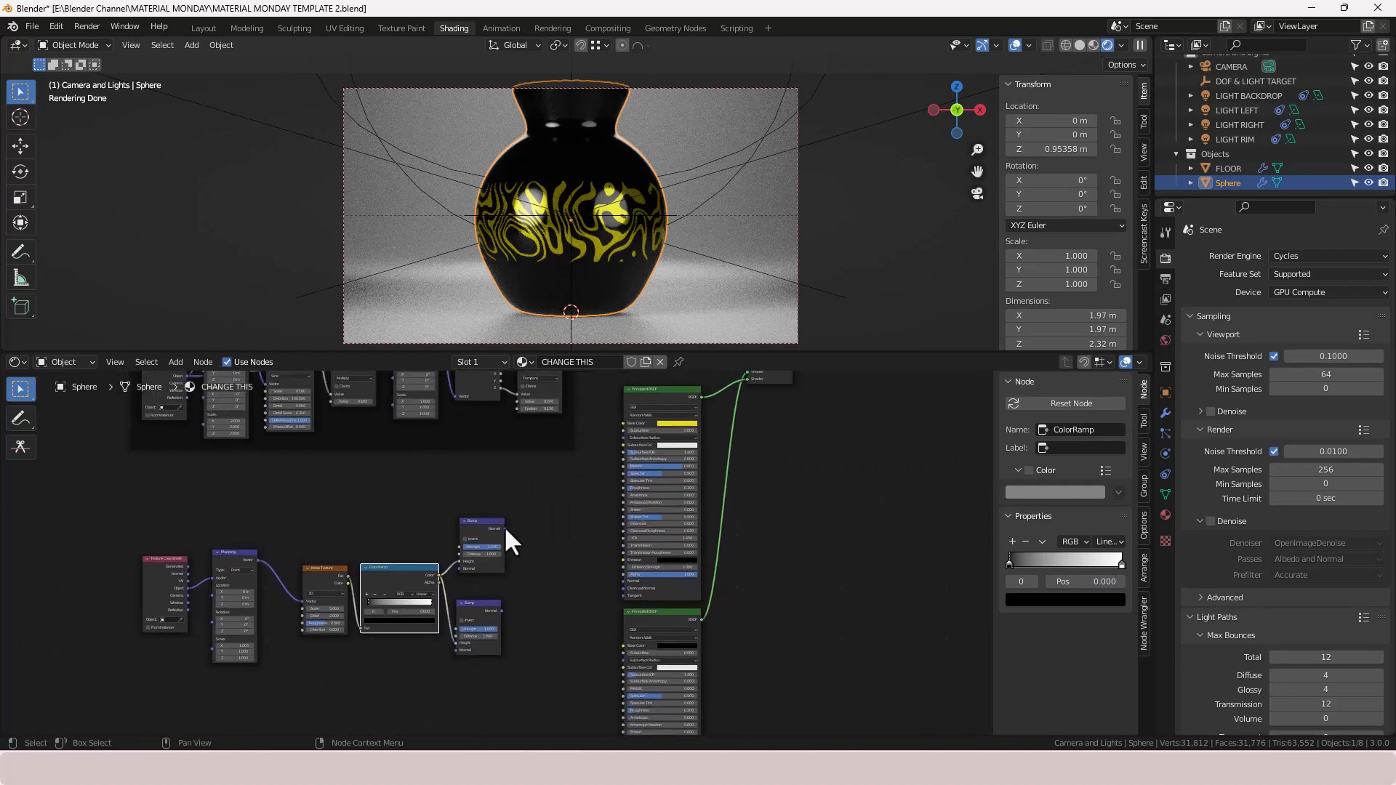
- Connect each Bump node's Normal output to the Normal input of its Principled BSDF
drag(505, 529, 622, 581)
middle_drag(617, 582, 576, 521)
drag(484, 478, 607, 673)
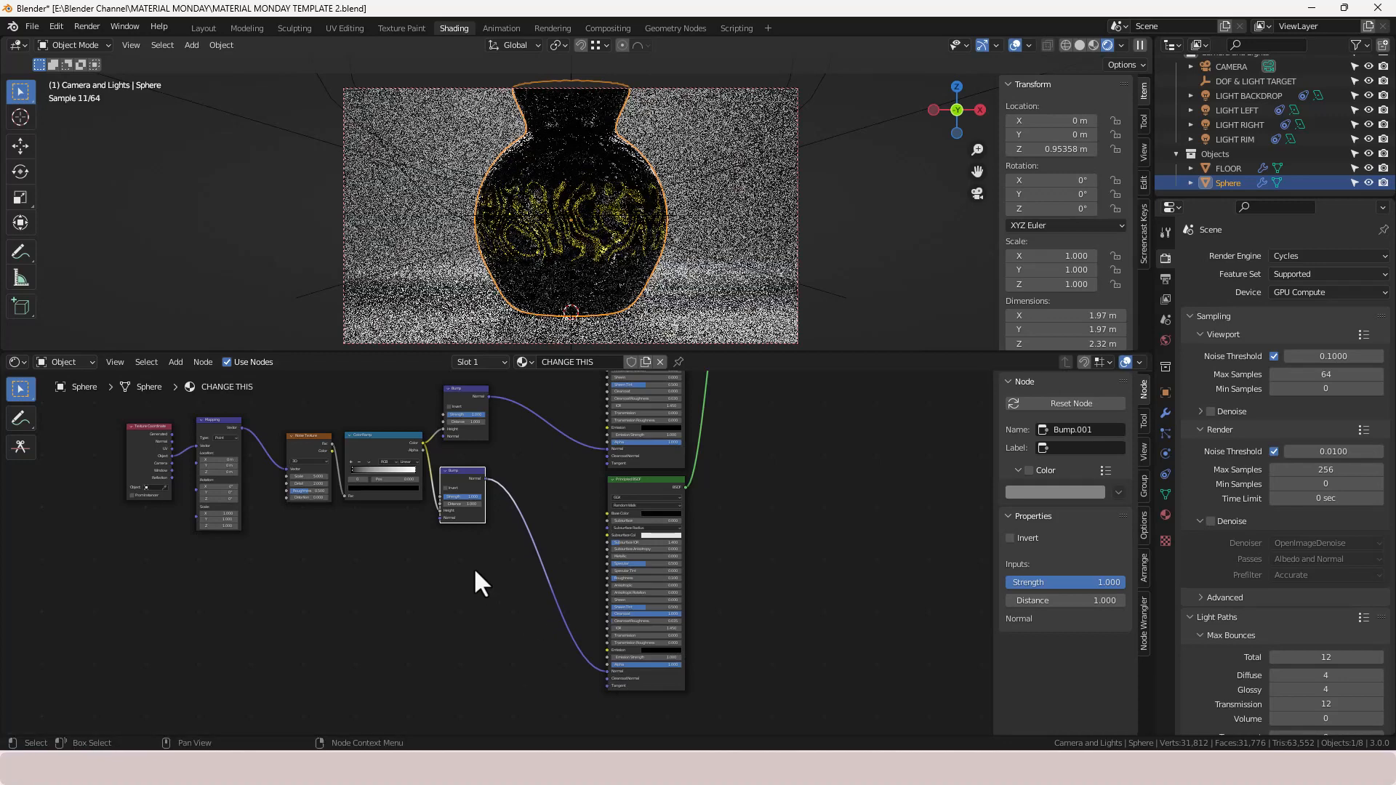
- Set the upper Bump node's Strength to 0.5 and Distance to 0.001
scroll(601, 657, up, 3)
scroll(596, 647, up, 1)
middle_drag(688, 580, 695, 604)
scroll(685, 601, up, 5)
middle_drag(781, 560, 654, 564)
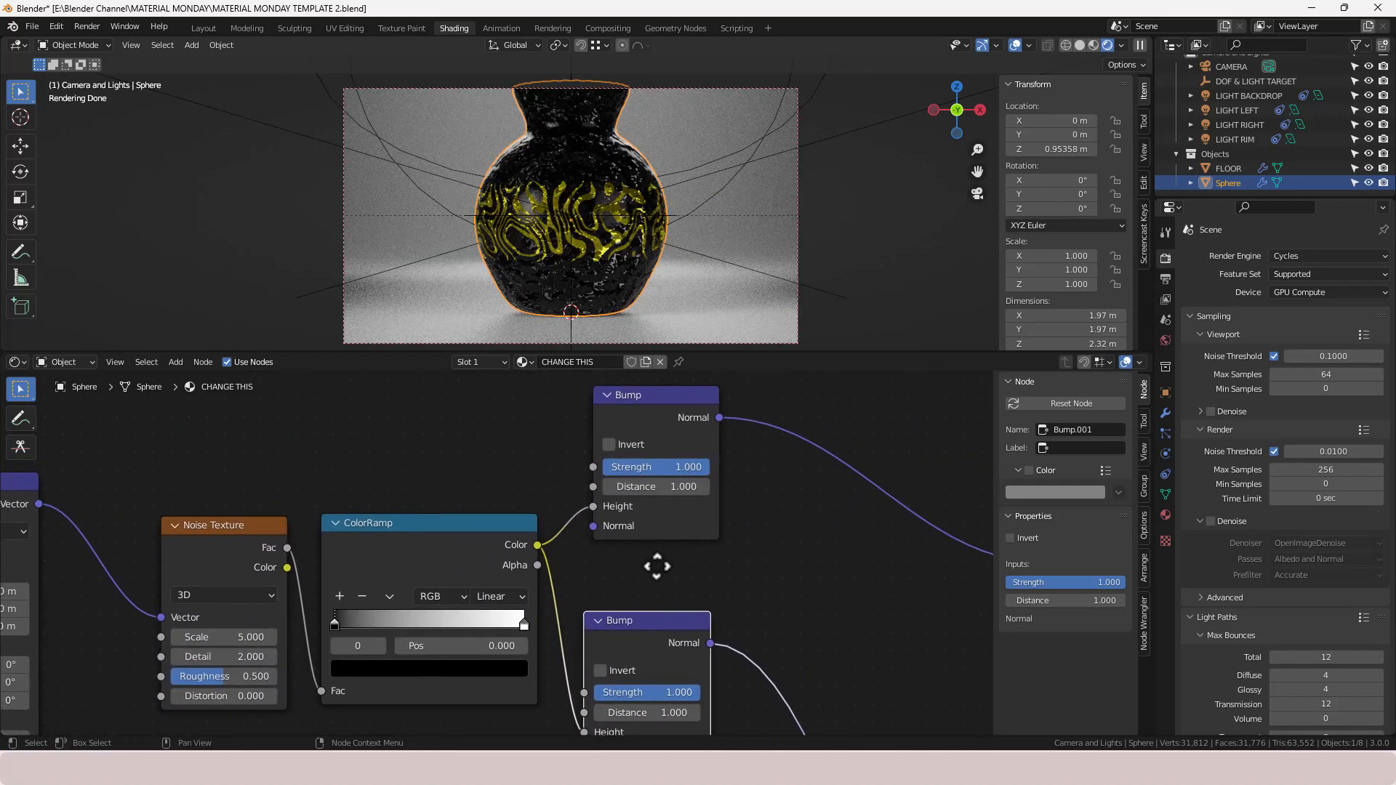
click(690, 465)
key(BackSpace)
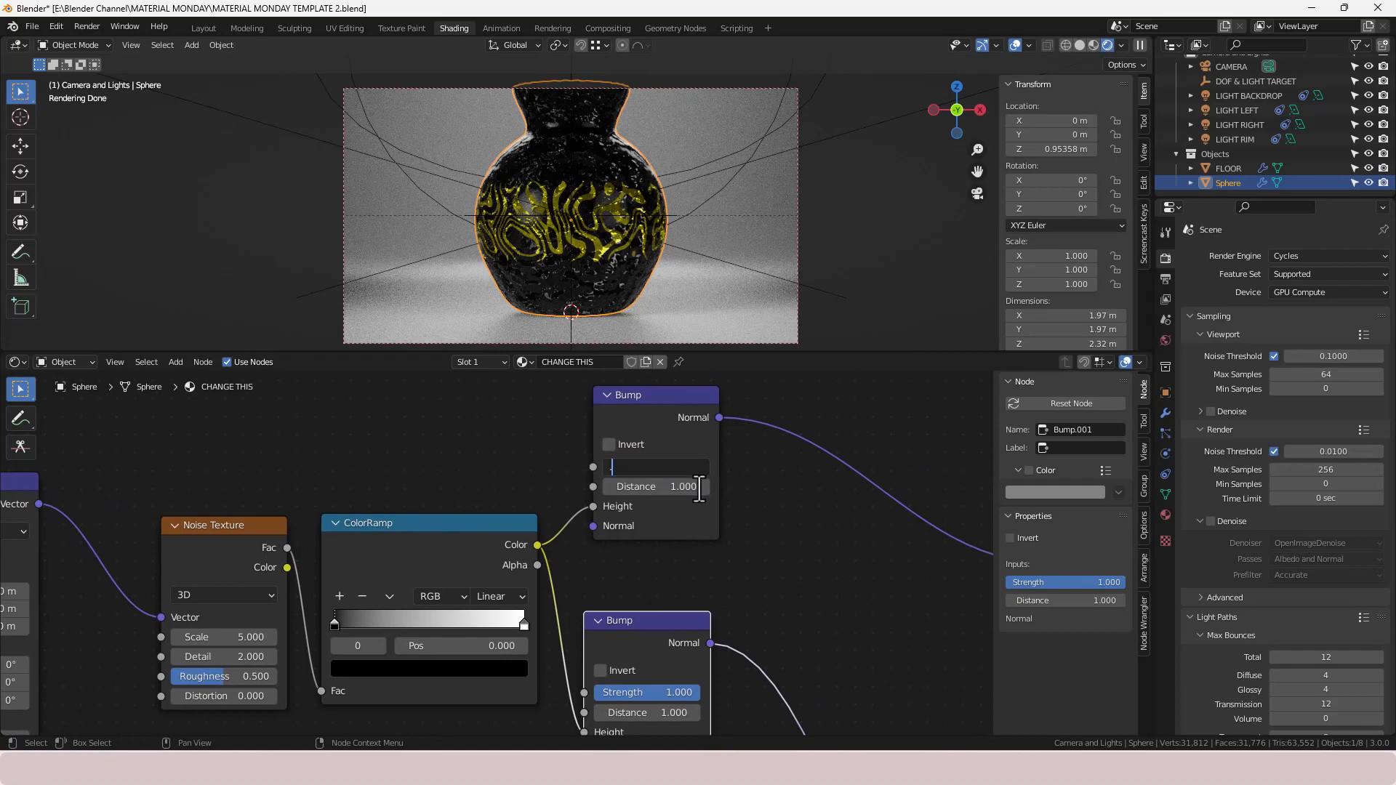
text(0.5)
key(Tab)
text(.00)
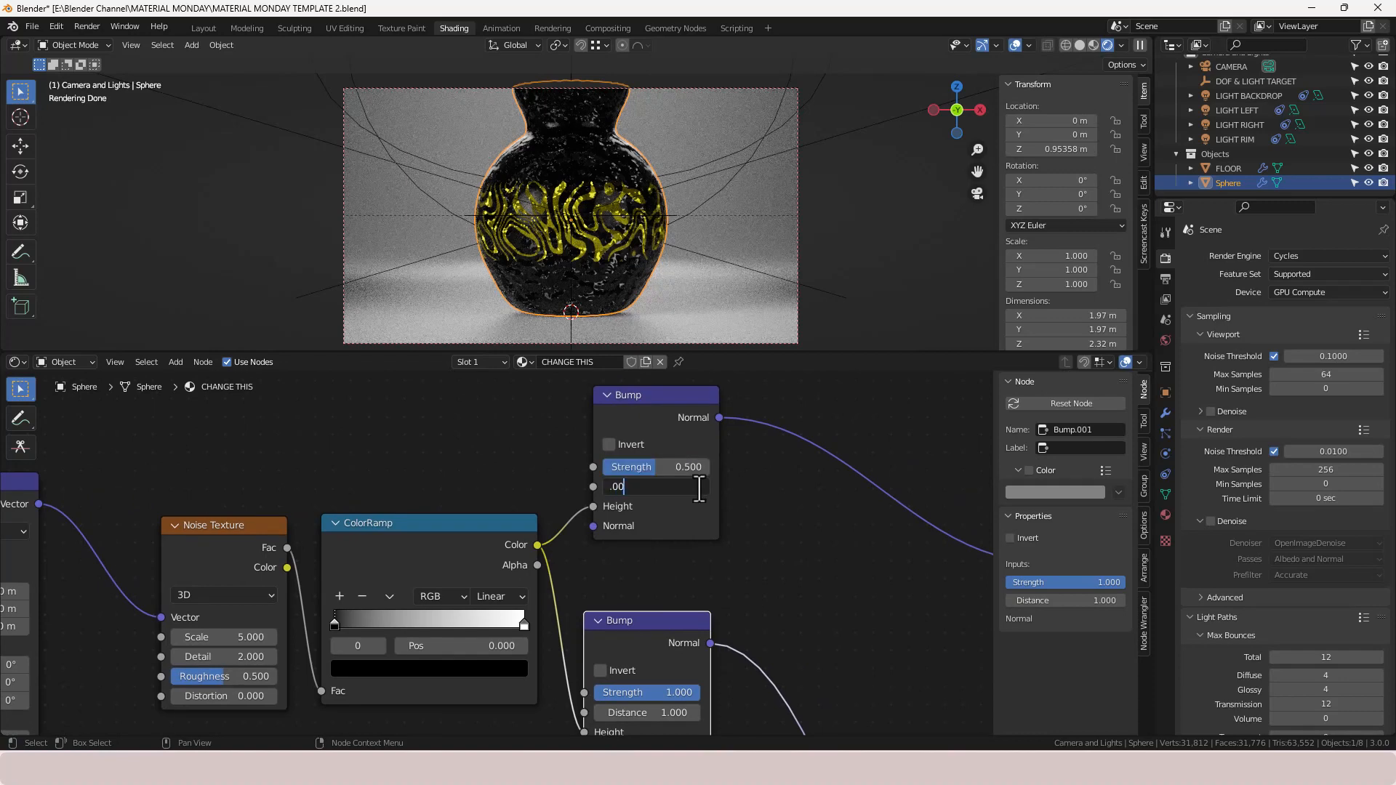
text(1)
key(Return)
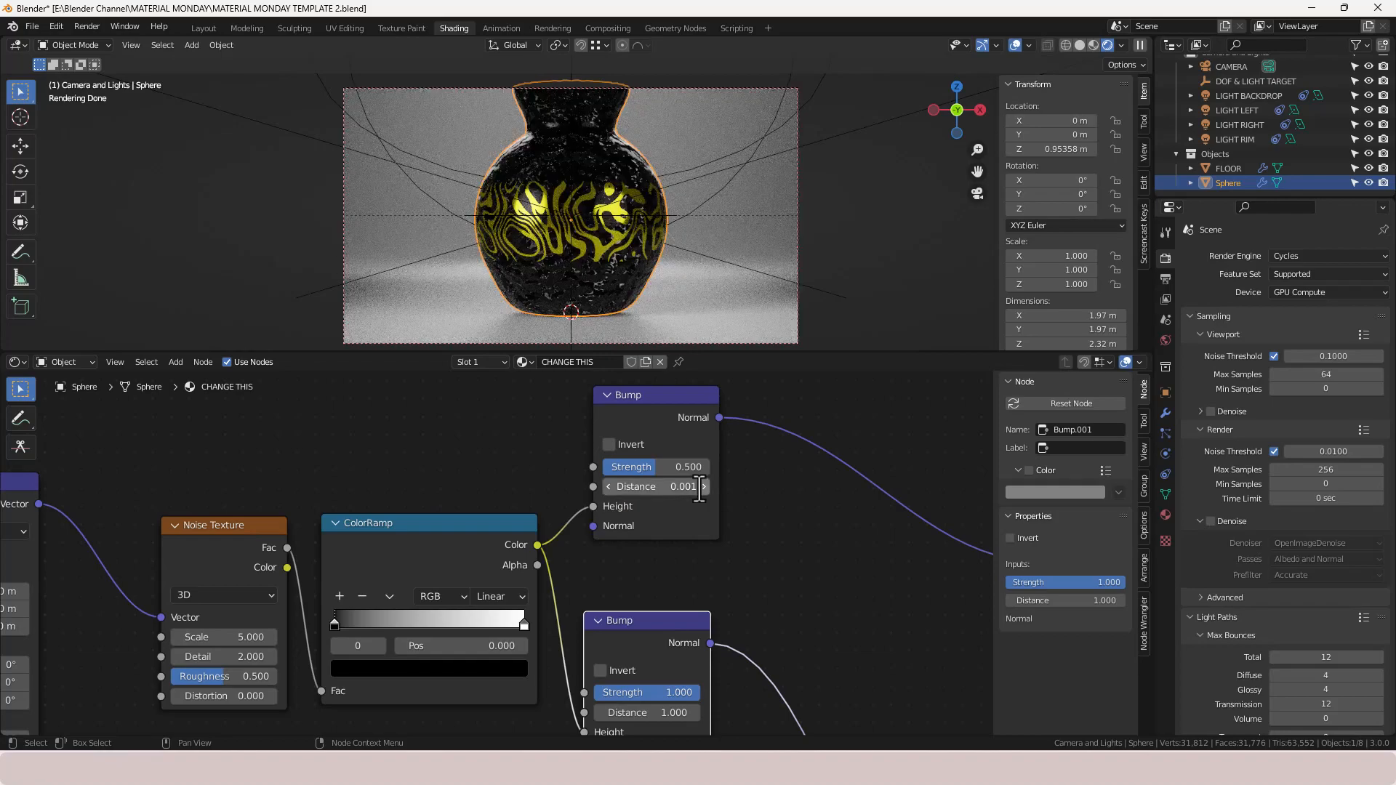
- Set the Noise Texture Scale to 1 and Detail to 15
scroll(543, 289, up, 6)
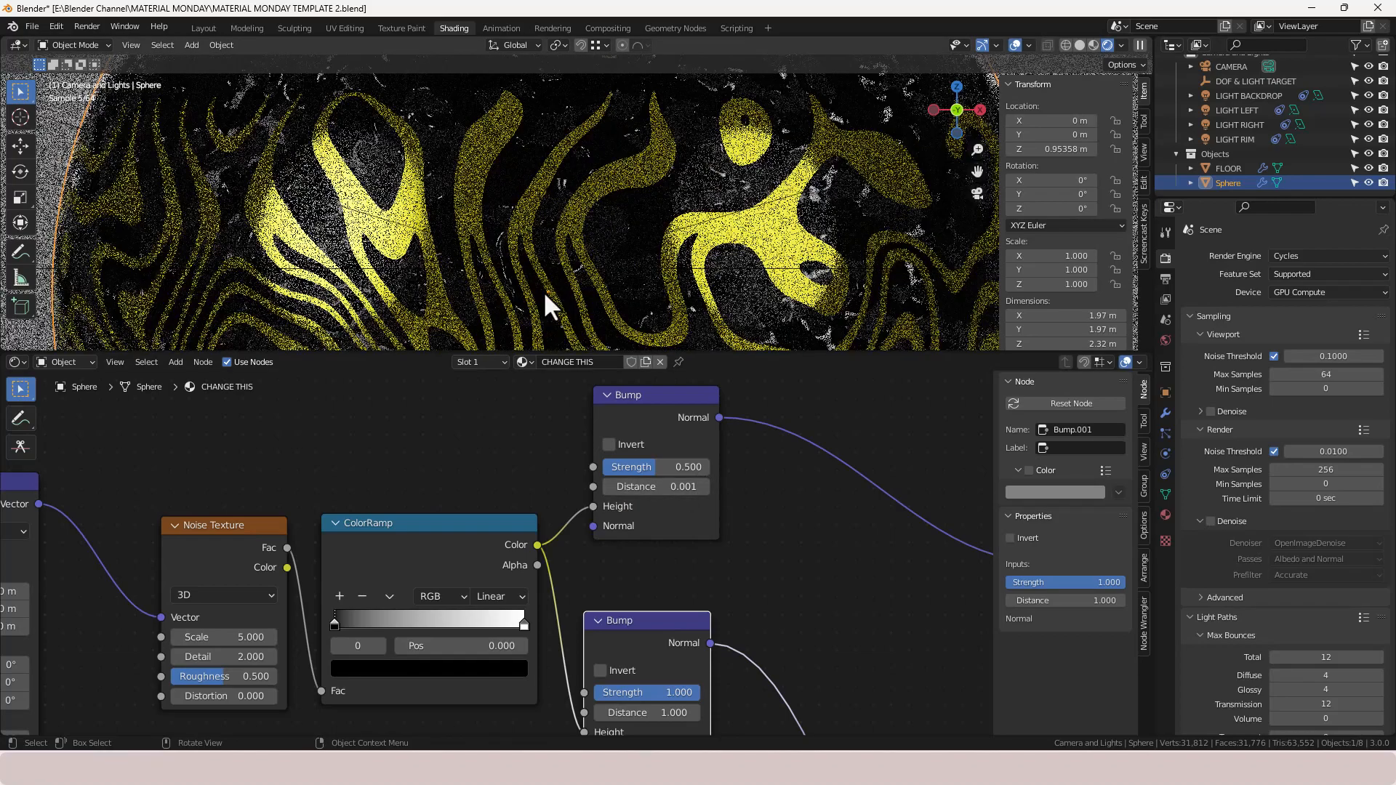
scroll(543, 291, down, 6)
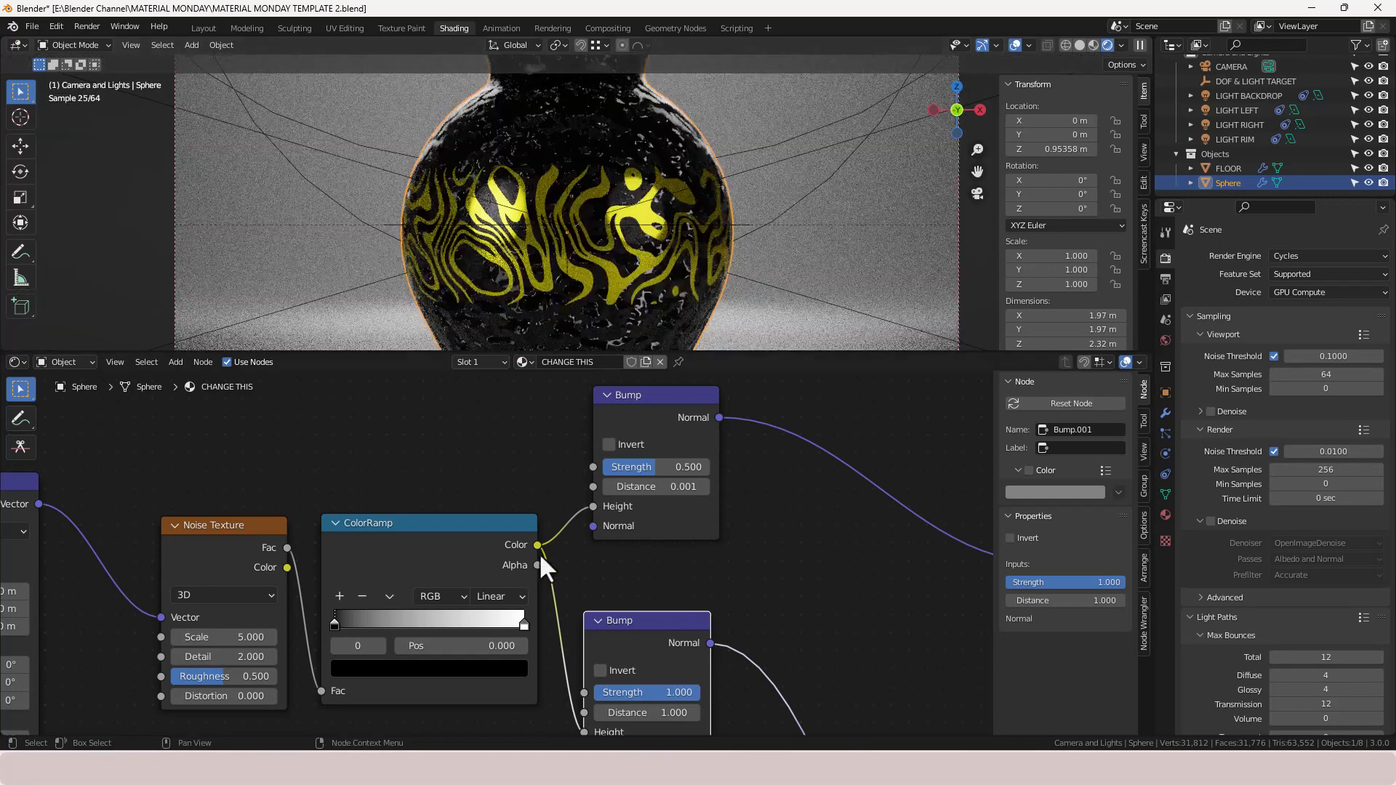
scroll(465, 674, up, 2)
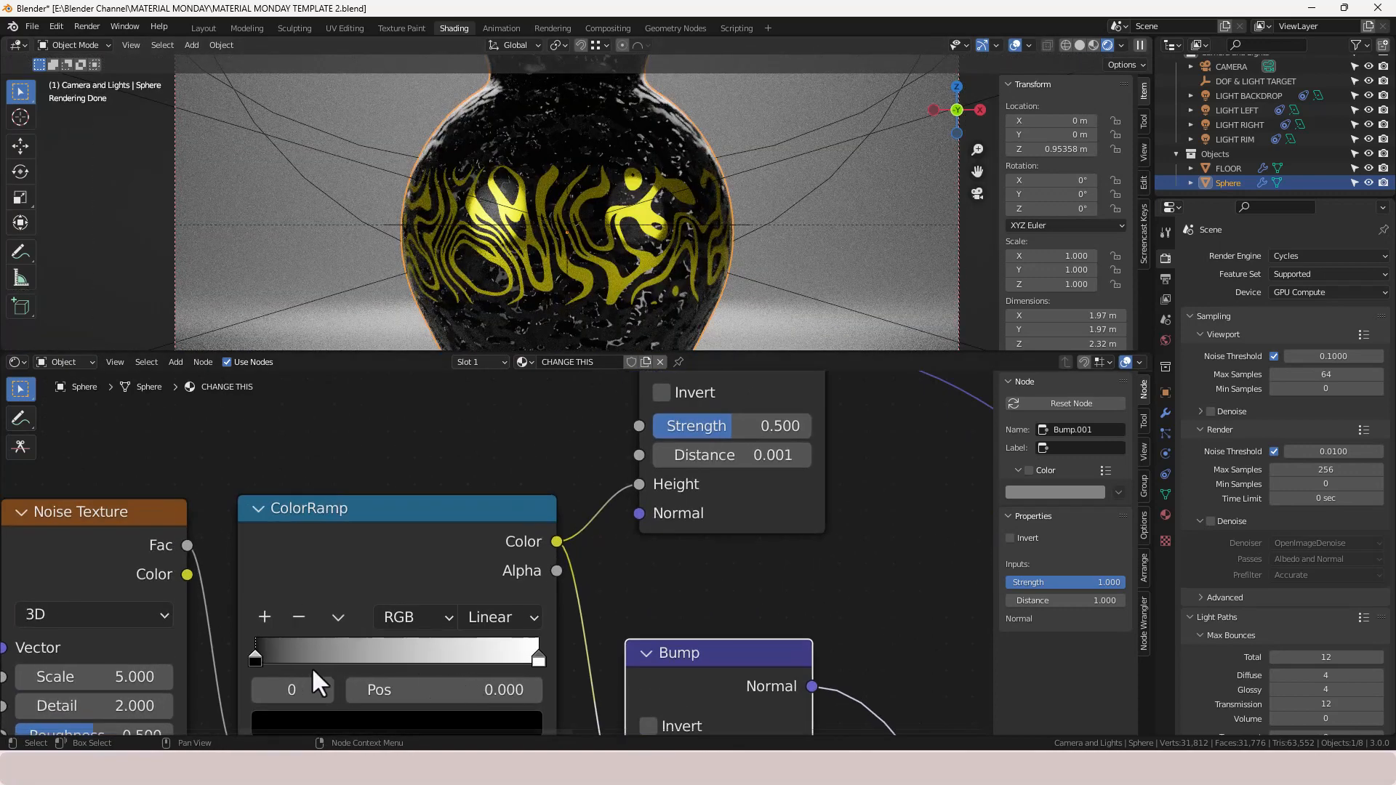
middle_drag(212, 612, 601, 464)
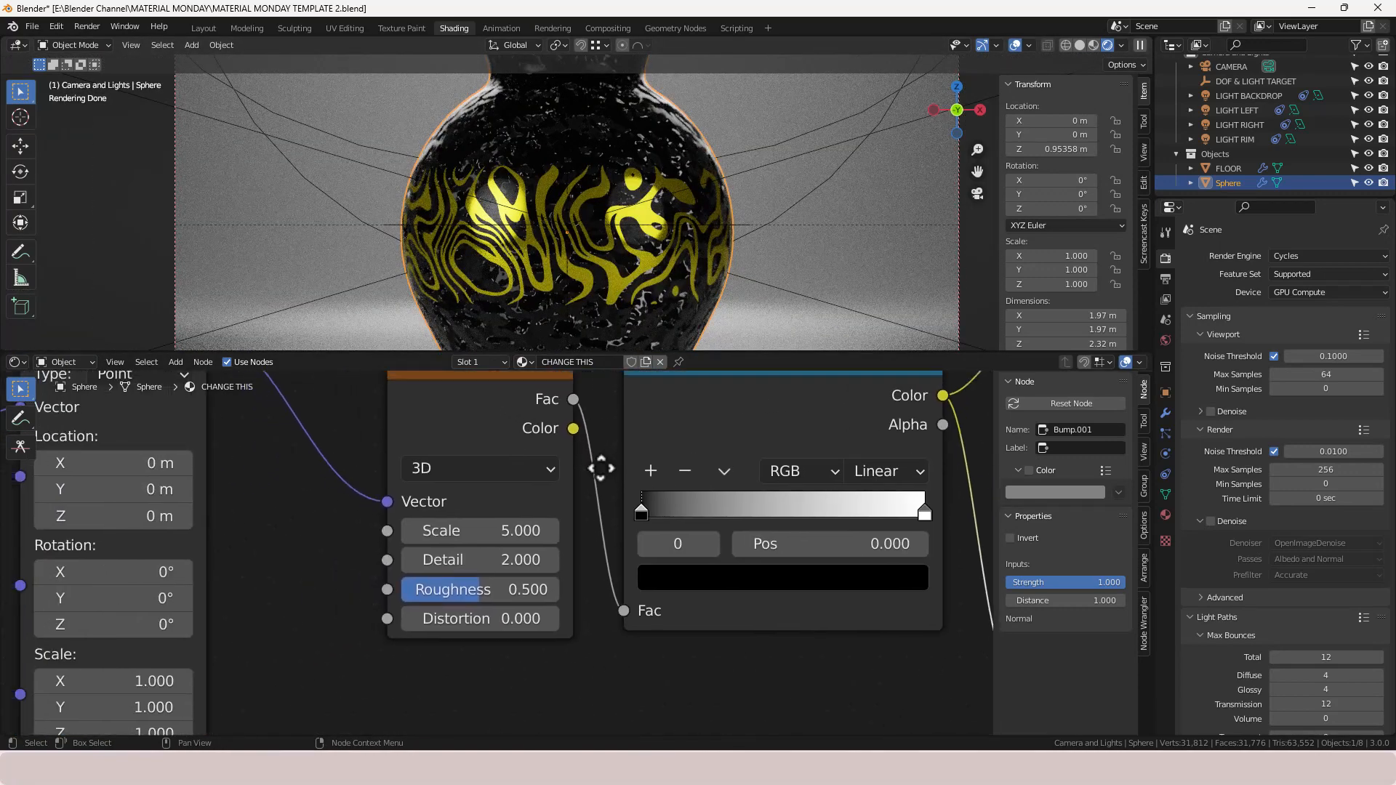
click(533, 533)
text(1)
key(Return)
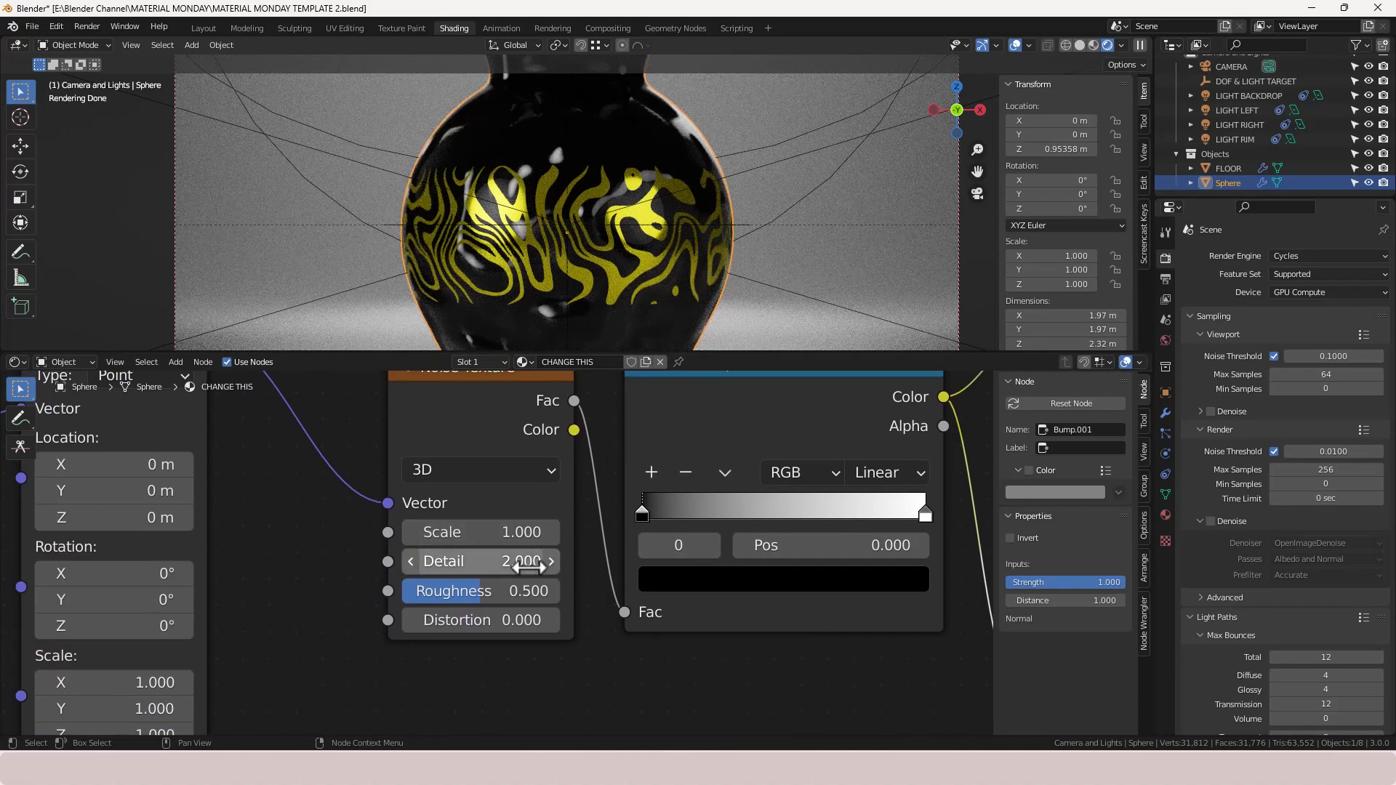
click(498, 564)
text(15)
key(Return)
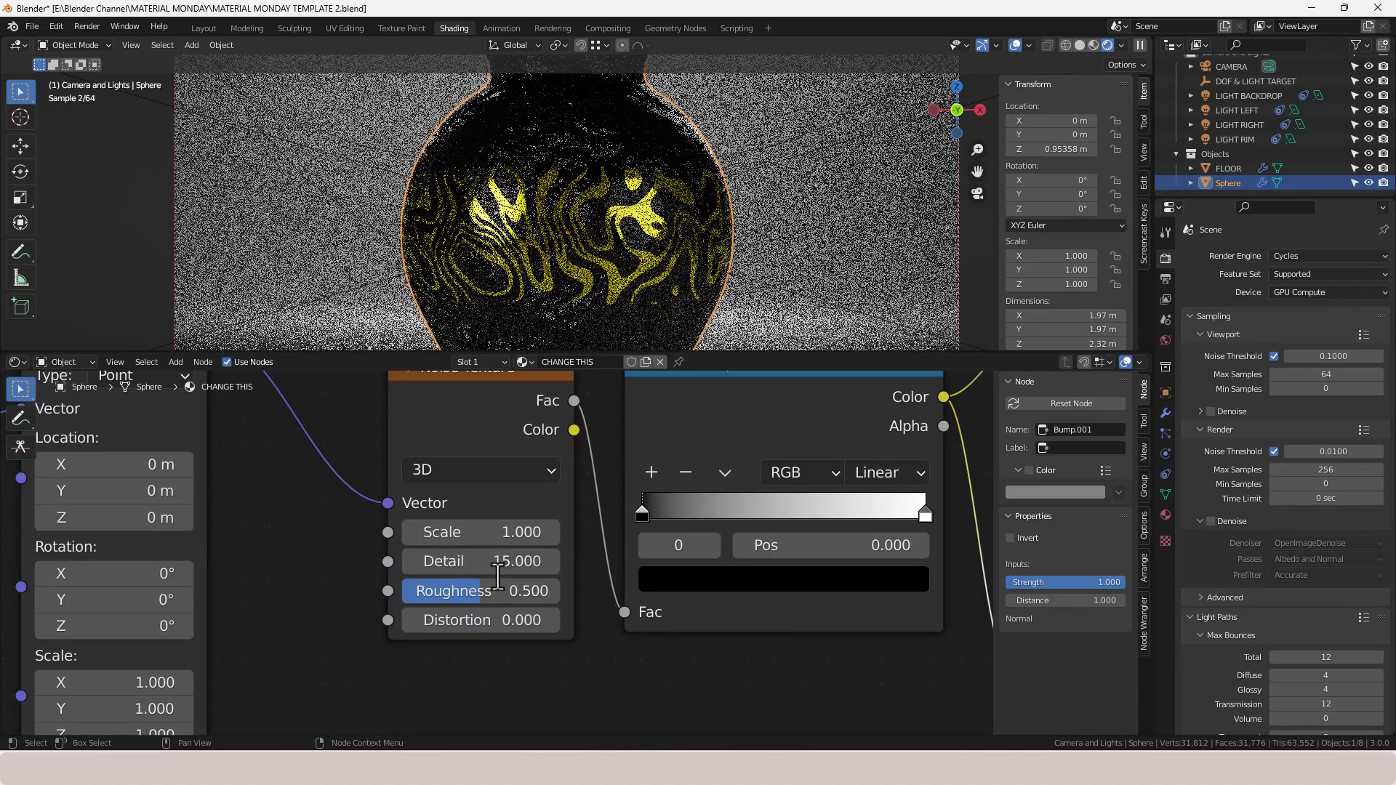
- Preview the ColorRamp and both Bump node outputs in the viewport
scroll(809, 551, down, 6)
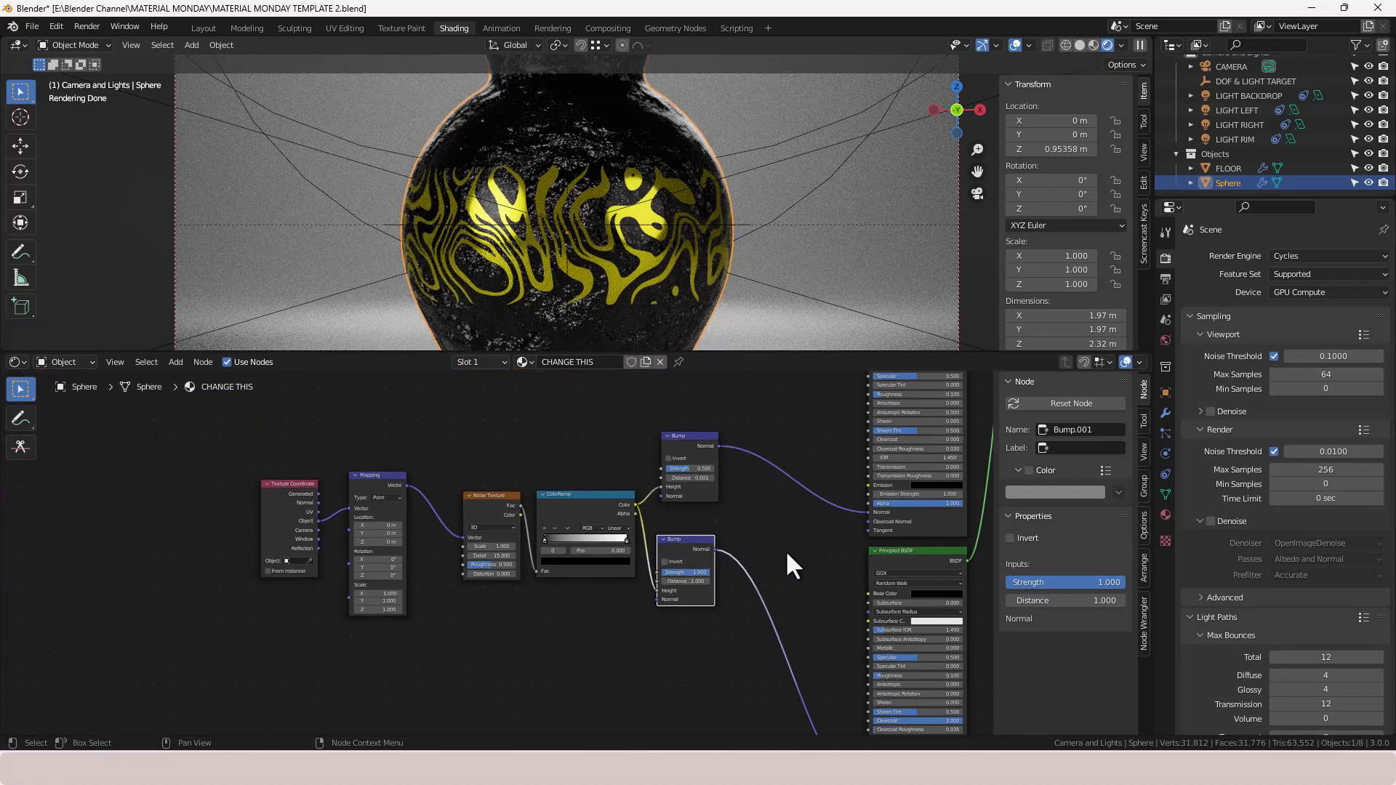
ctrl+shift+click(609, 503)
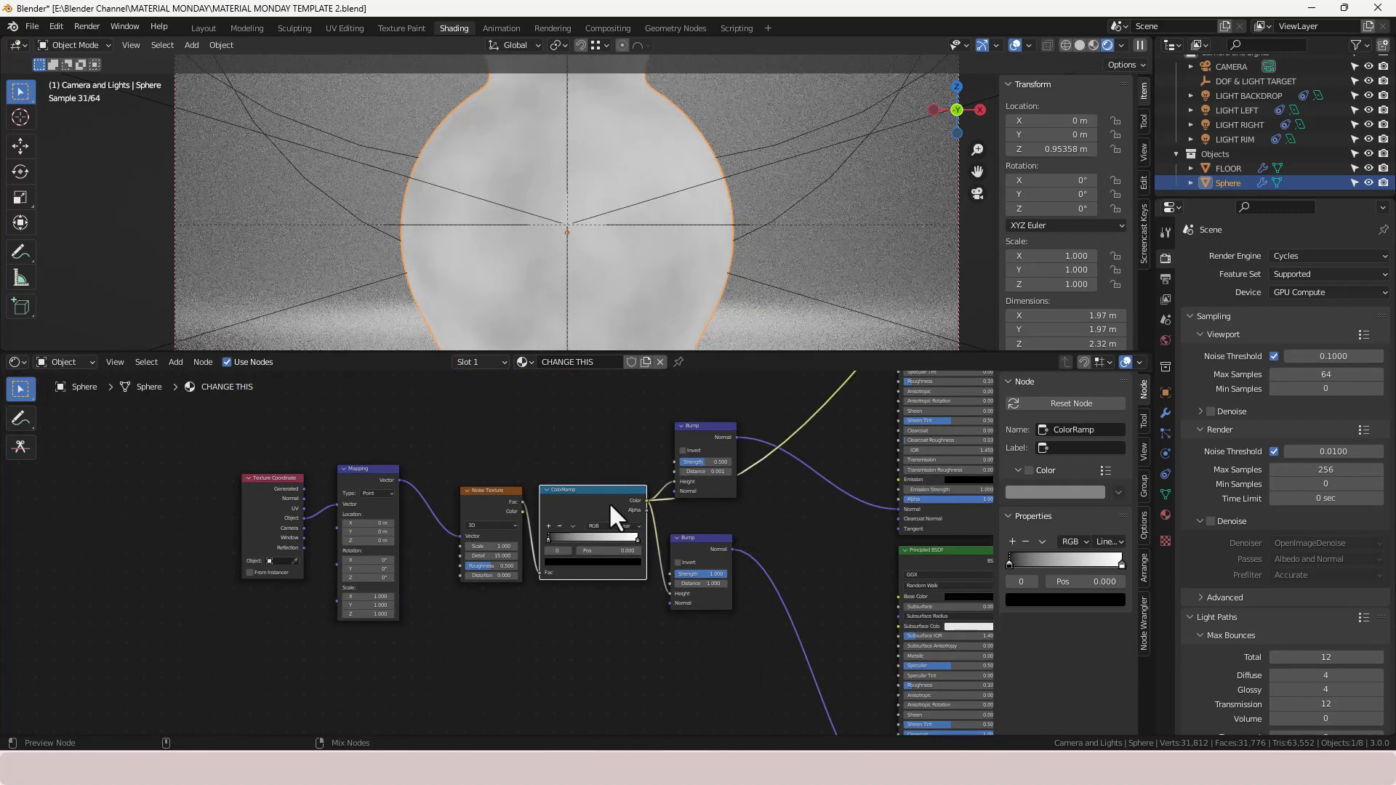
ctrl+shift+click(702, 438)
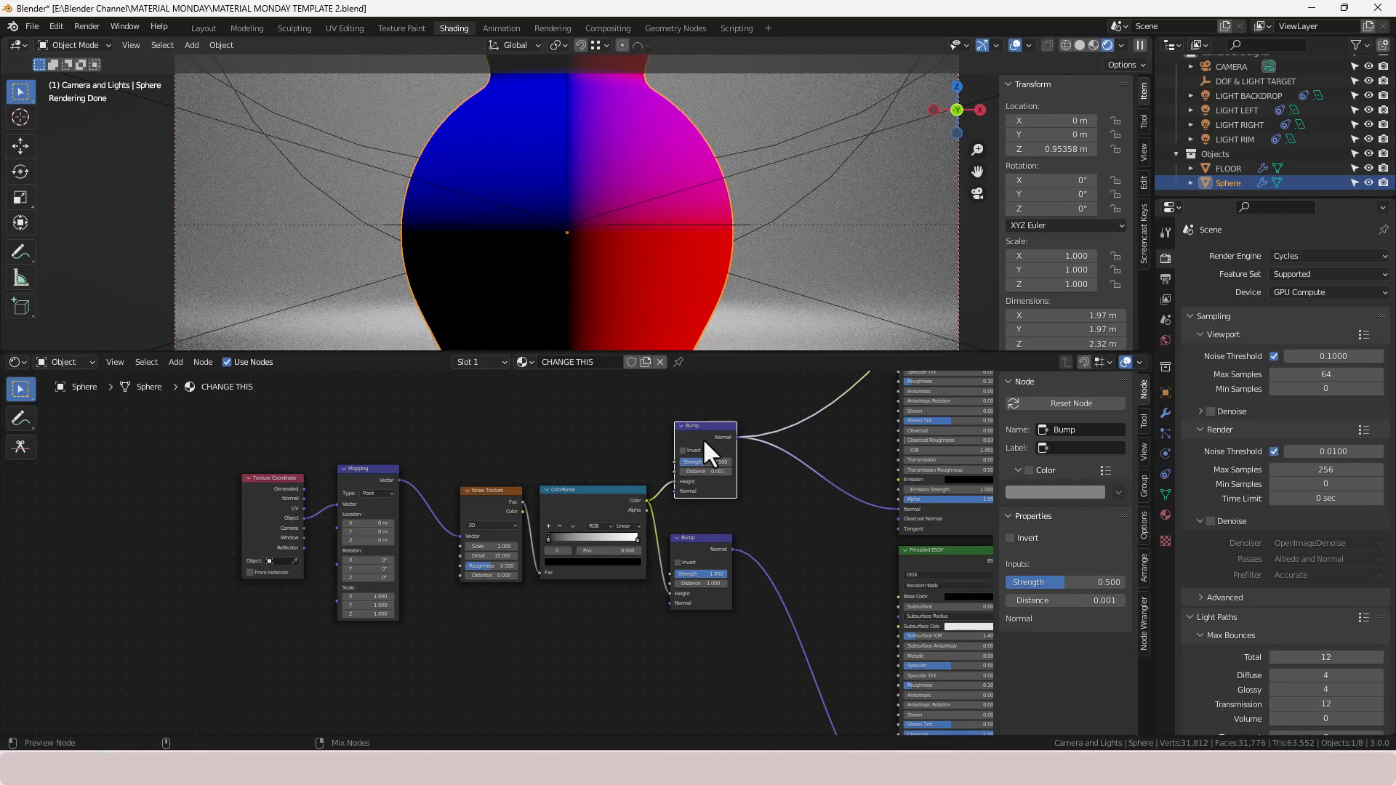
ctrl+shift+click(705, 547)
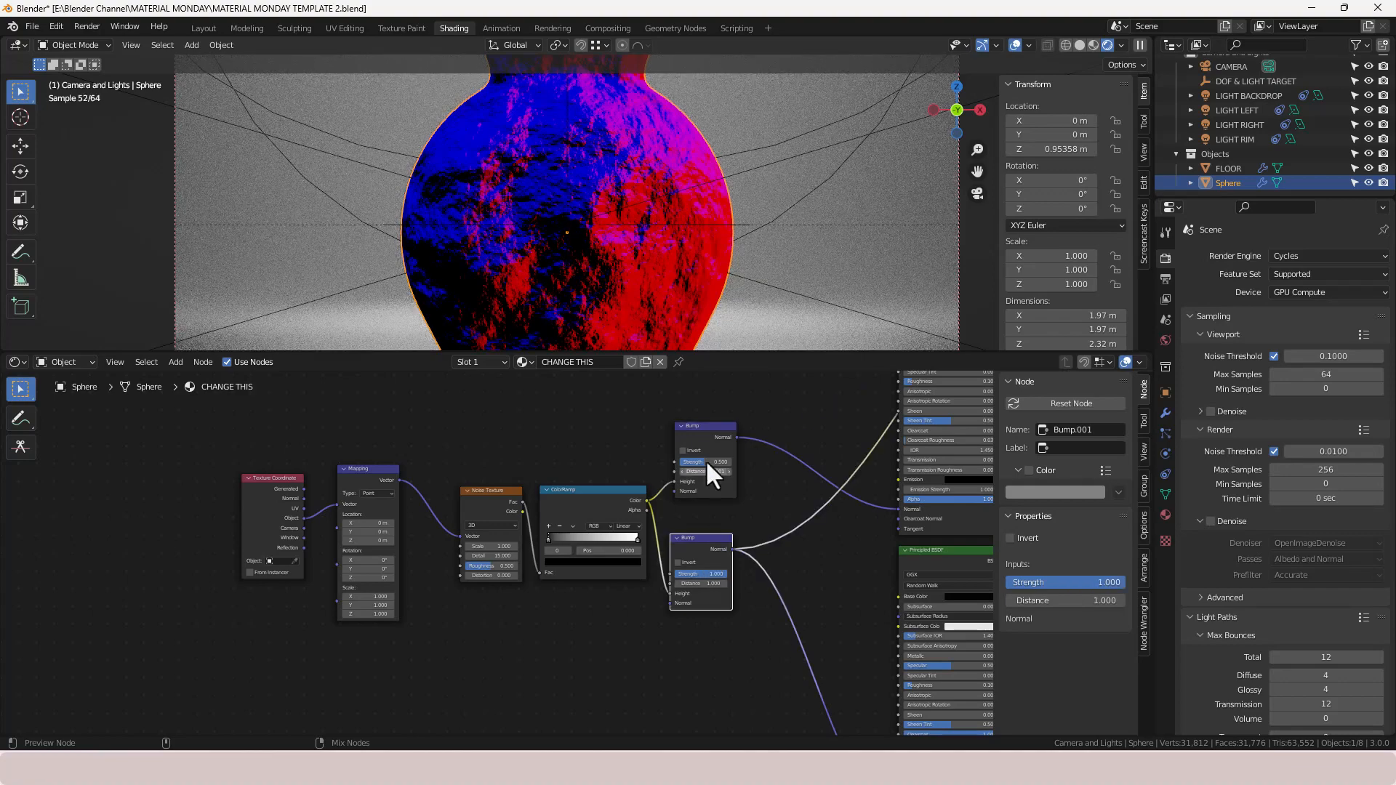
ctrl+shift+click(701, 440)
scroll(529, 256, up, 5)
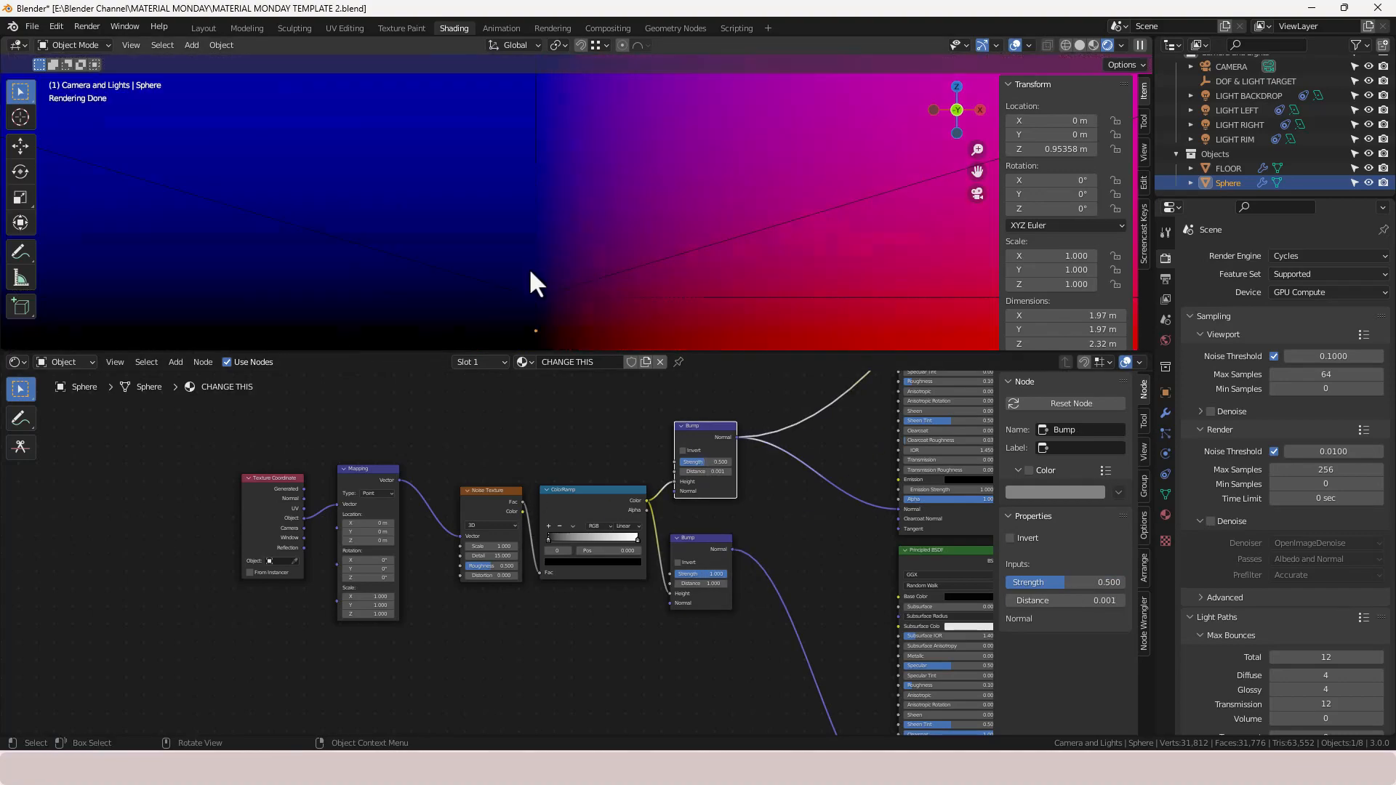
scroll(529, 272, down, 2)
scroll(512, 632, up, 3)
scroll(511, 625, up, 1)
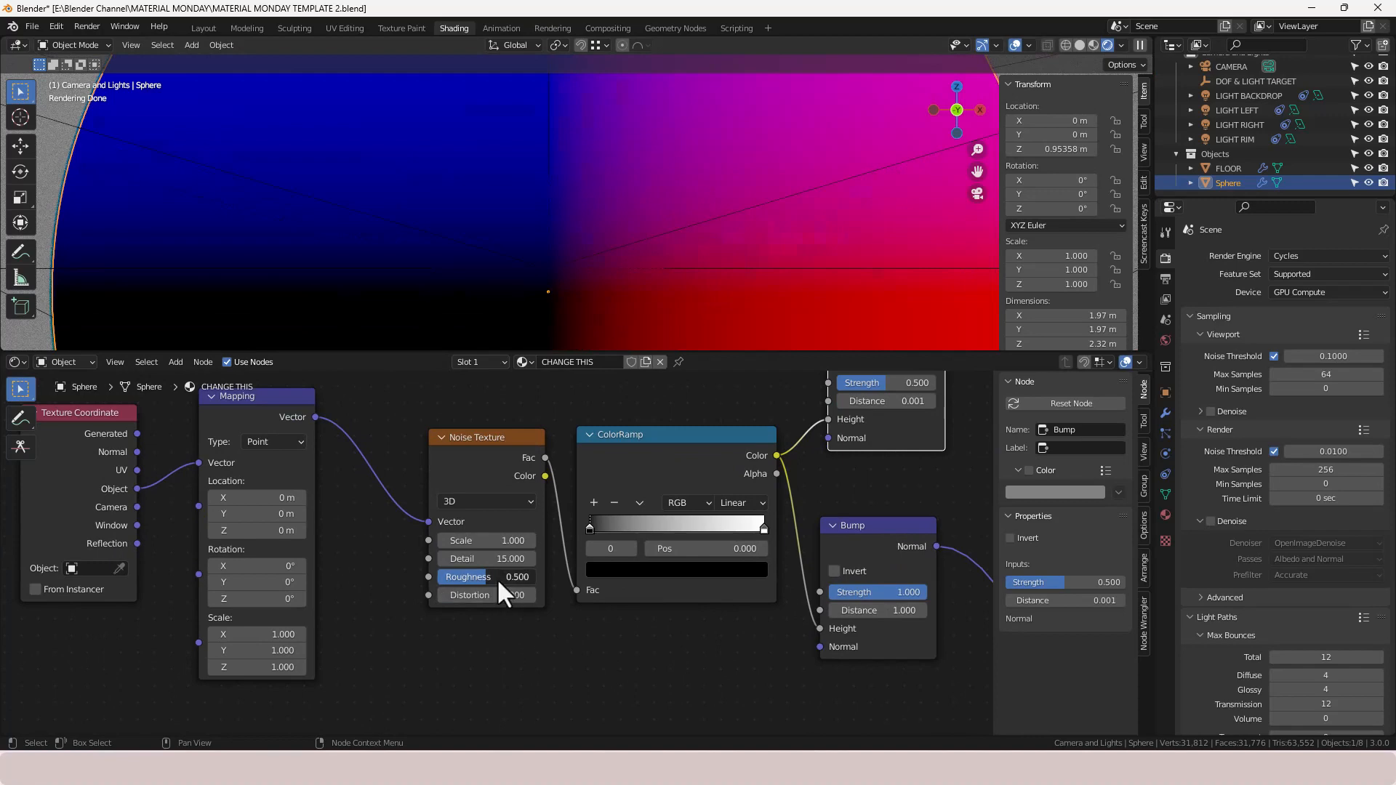
- Set the Noise Texture Roughness to 1.0
drag(496, 578, 552, 578)
scroll(544, 266, up, 4)
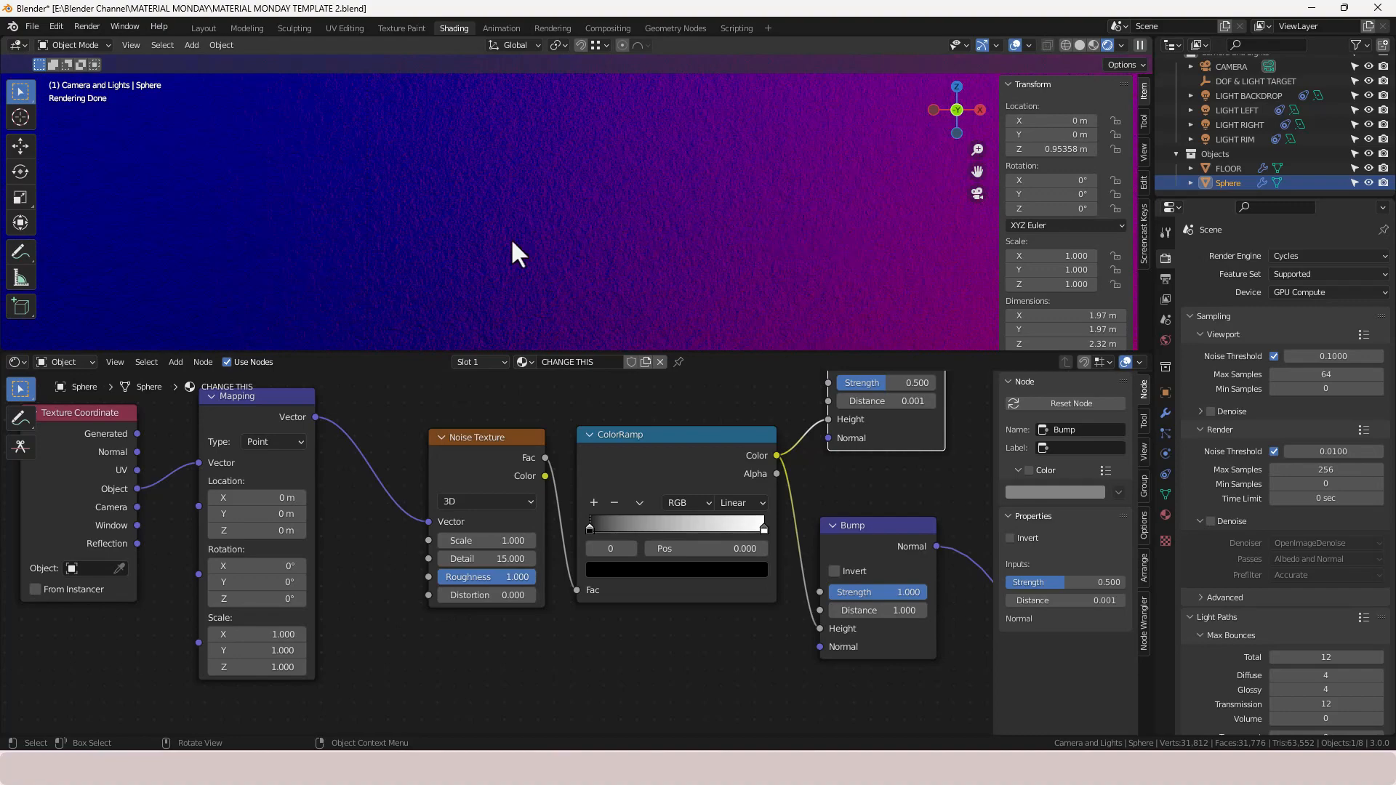
scroll(708, 267, down, 4)
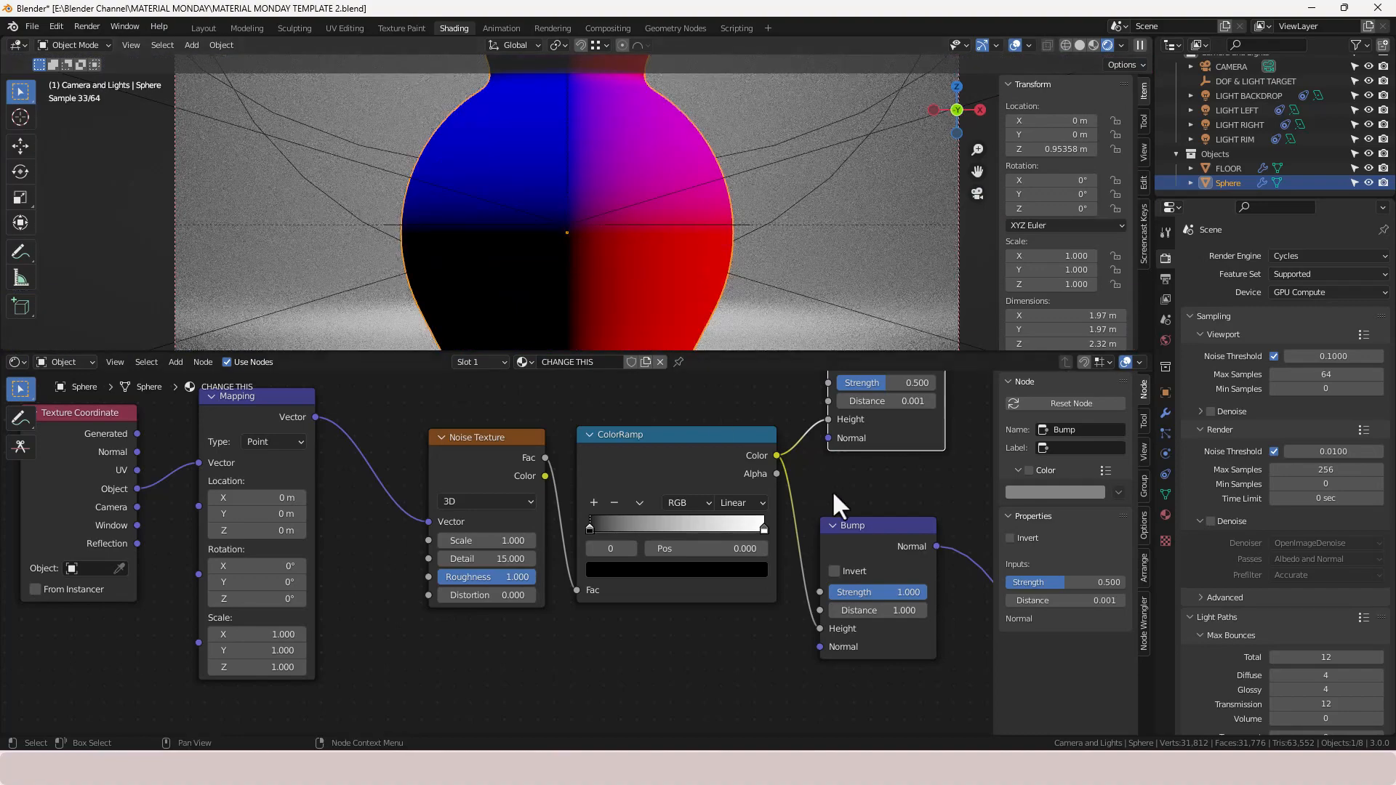
scroll(836, 501, down, 3)
scroll(843, 493, down, 2)
middle_drag(765, 458, 665, 538)
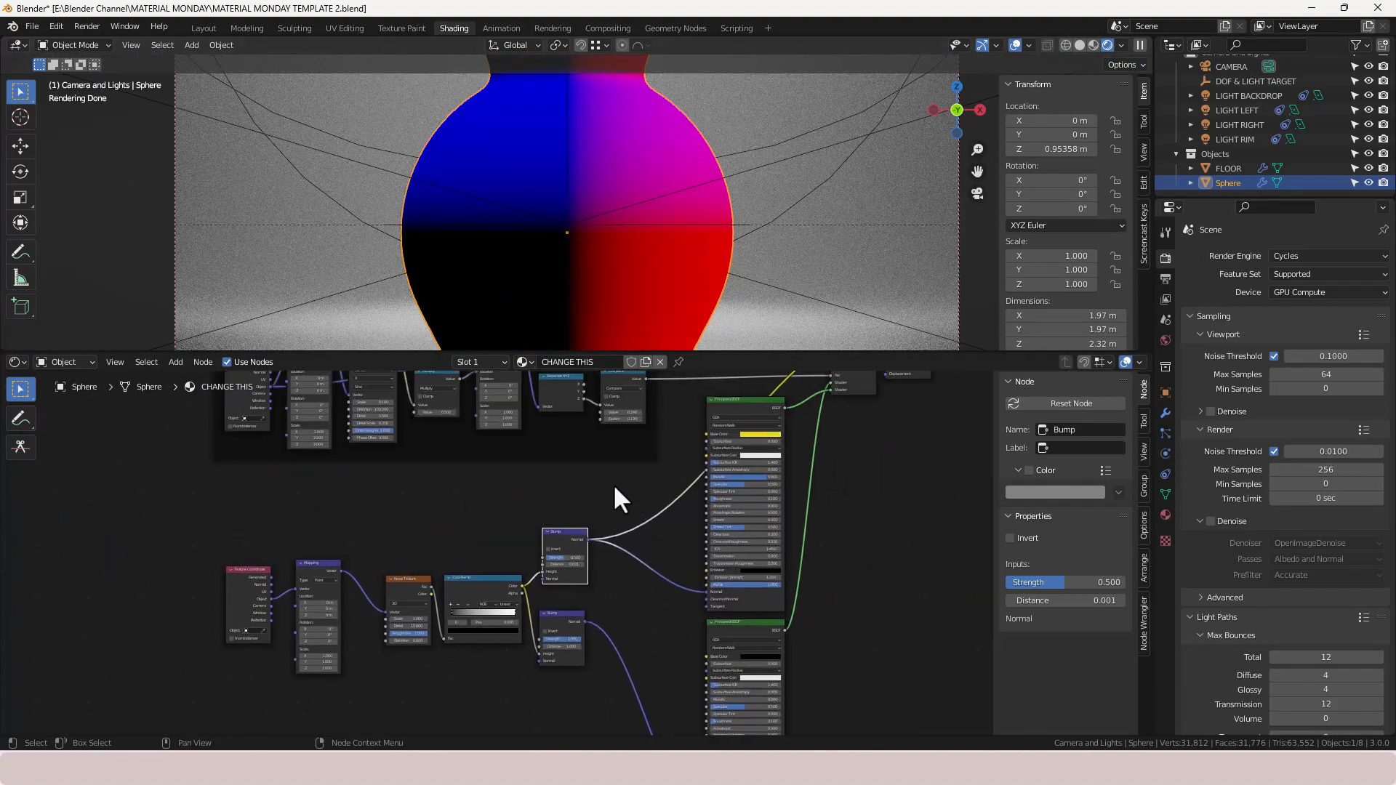
- Preview the yellow metallic Principled BSDF on the vase in the viewport
ctrl+shift+click(744, 408)
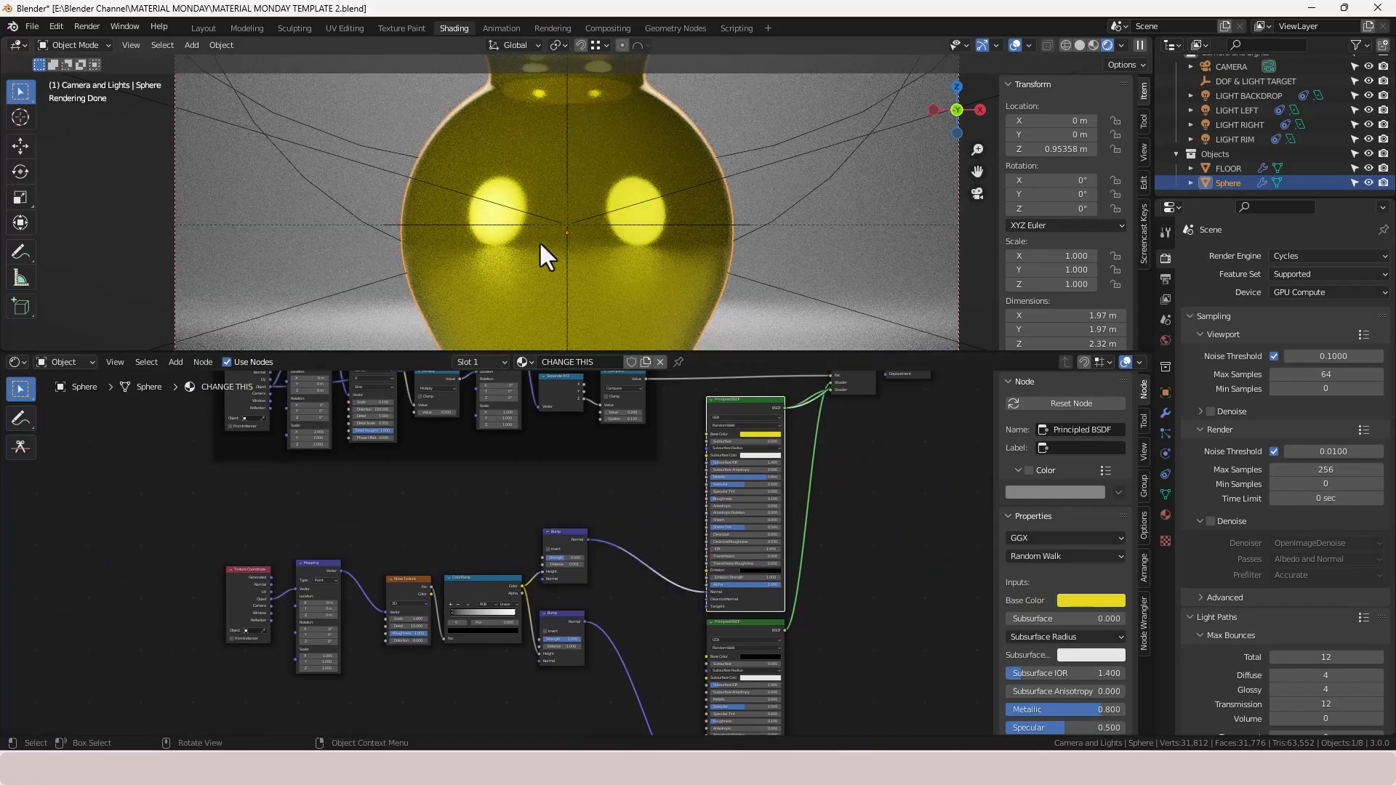
scroll(524, 247, up, 5)
scroll(526, 250, up, 2)
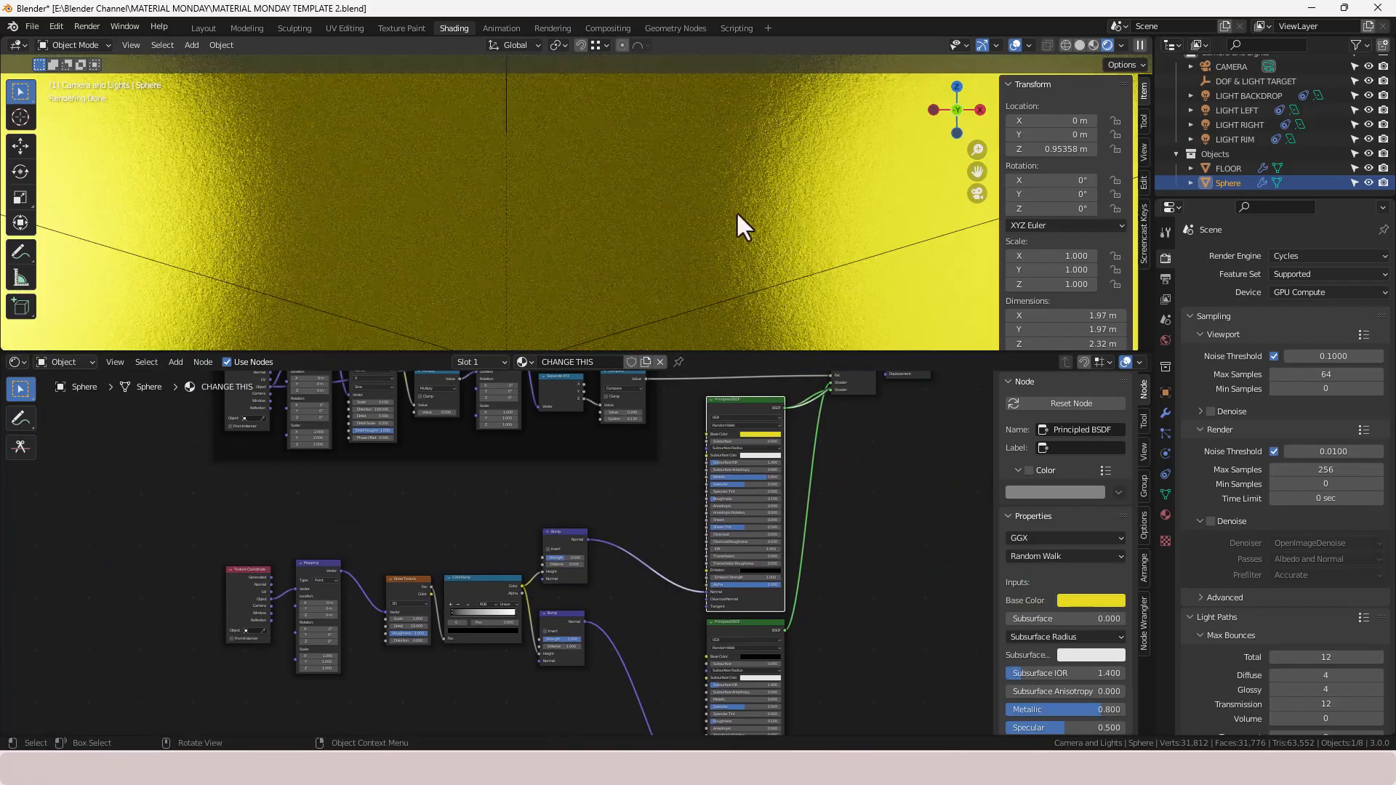
scroll(772, 267, down, 10)
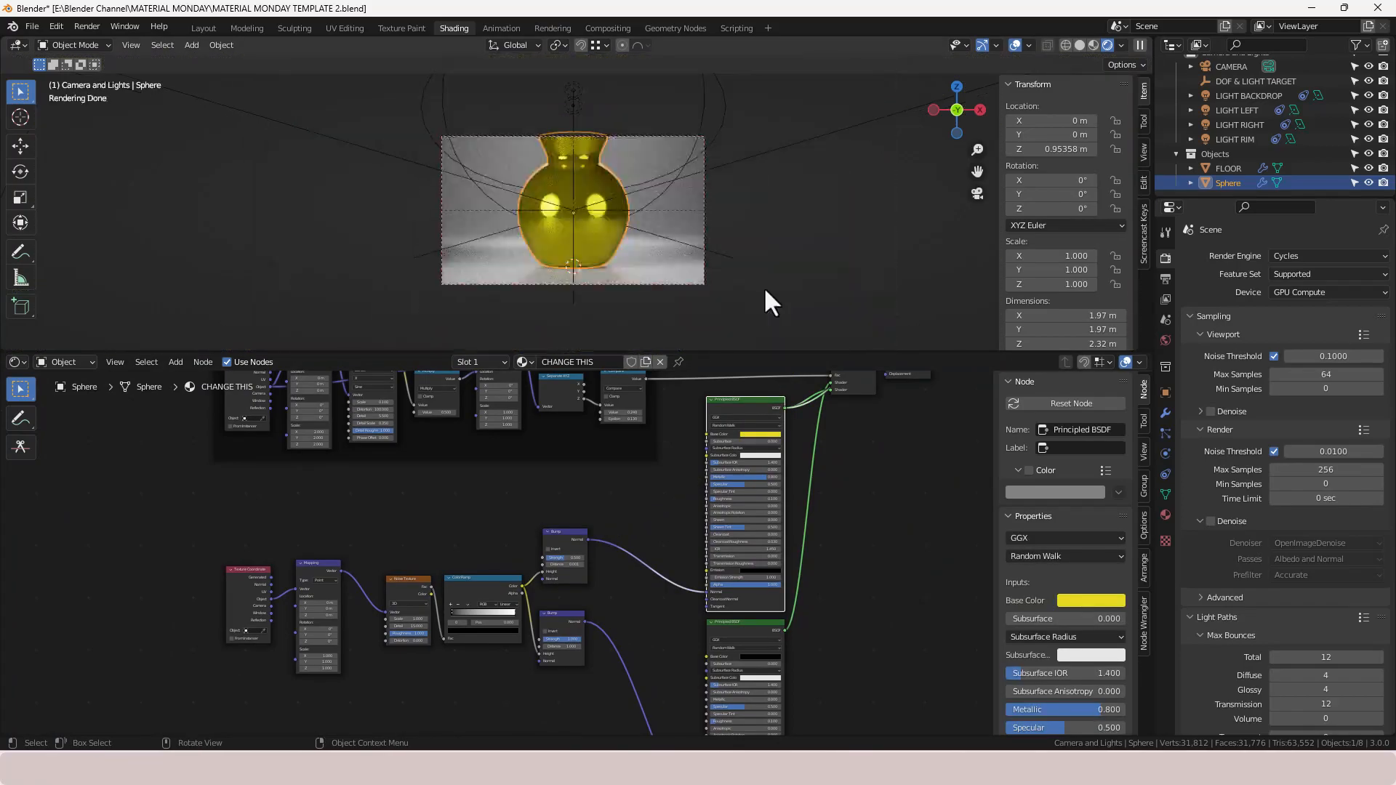
- Set the lower Bump node's Strength to 0.5 and Distance to 0.001
middle_drag(658, 529, 666, 465)
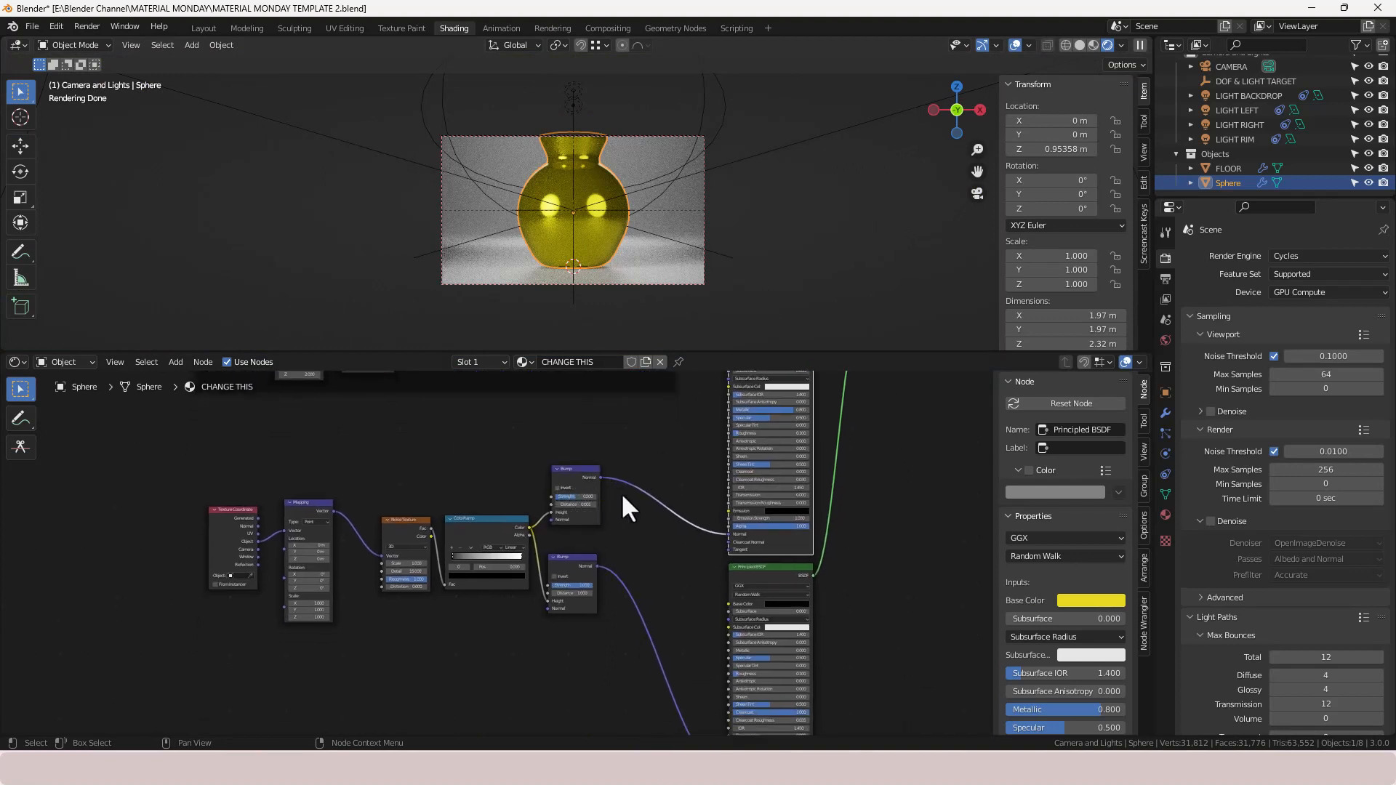
middle_drag(643, 536, 690, 491)
scroll(644, 550, up, 2)
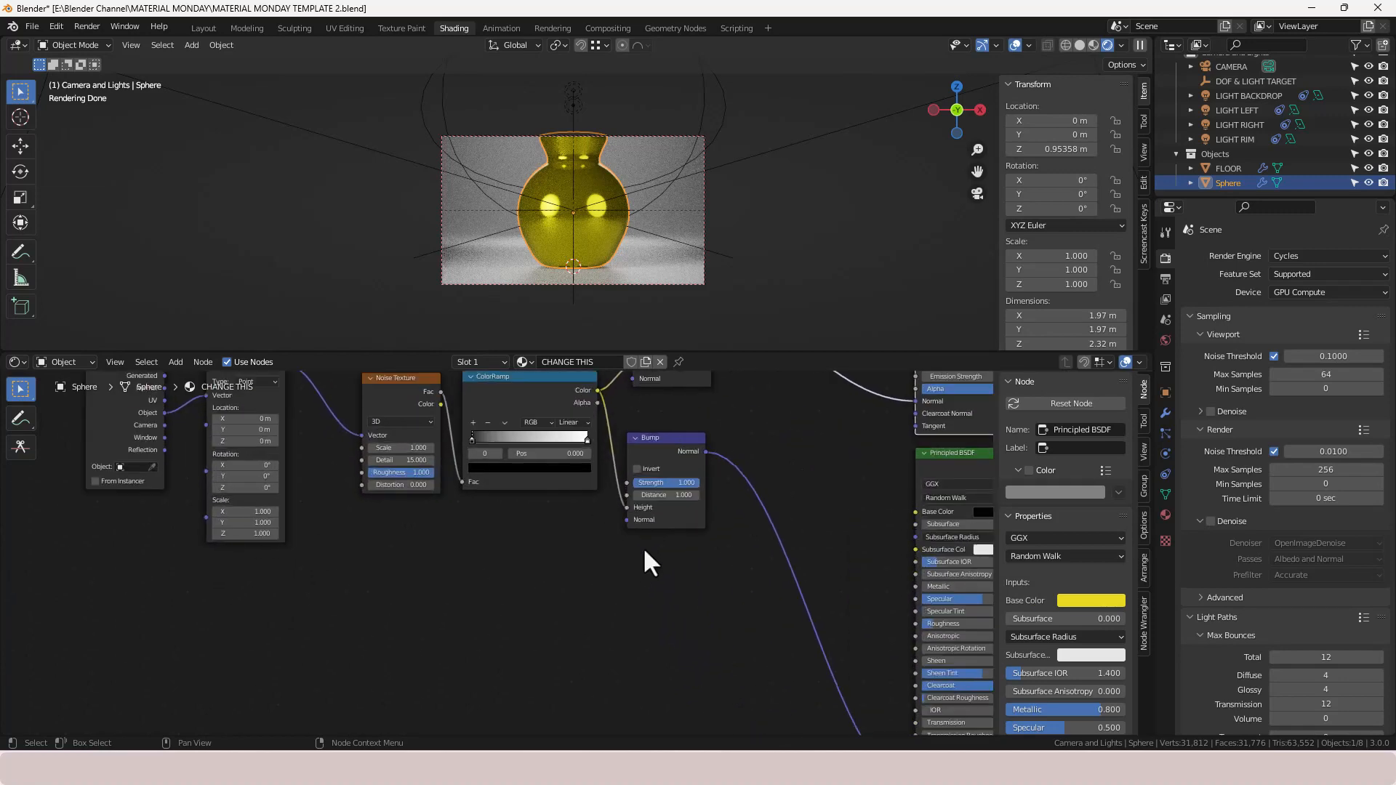
scroll(643, 552, up, 1)
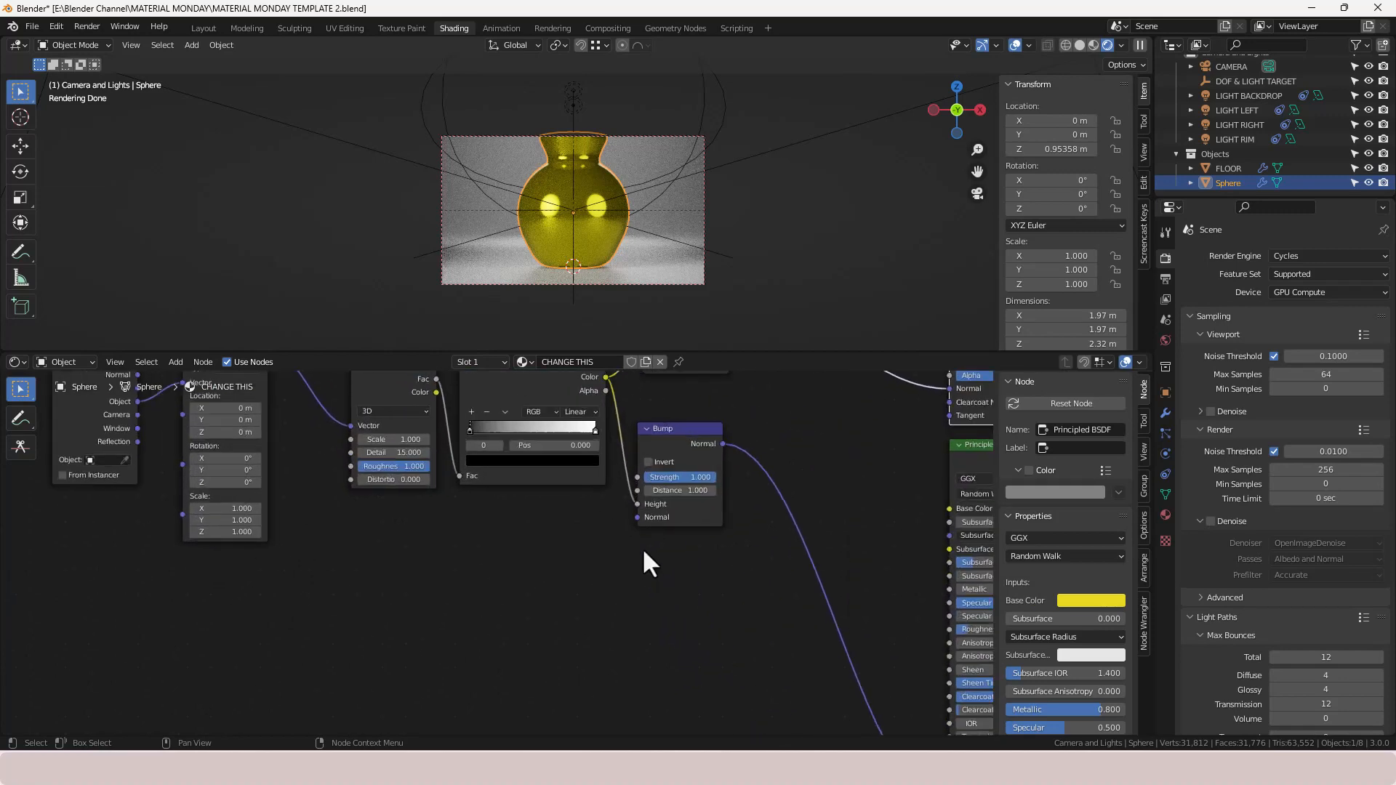
click(682, 478)
text(0.5)
key(Return)
ctrl+shift+click(963, 461)
scroll(602, 260, up, 10)
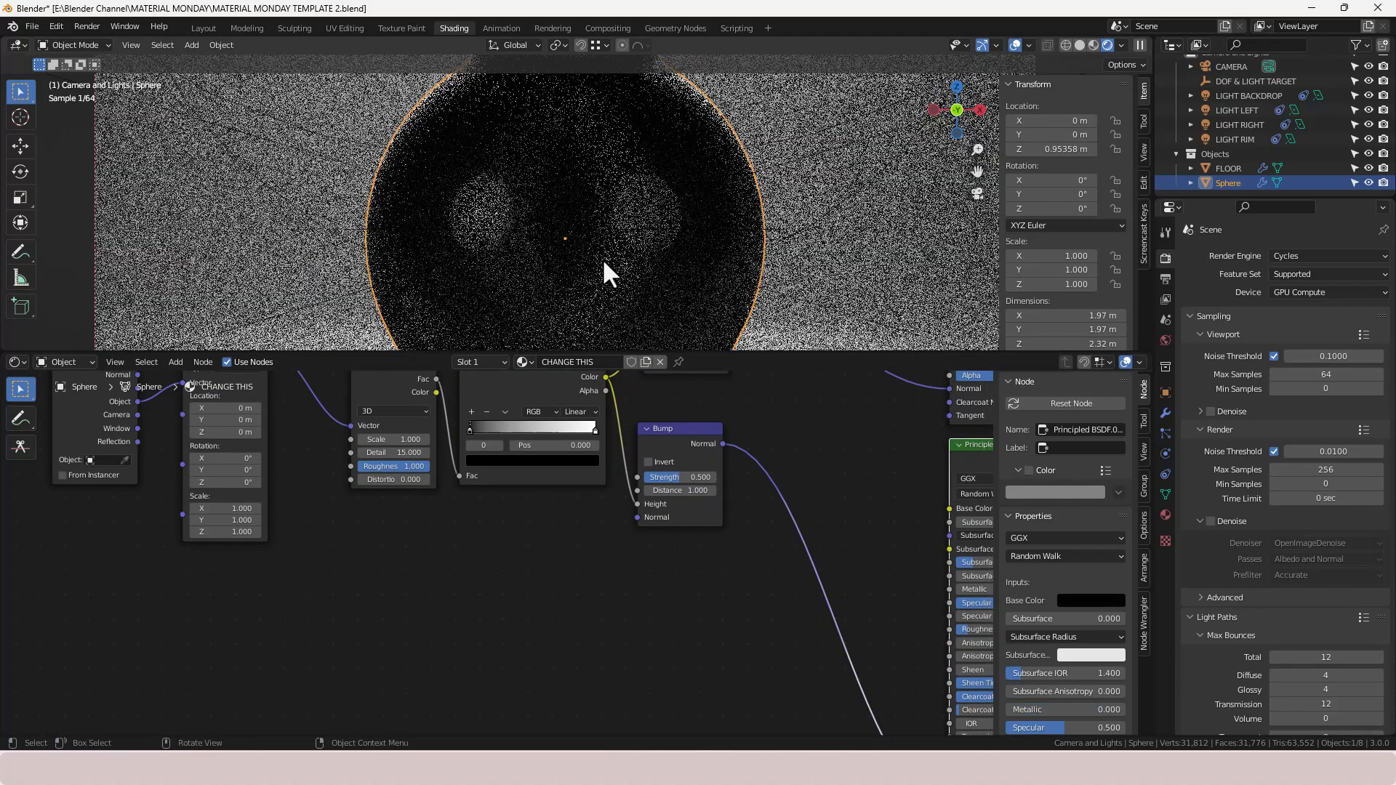
click(684, 491)
key(BackSpace)
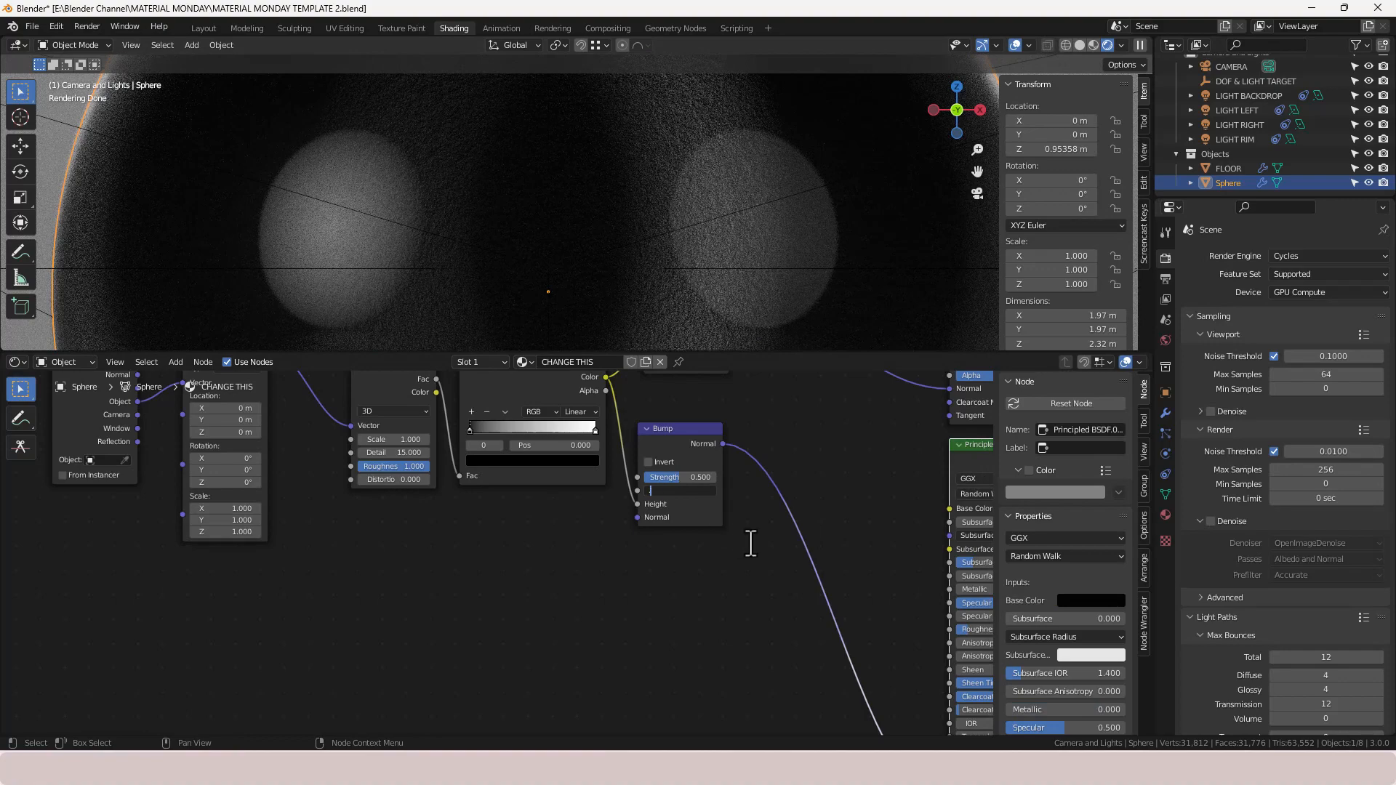
text(.001)
key(Return)
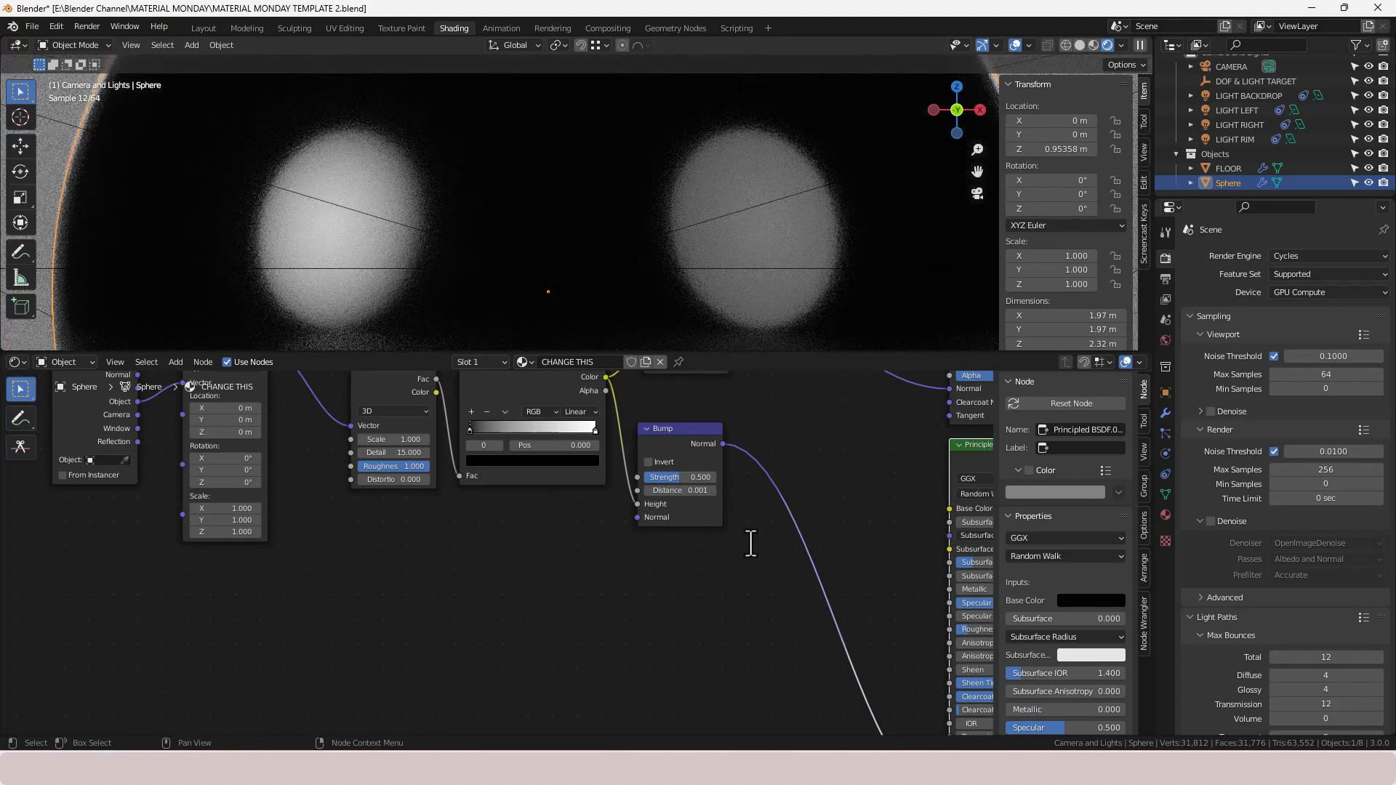
- Select the lower texture-to-bump node chain and wrap it in a frame
scroll(696, 559, down, 1)
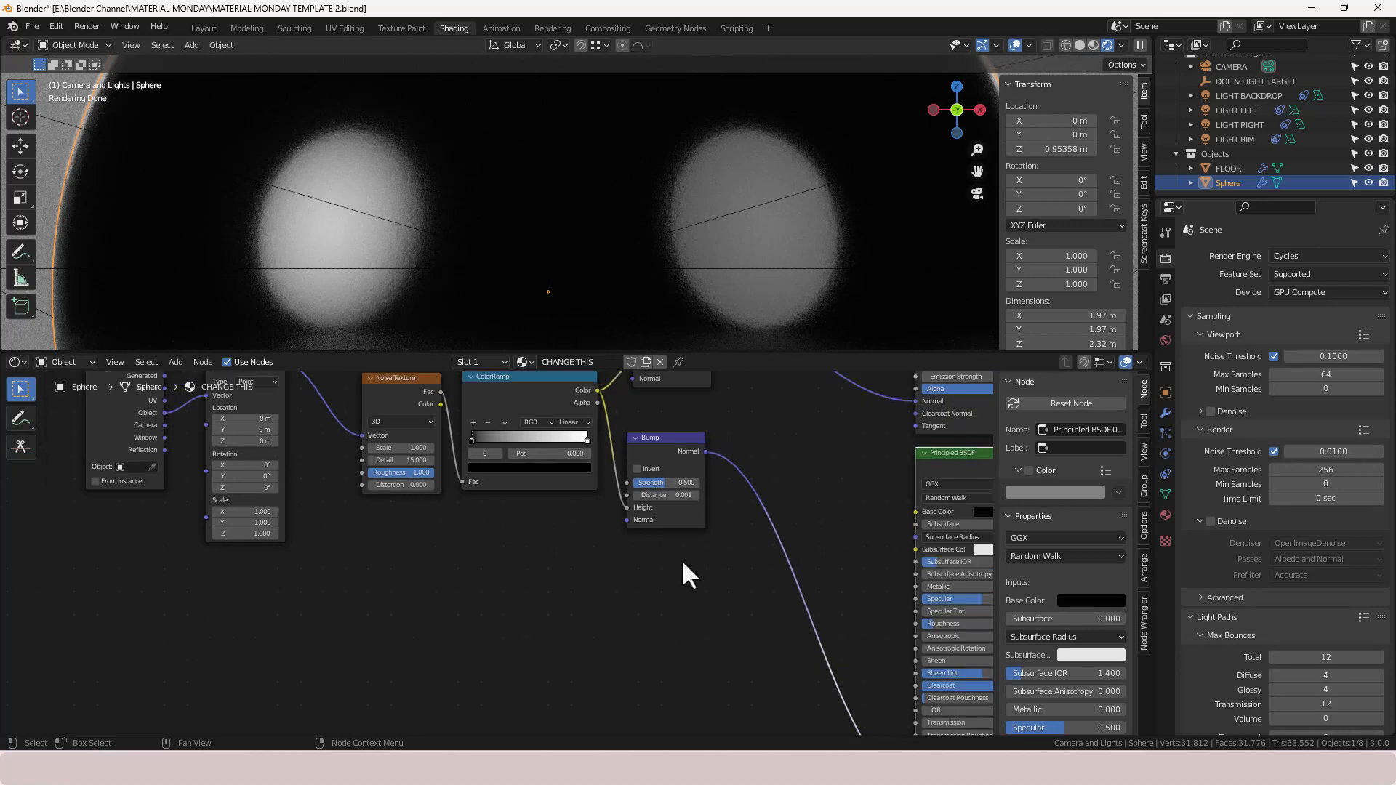
scroll(680, 562, down, 6)
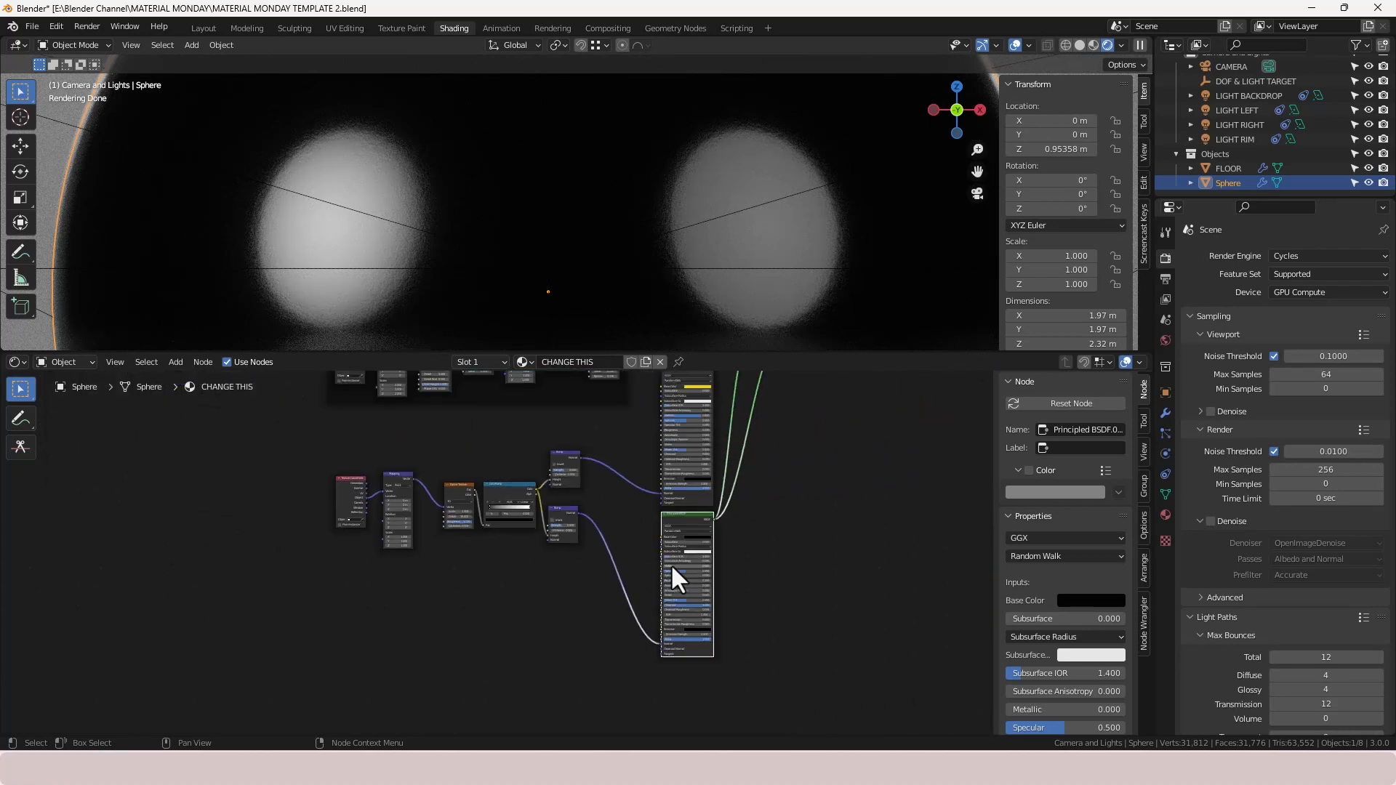
middle_drag(715, 516, 717, 571)
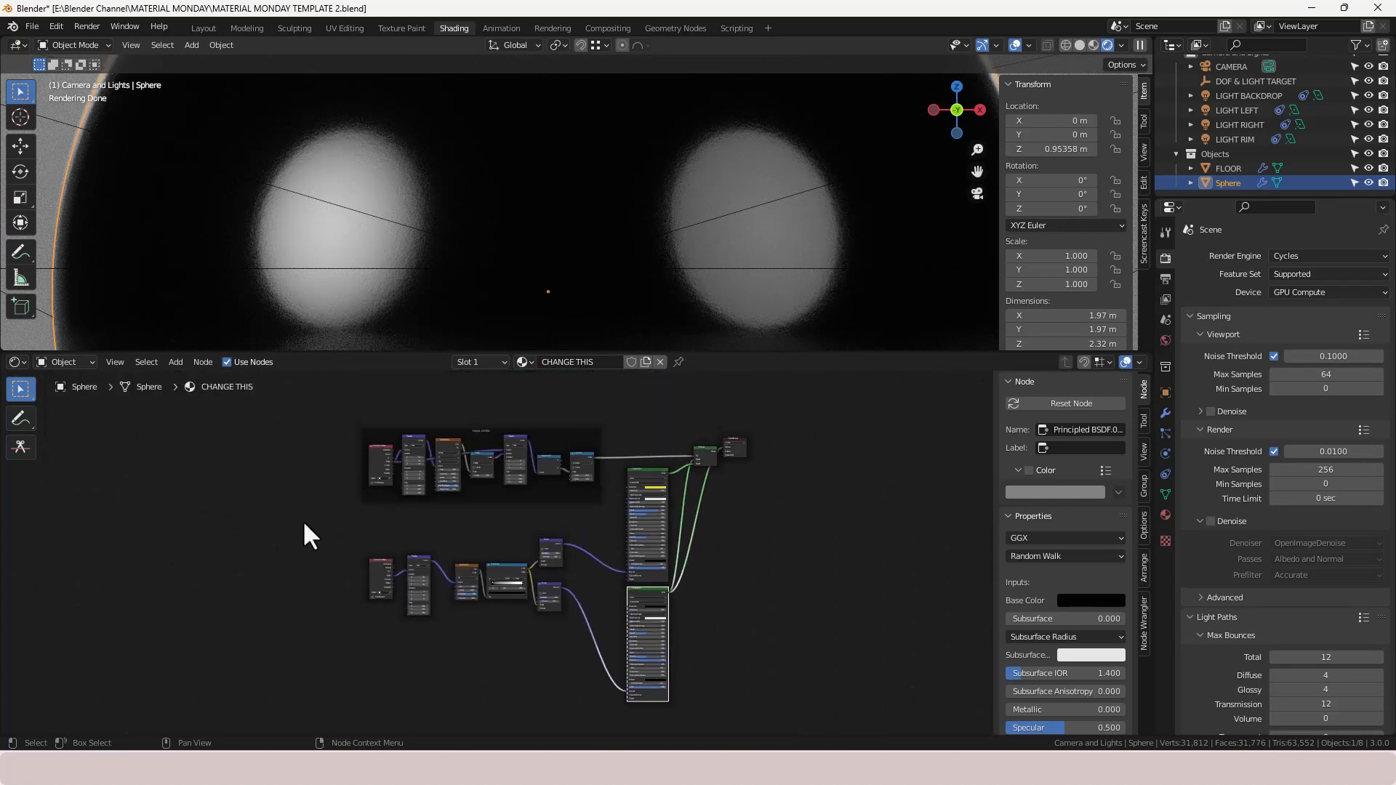
drag(304, 522, 505, 640)
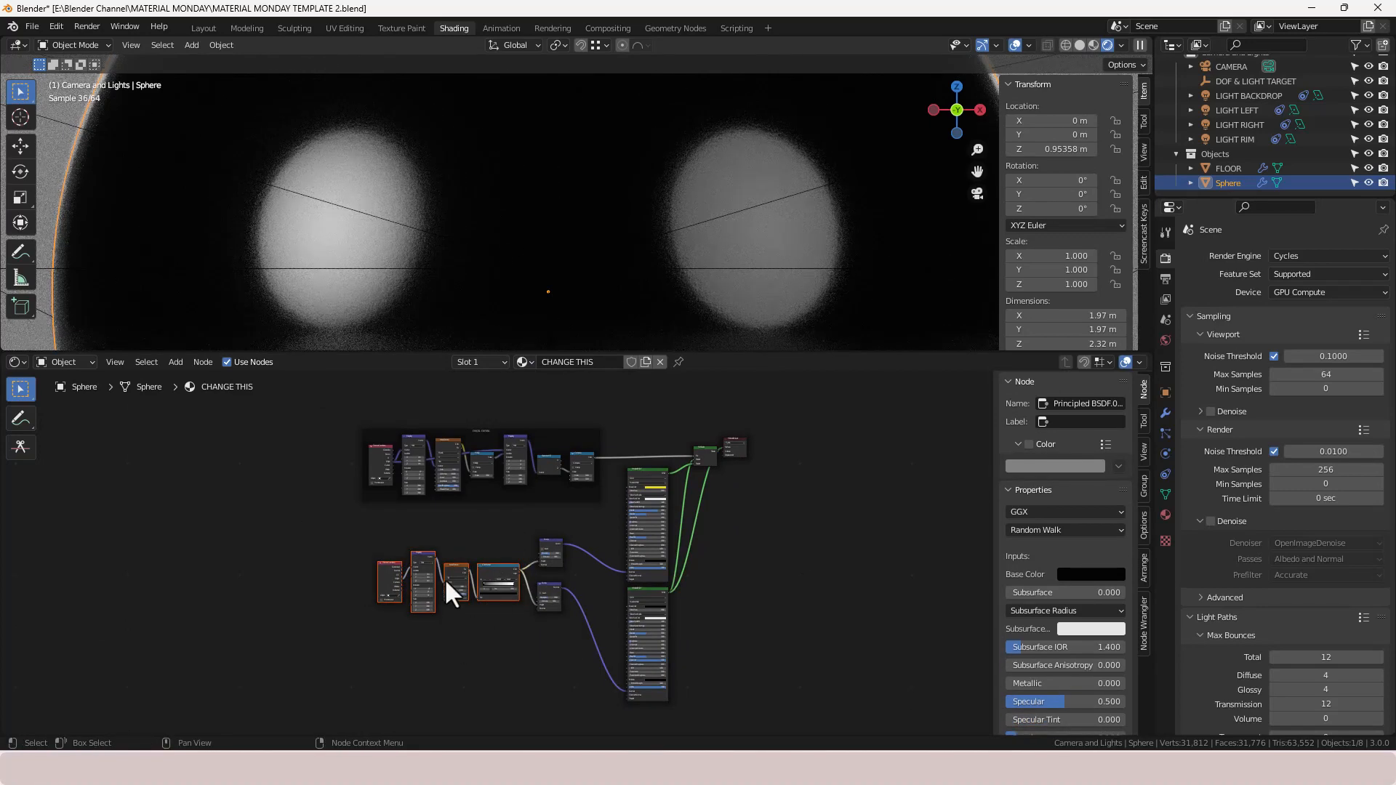
drag(368, 521, 593, 670)
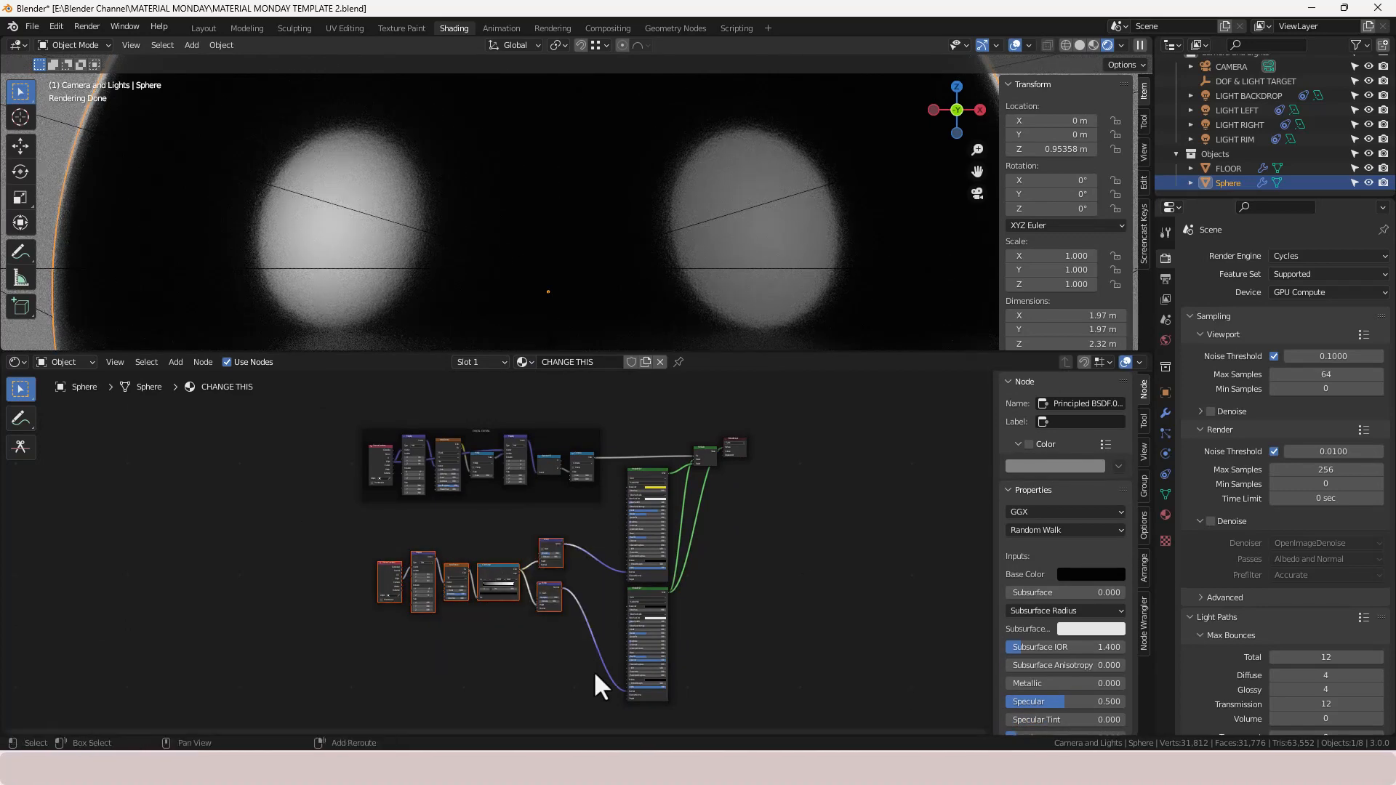
key(shift+equal)
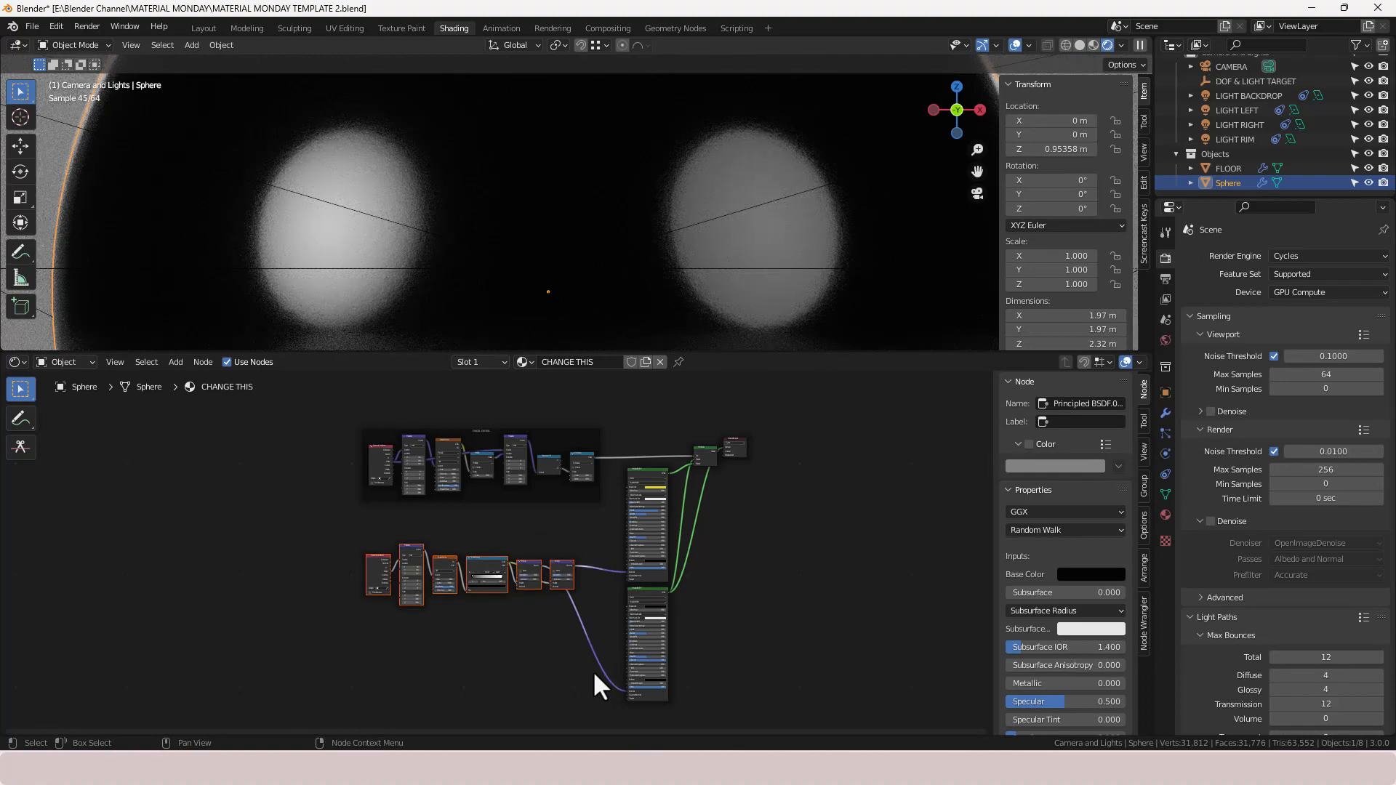
key(ctrl+z)
key(shift+w)
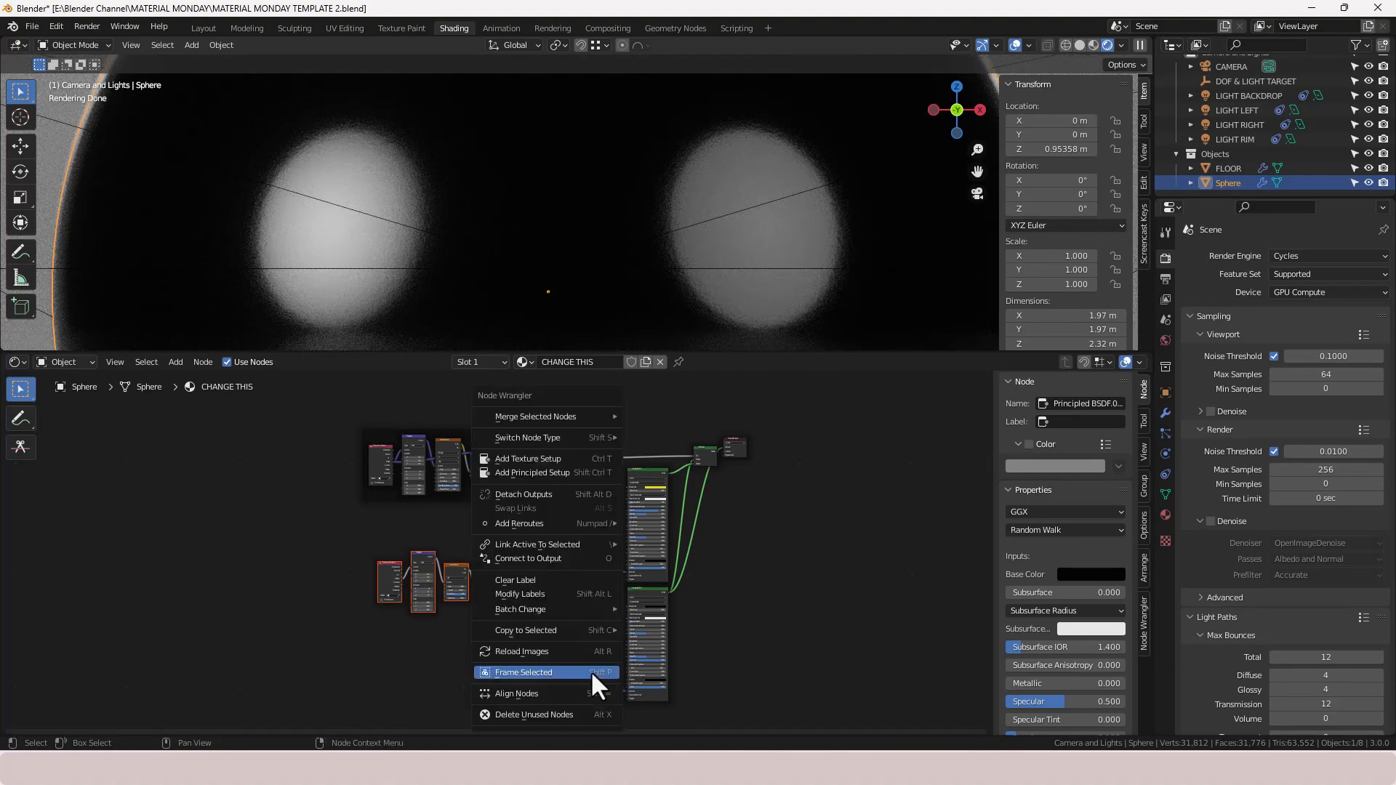
click(590, 670)
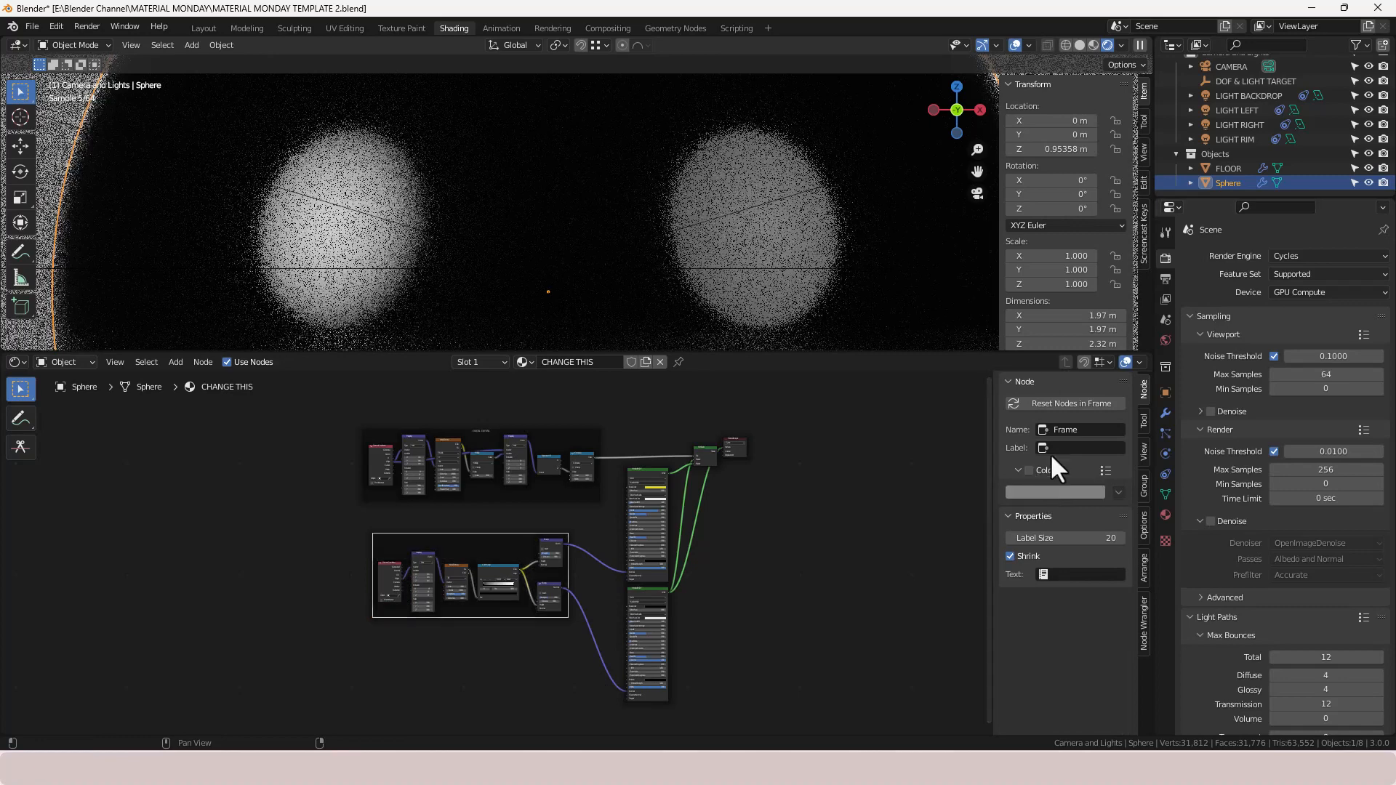
- Name and label the new frame BUMP DETAIL
click(1068, 429)
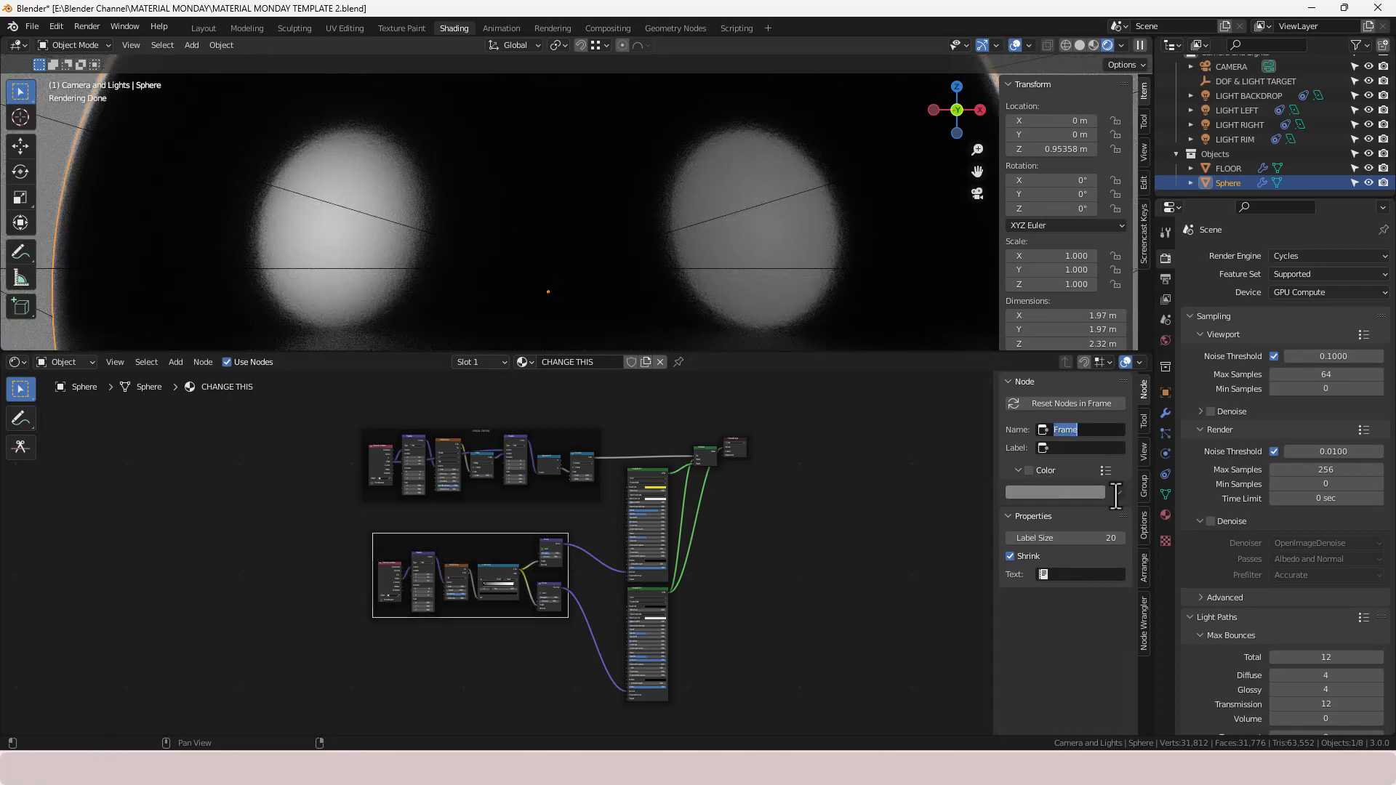
text(BUMP DETAIL)
key(Tab)
text(BUMP DETAIL)
key(Return)
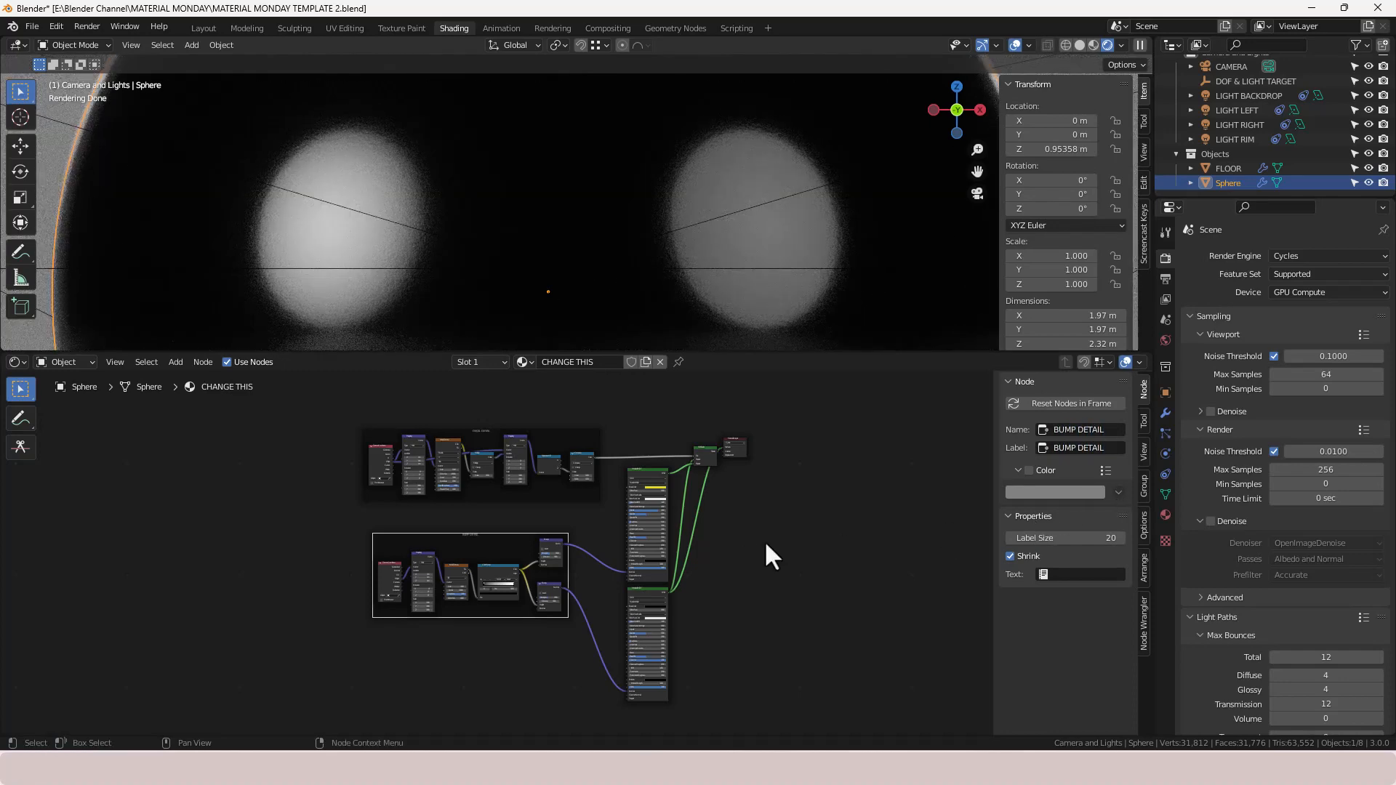
- Preview the Mix Shader, each Principled BSDF and the Compare mask in the viewport
click(738, 512)
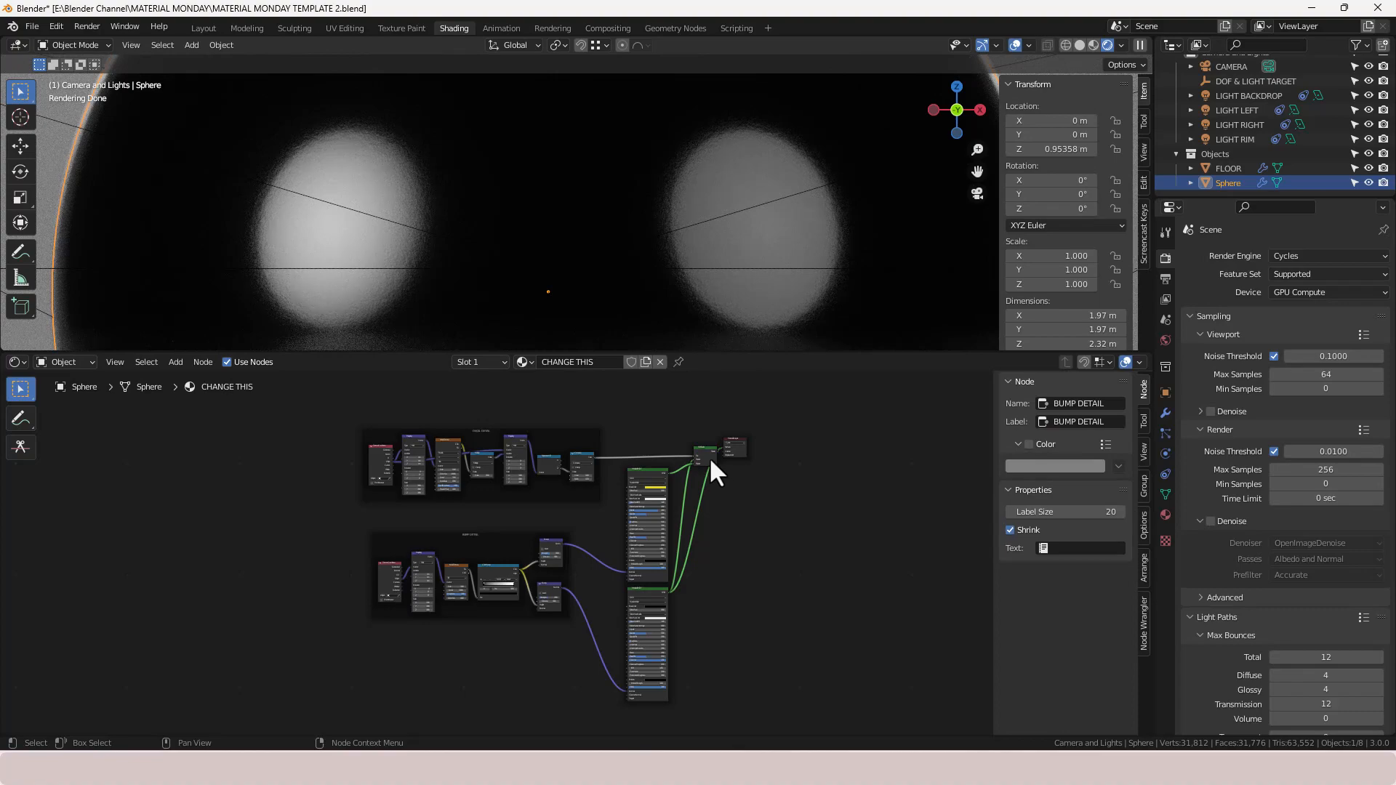
drag(708, 456, 710, 465)
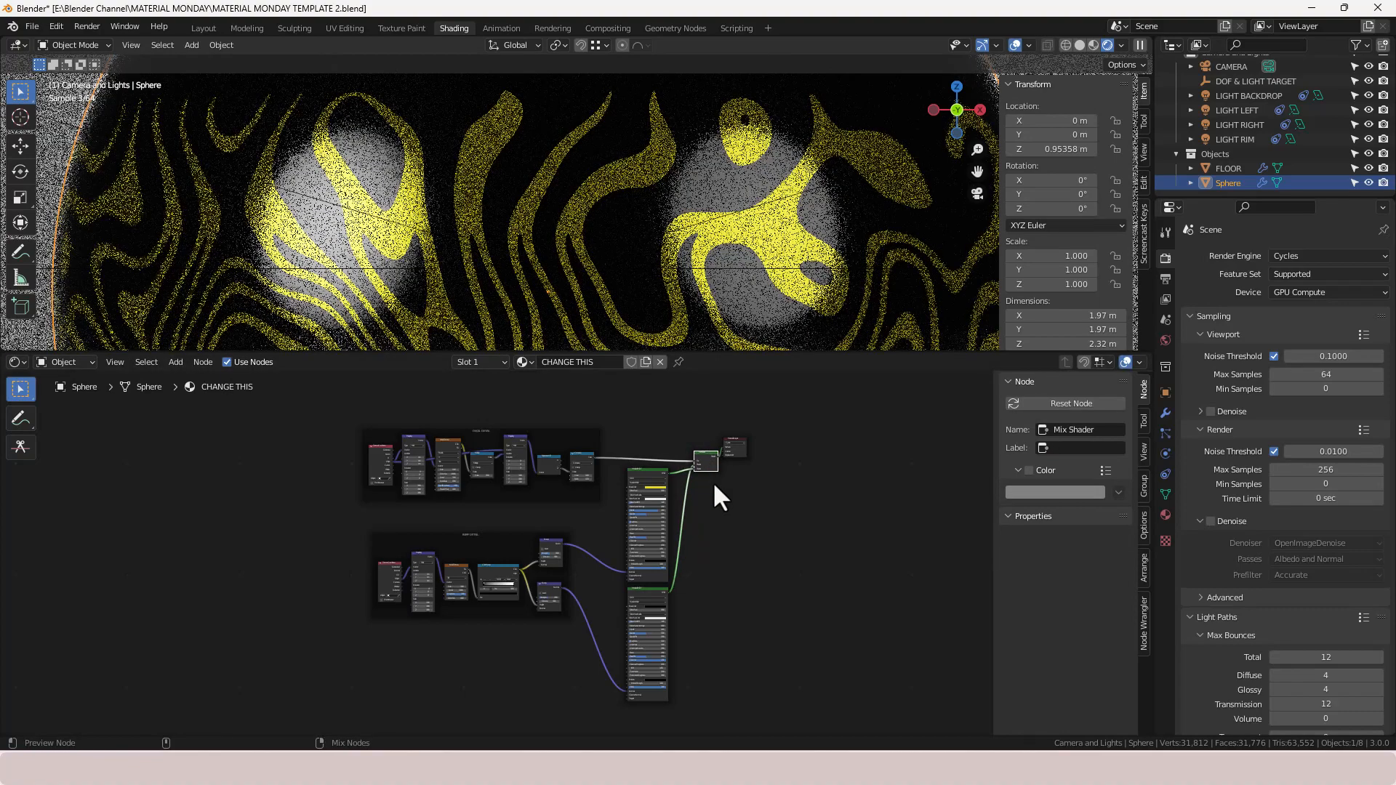
scroll(716, 286, down, 5)
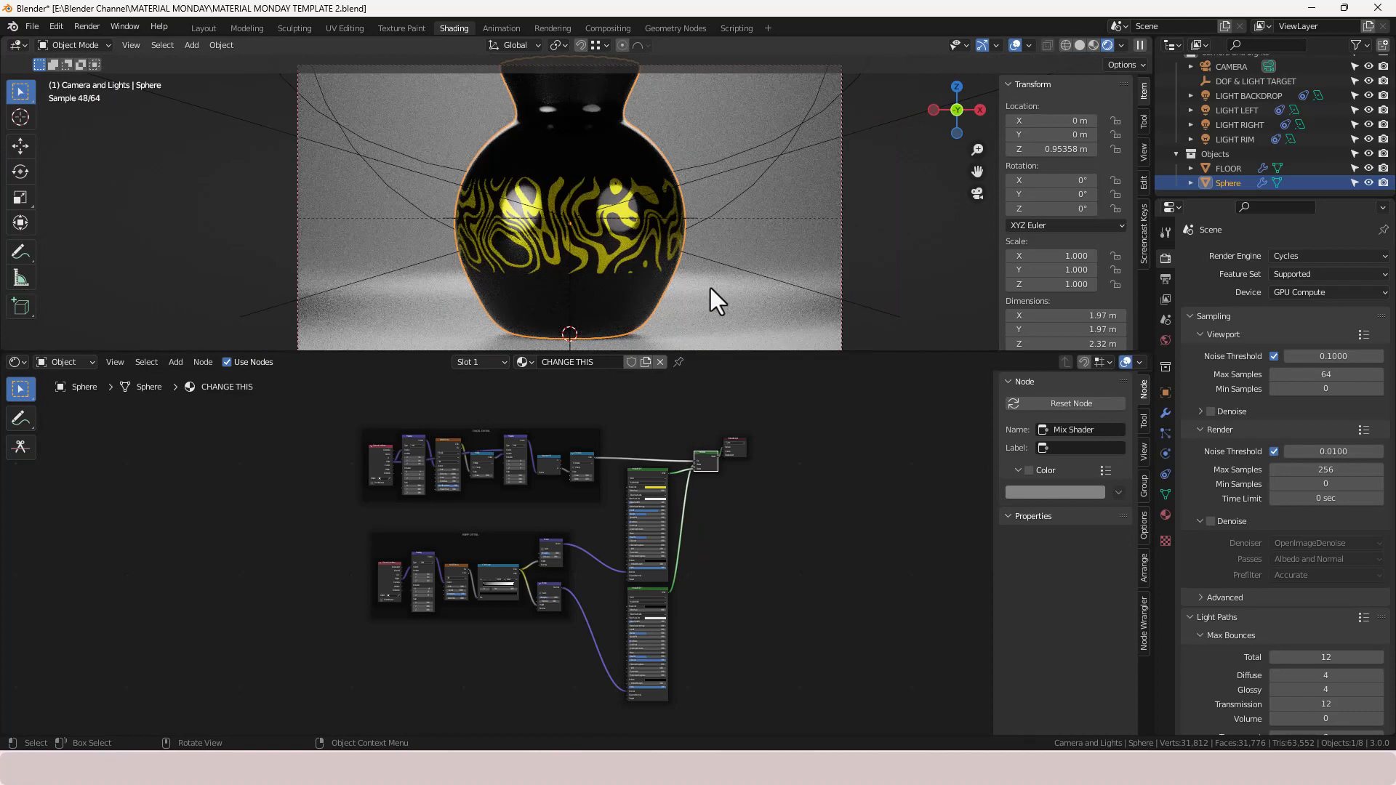
scroll(734, 472, up, 3)
scroll(800, 472, down, 2)
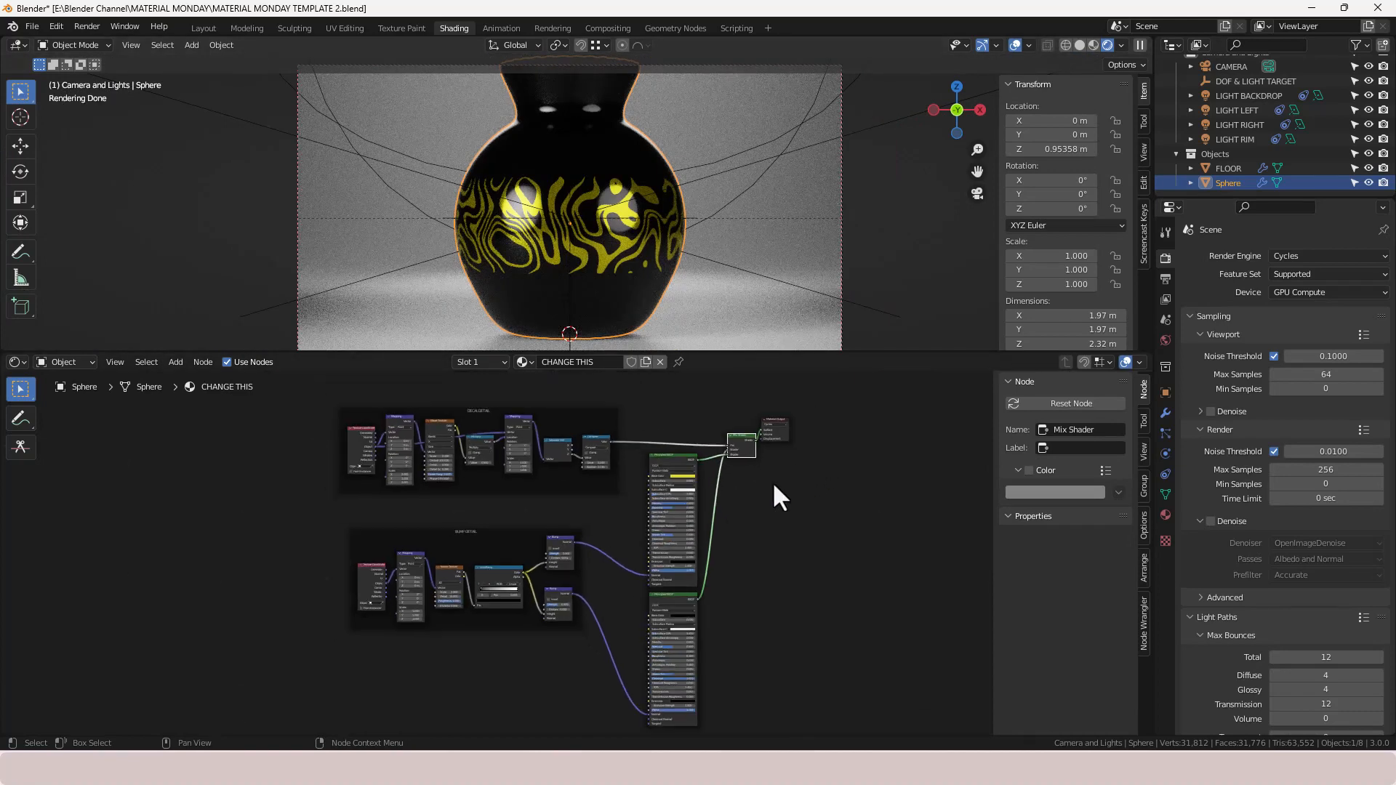
middle_drag(775, 489, 732, 522)
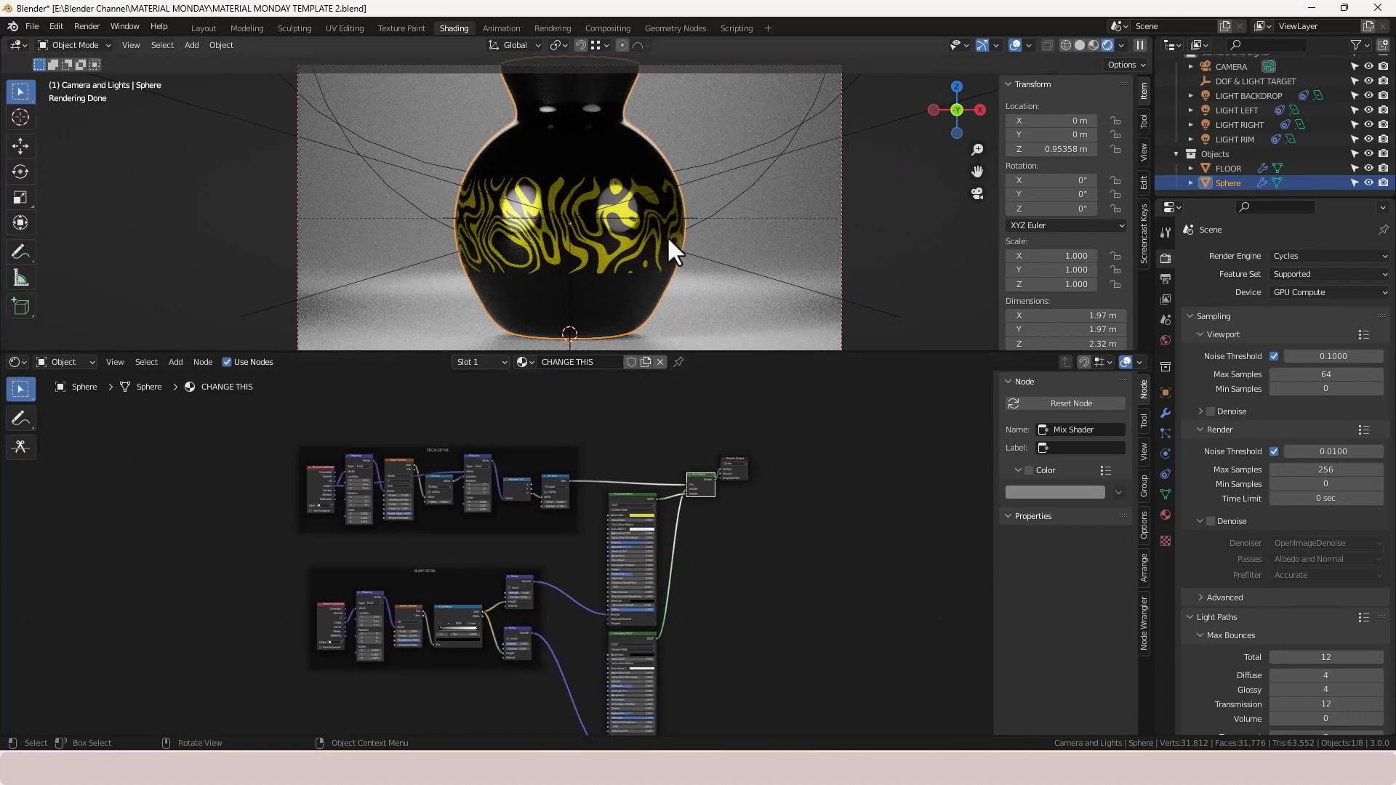
ctrl+shift+click(636, 638)
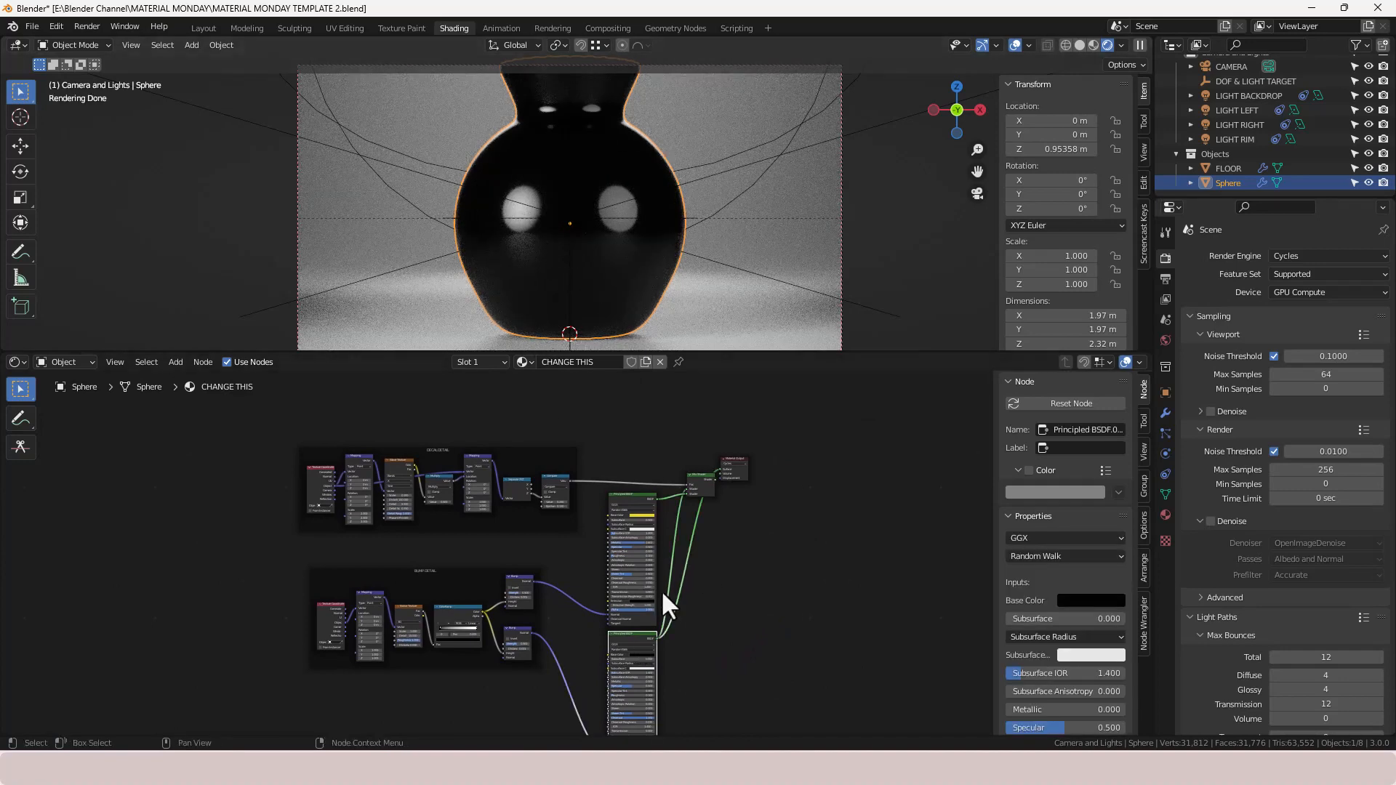
ctrl+shift+click(631, 498)
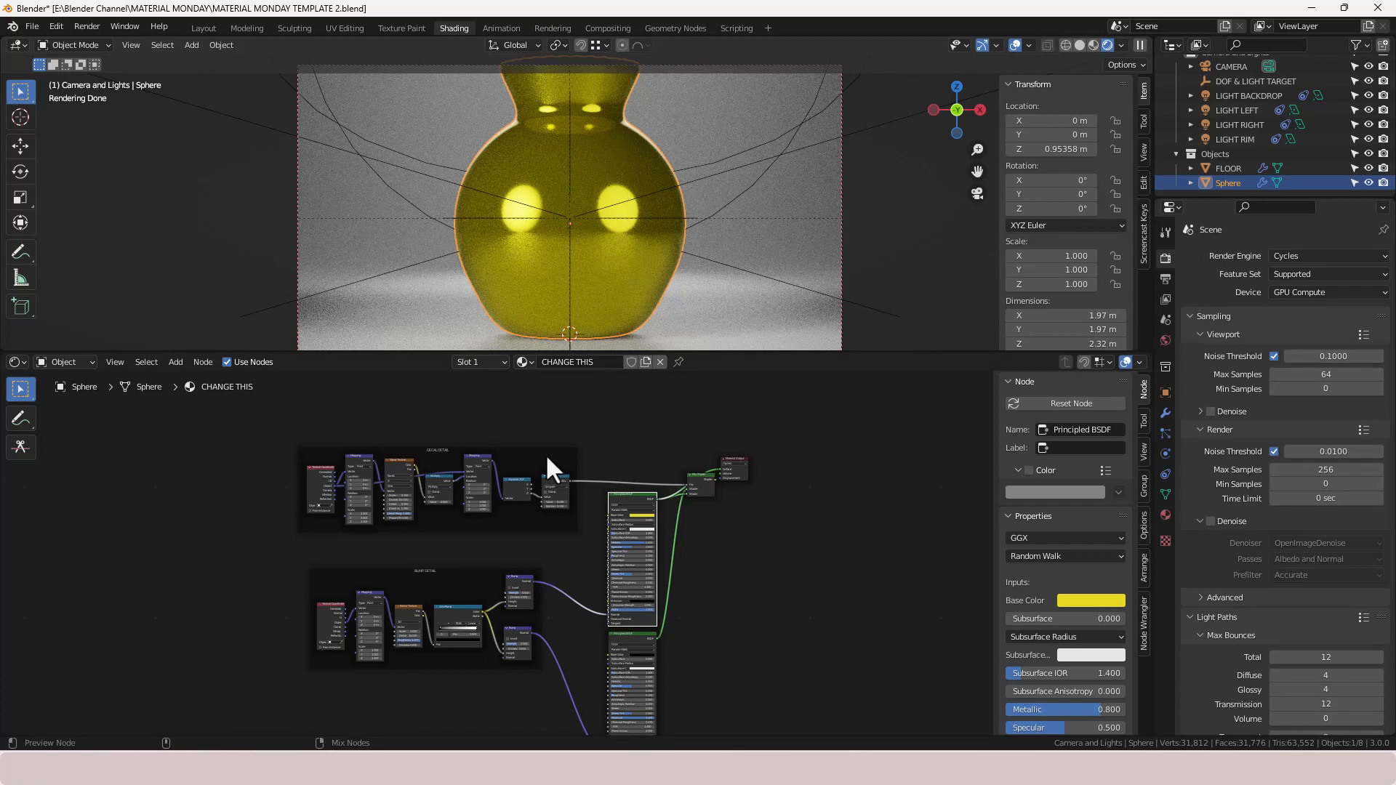
ctrl+shift+click(555, 483)
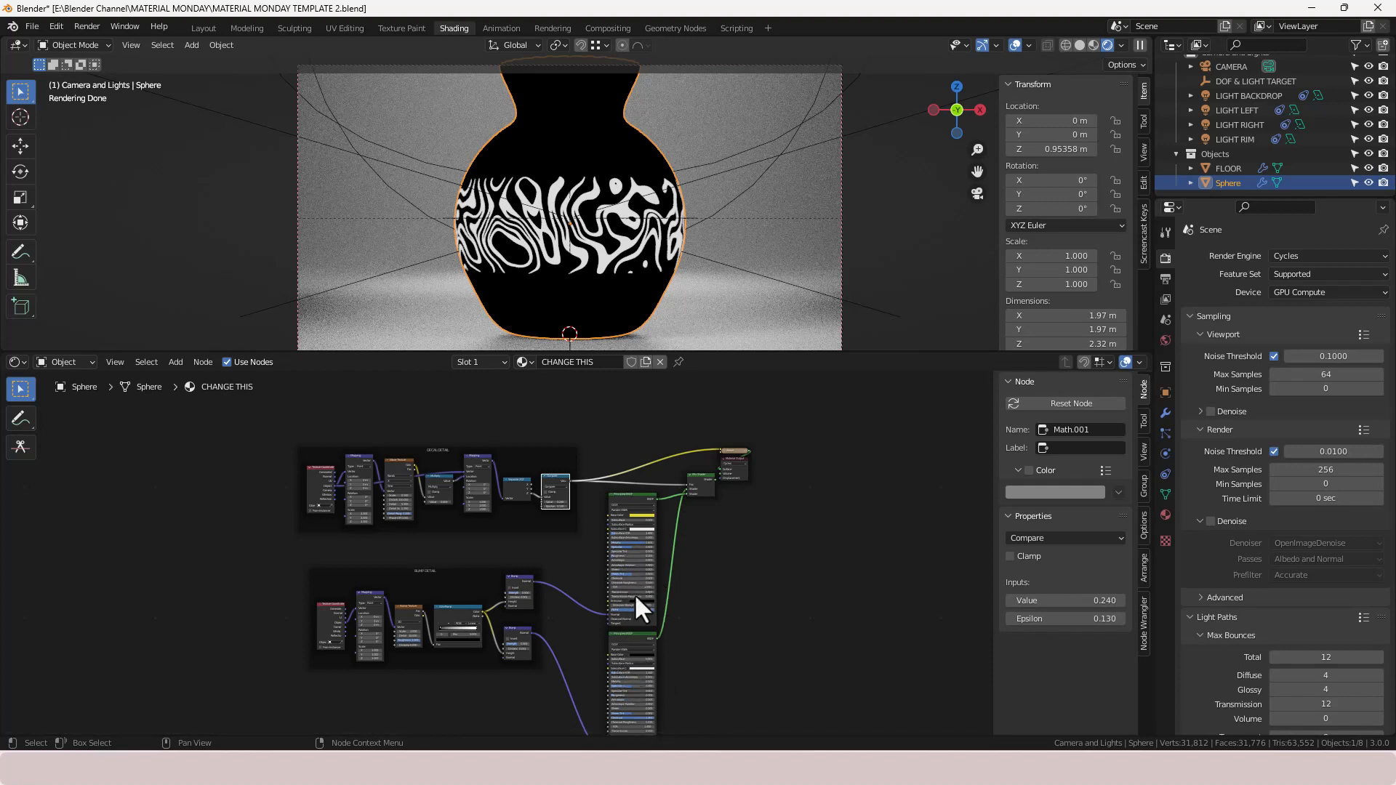
ctrl+shift+click(705, 482)
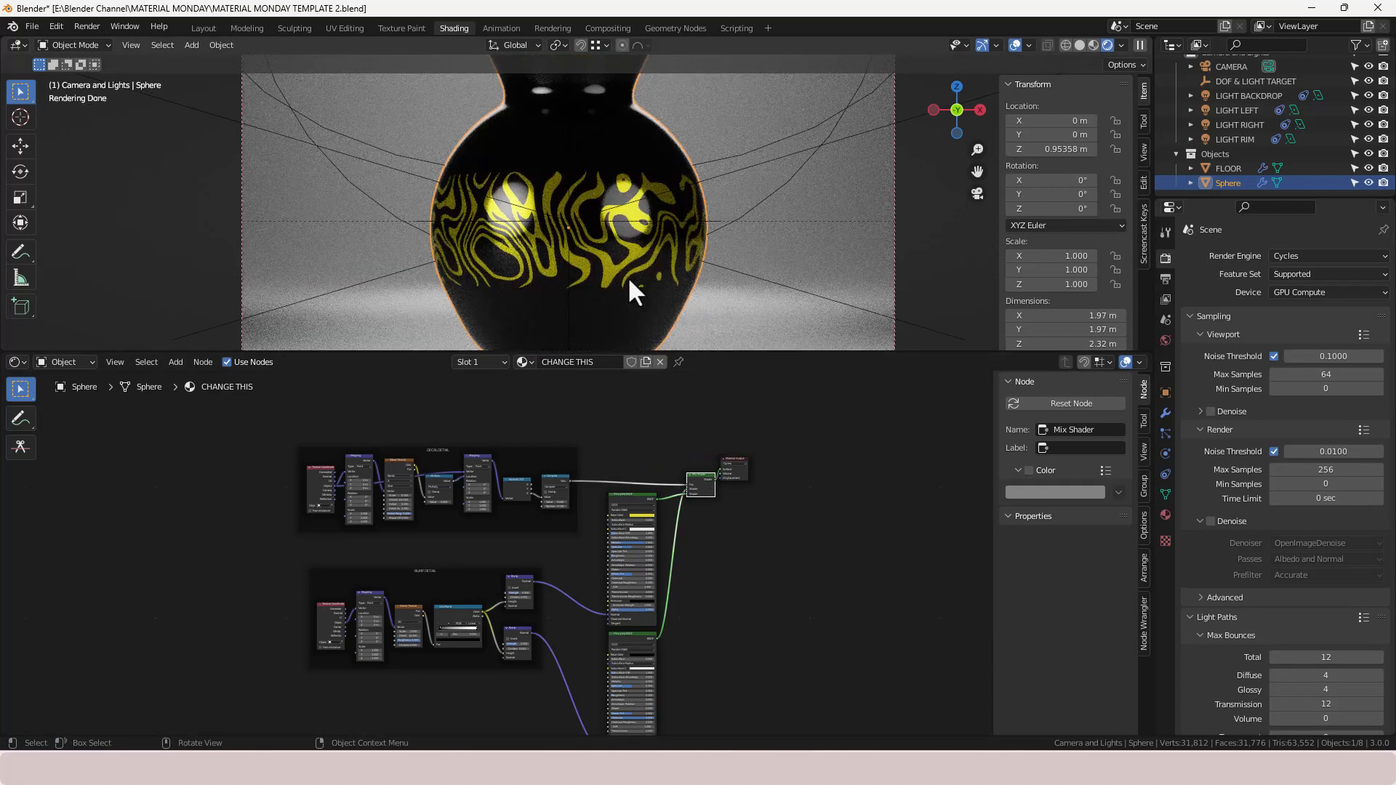
- Examine the whole node tree with the DECAL DETAIL and BUMP DETAIL frames
drag(741, 467, 751, 472)
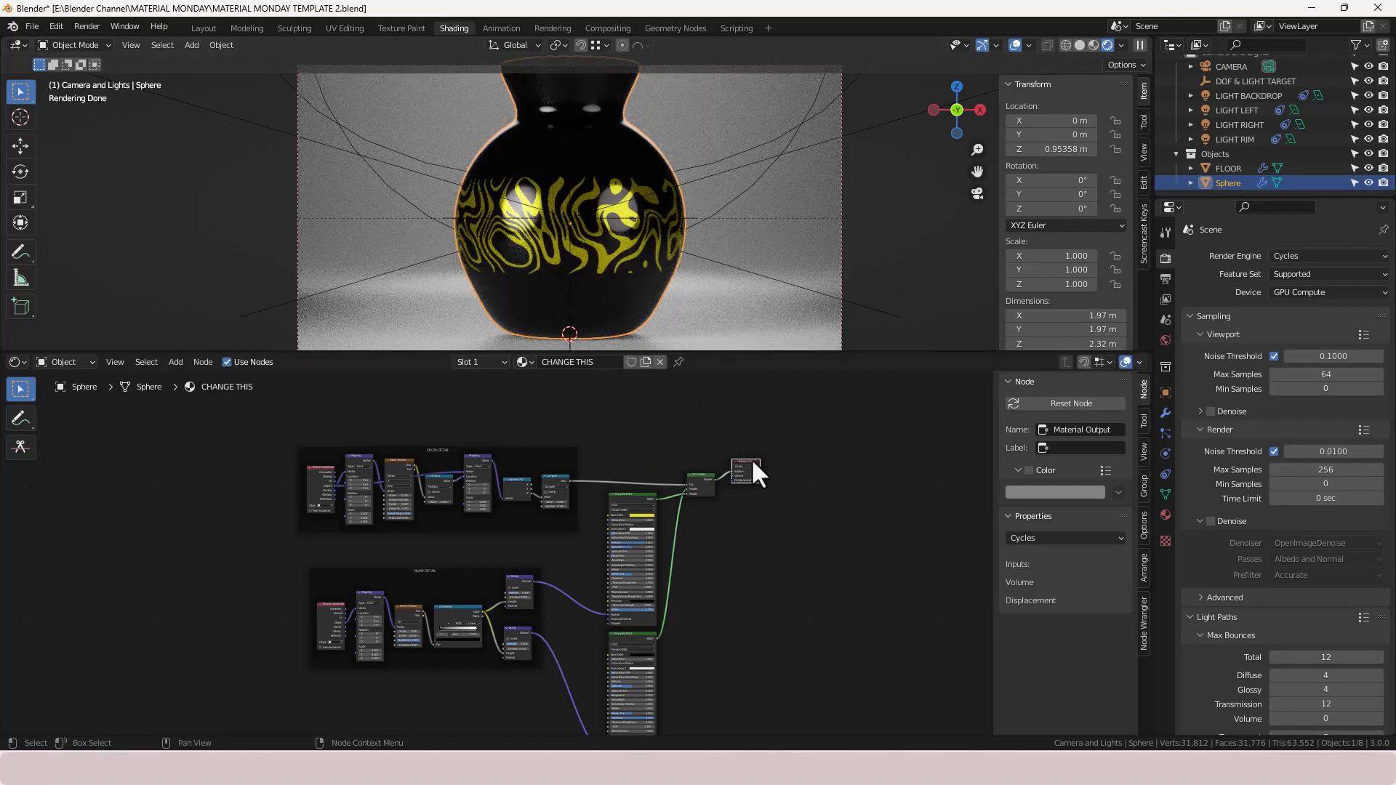
scroll(394, 471, up, 2)
scroll(358, 519, up, 3)
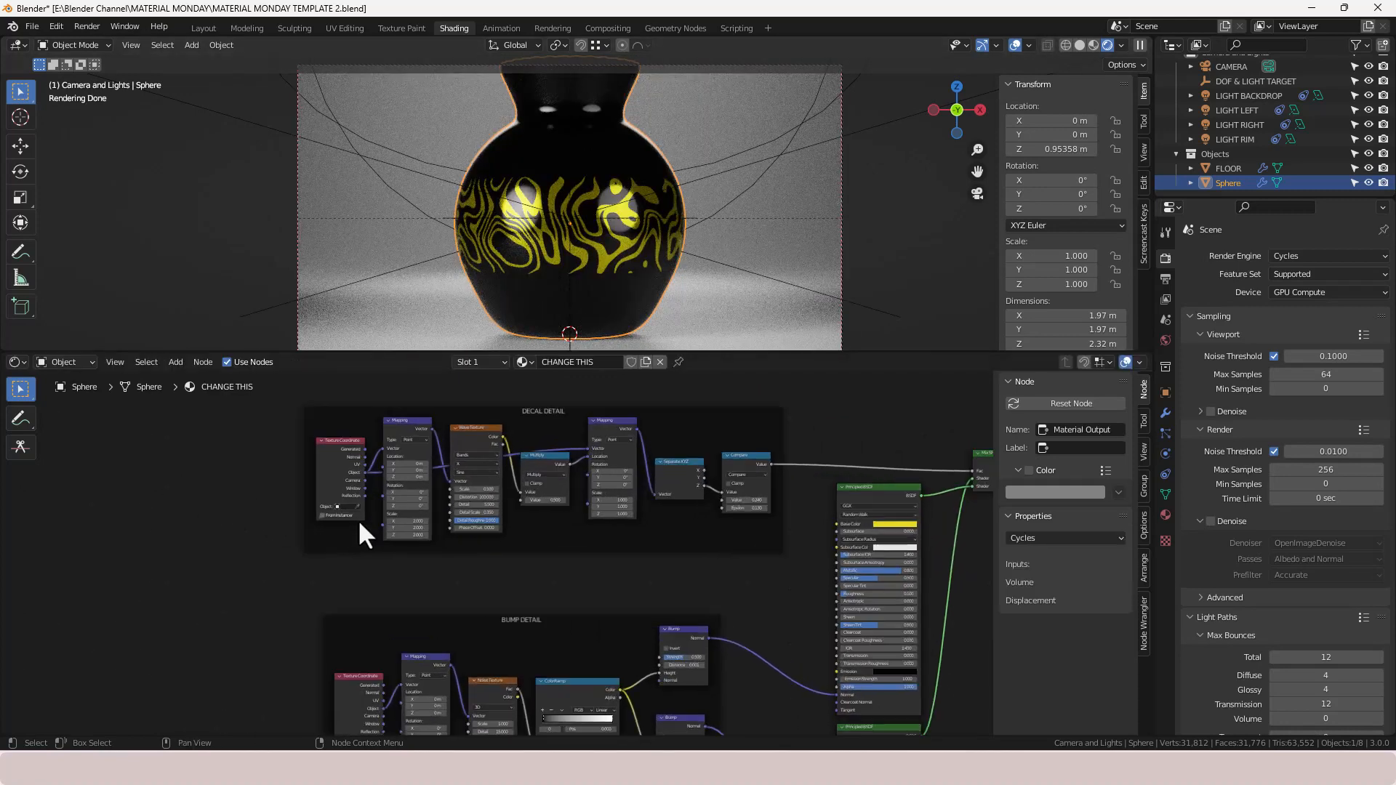
scroll(483, 407, down, 1)
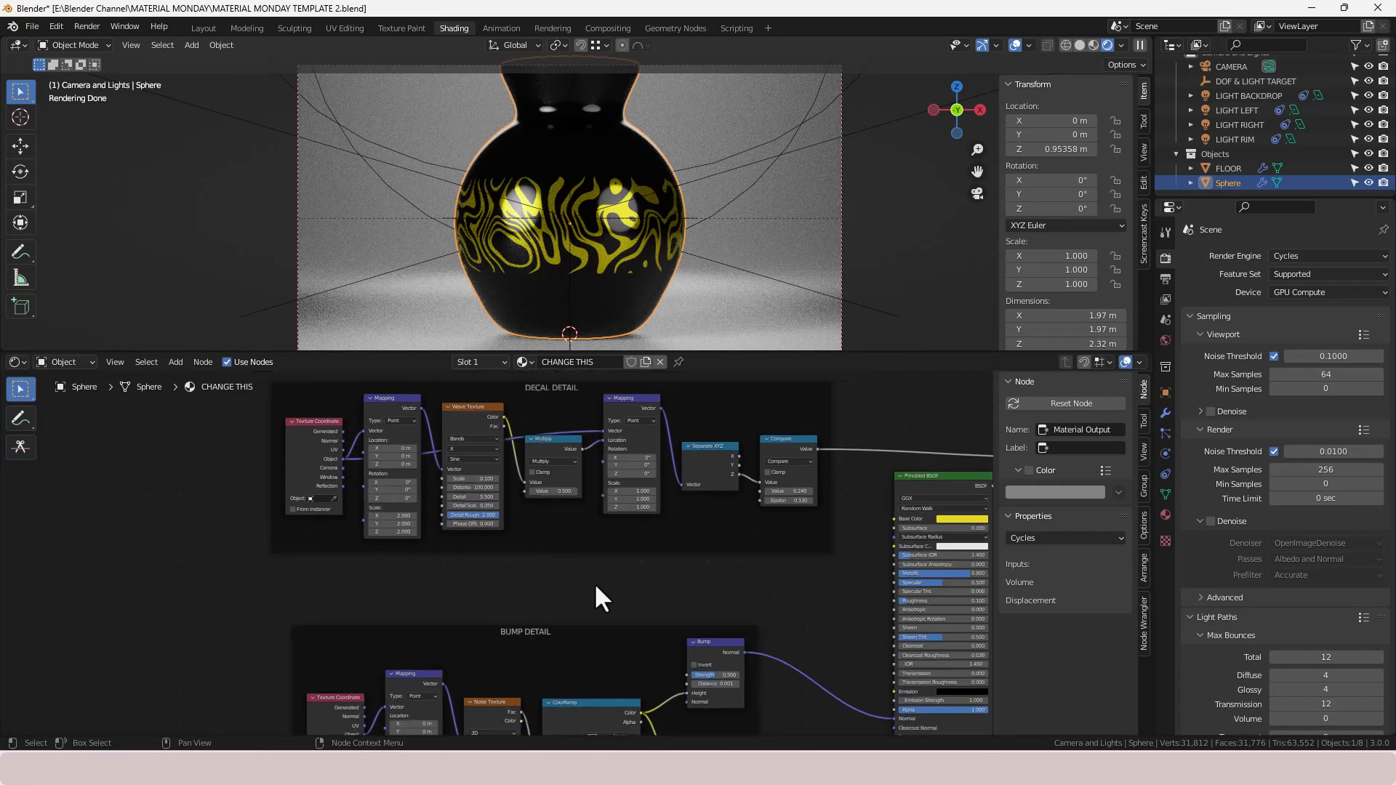
scroll(595, 586, down, 2)
scroll(677, 578, down, 1)
middle_drag(677, 578, 515, 561)
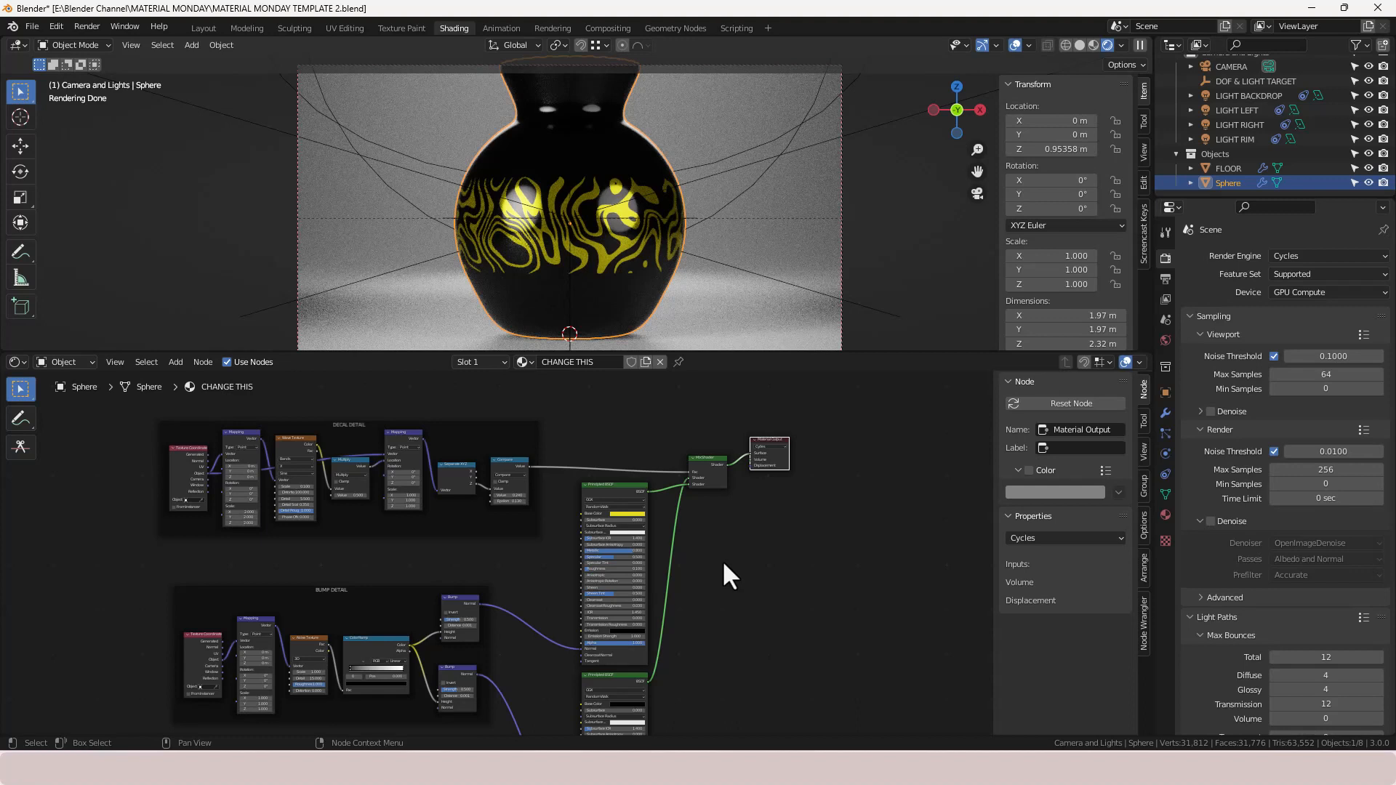
scroll(761, 528, up, 1)
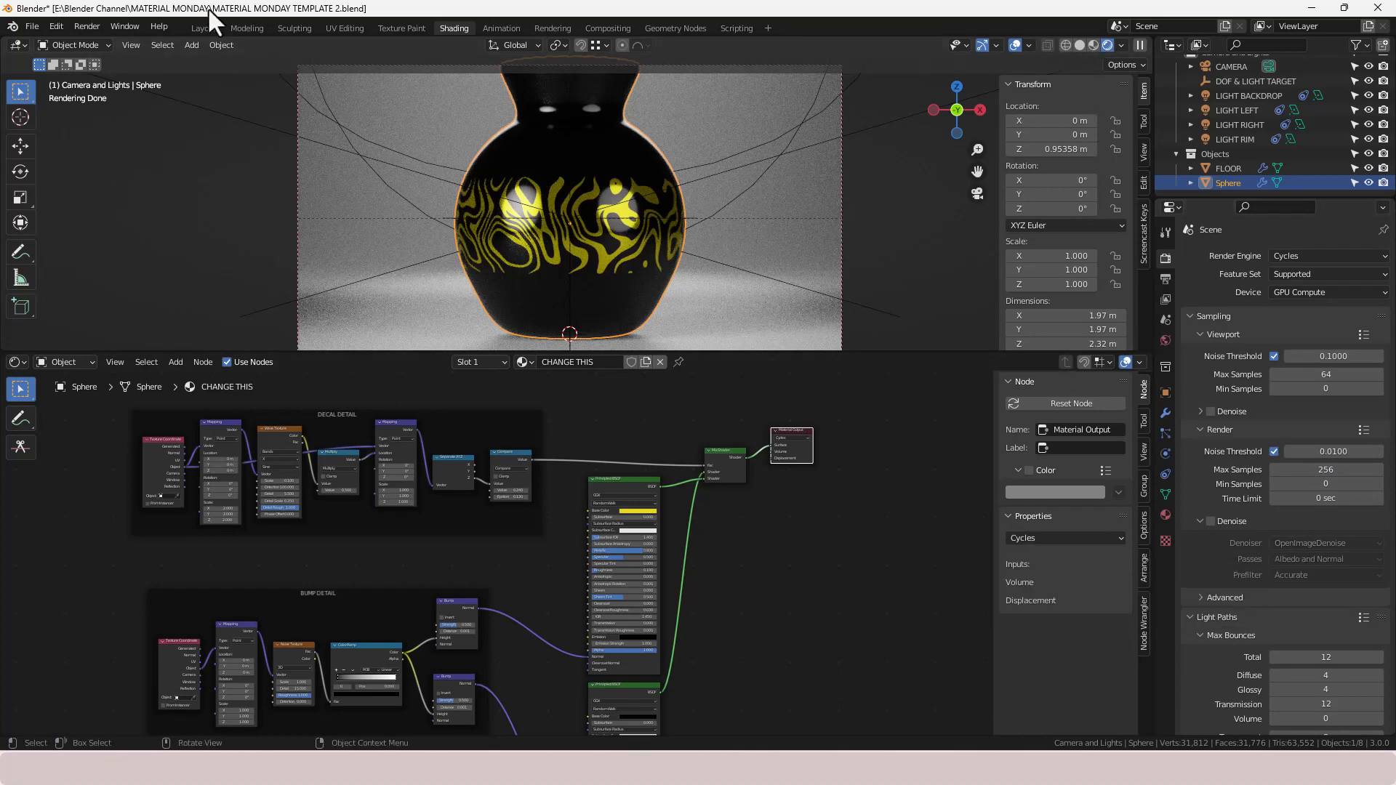
- Render the final image of the vase
click(81, 25)
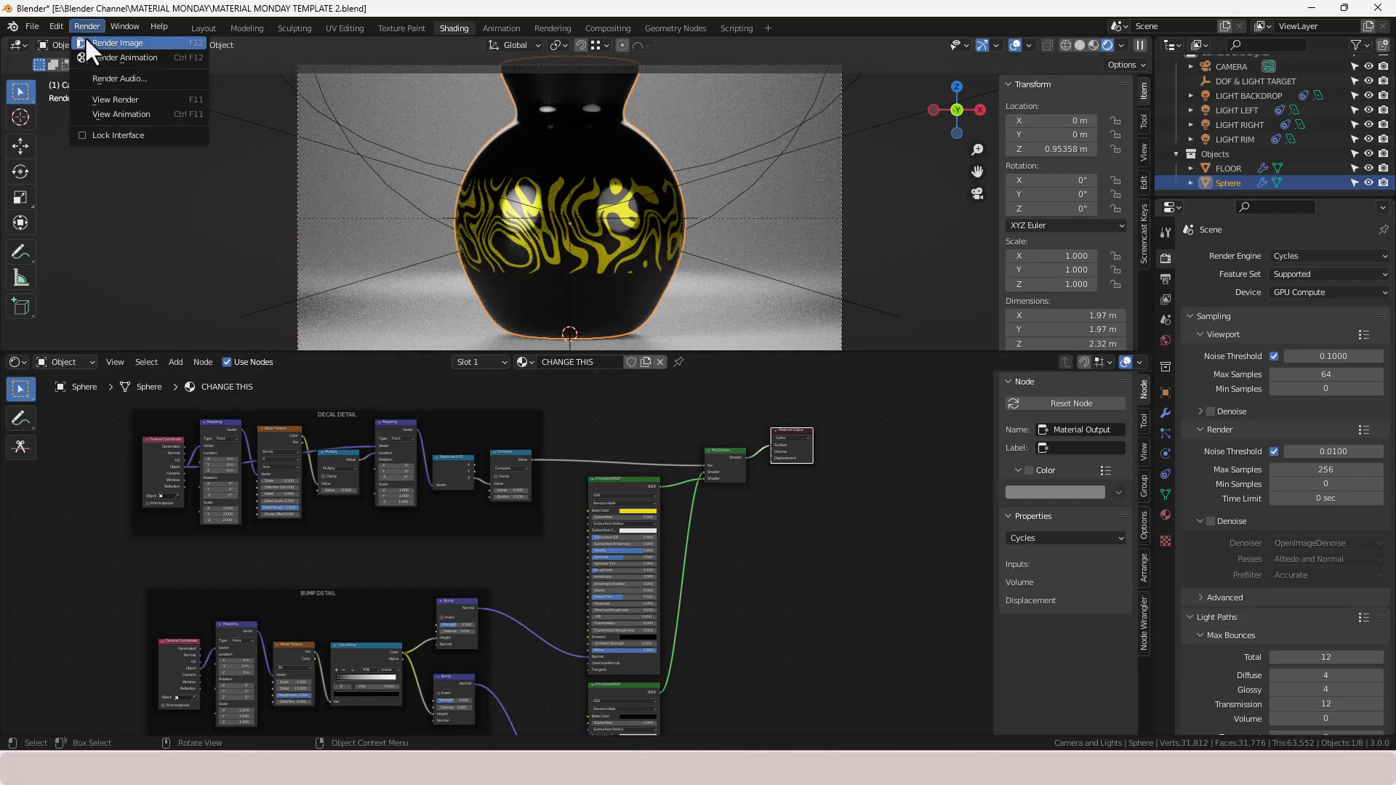
click(85, 37)
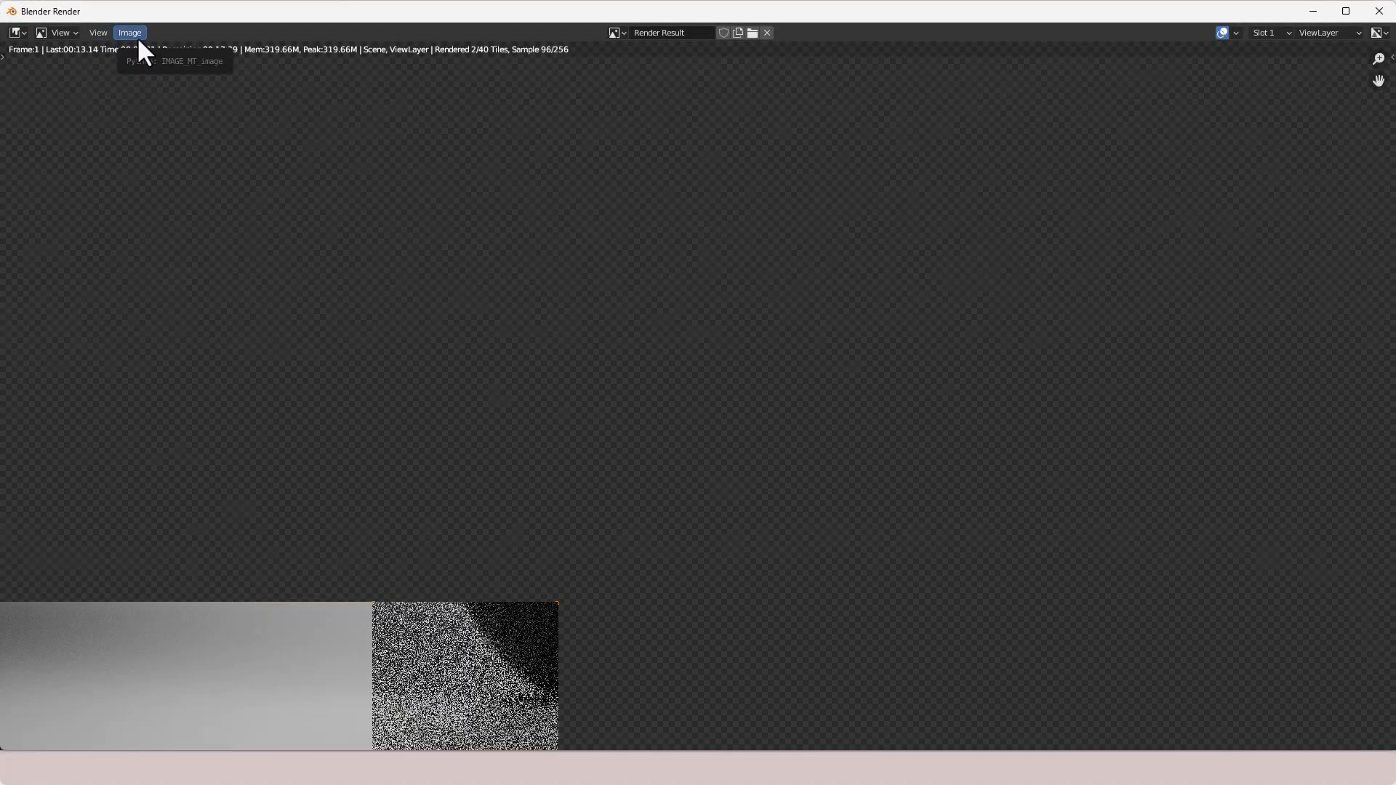